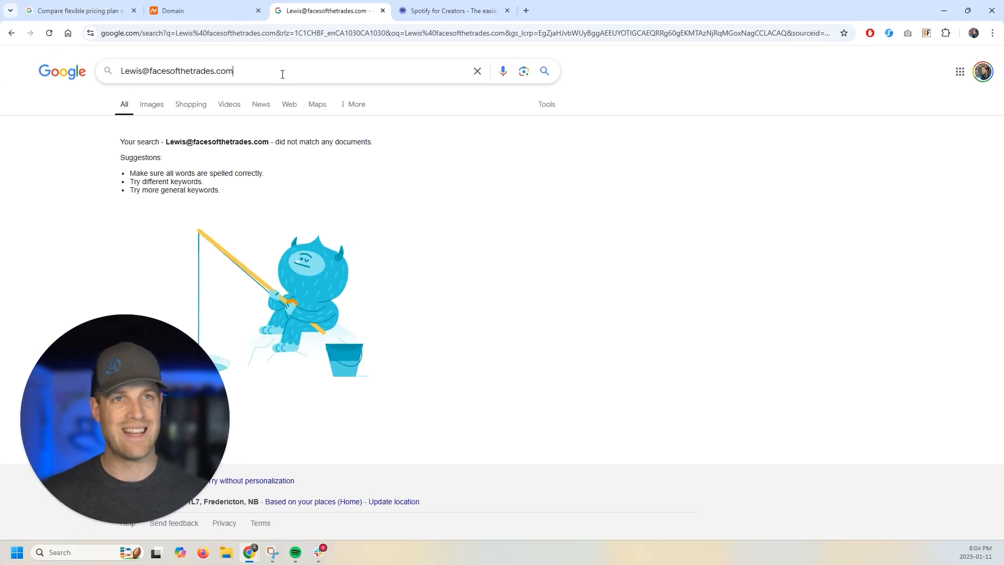
# - Review the no-results search for the domain's address, then return to the Namecheap facesofthetrades.com details
pyautogui.moveTo(282, 73); pyautogui.dragTo(151, 71)
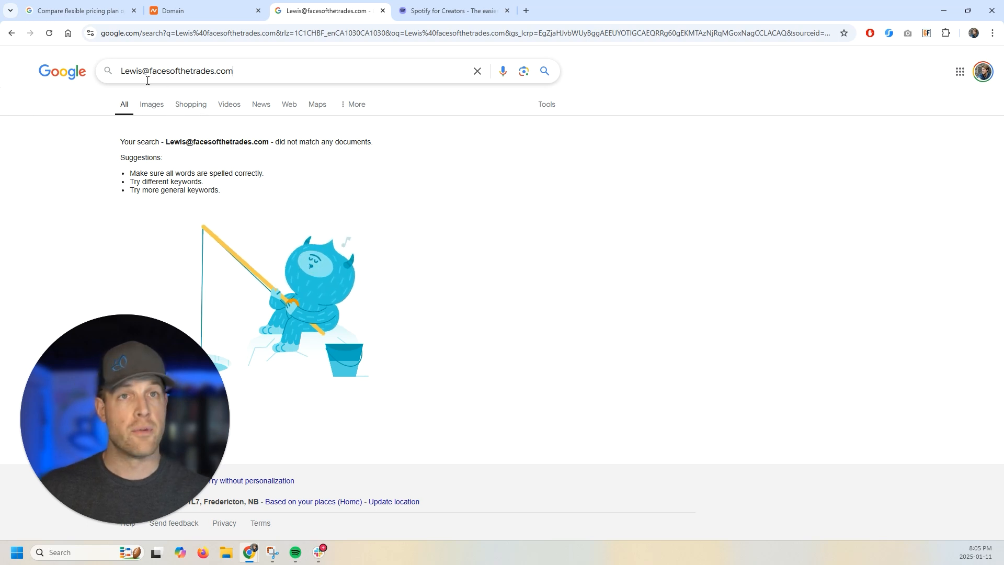
pyautogui.doubleClick(129, 71)
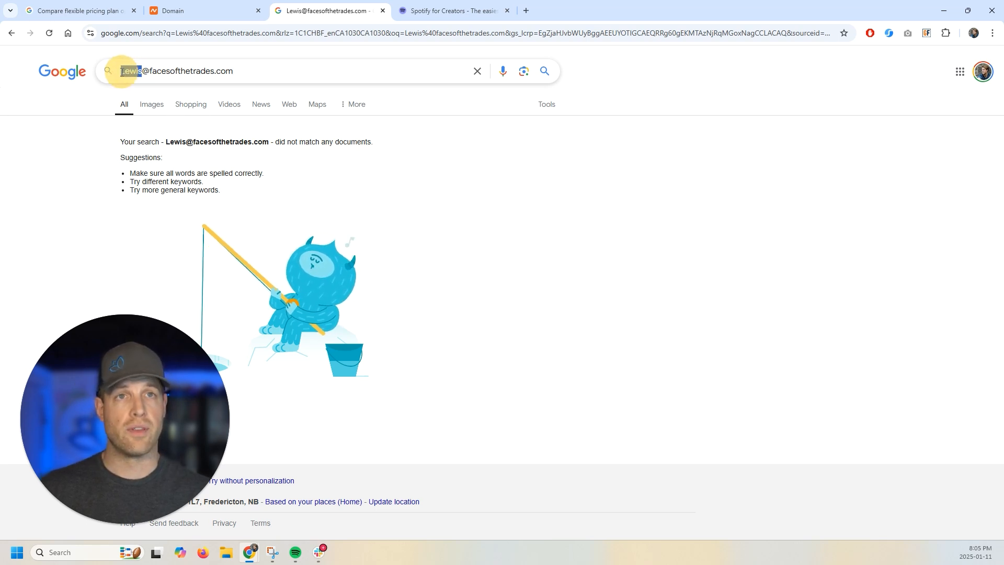
pyautogui.click(272, 76)
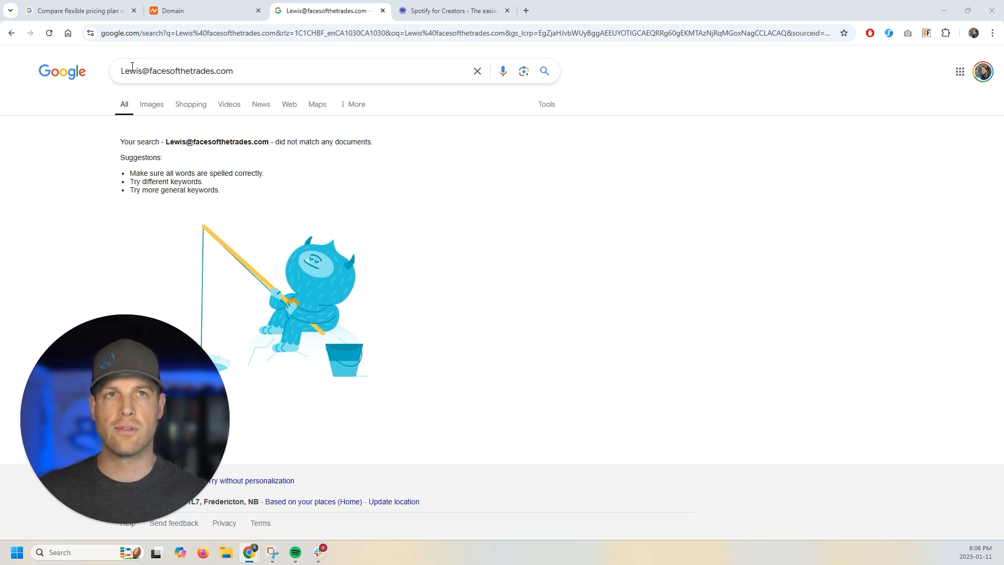
pyautogui.click(235, 5)
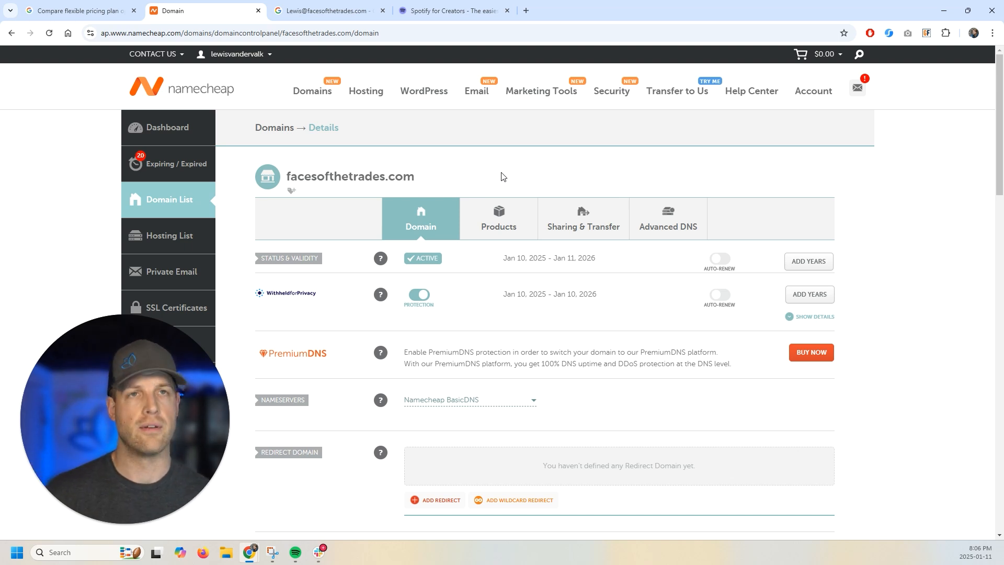
# - Search Google for 'set up google workspace' in a new tab to reach the Workspace pricing plans
pyautogui.click(77, 10)
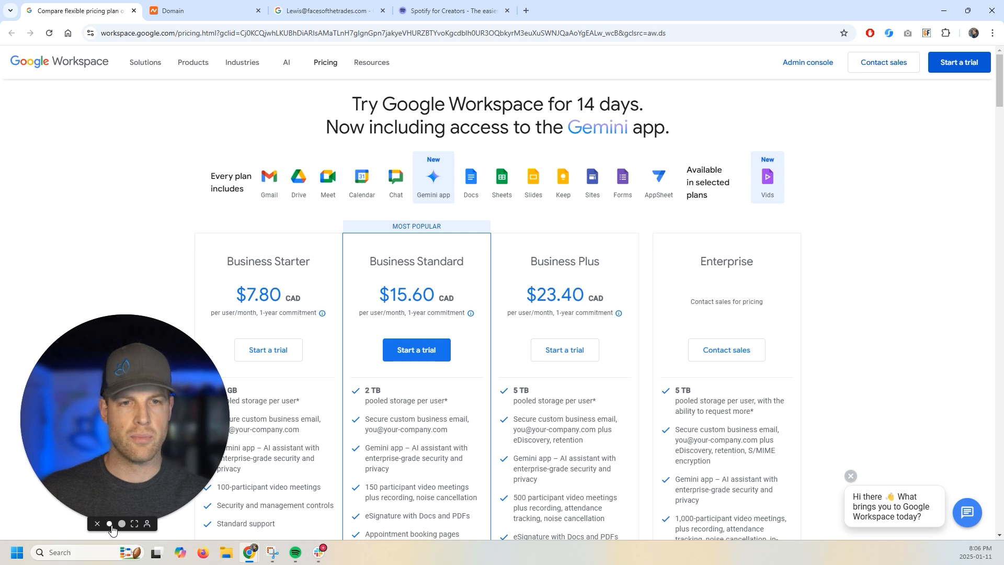
pyautogui.click(104, 528)
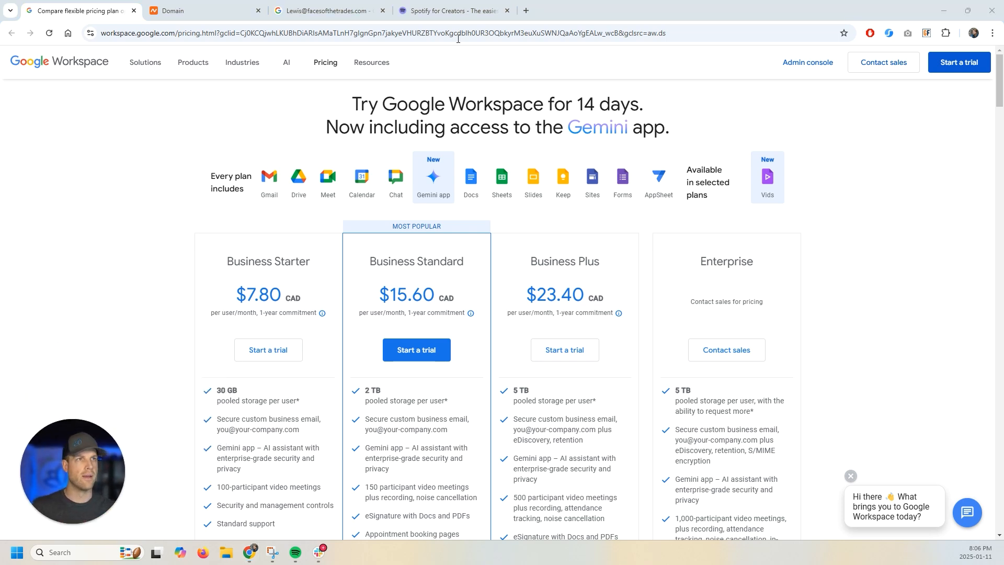
pyautogui.click(526, 11)
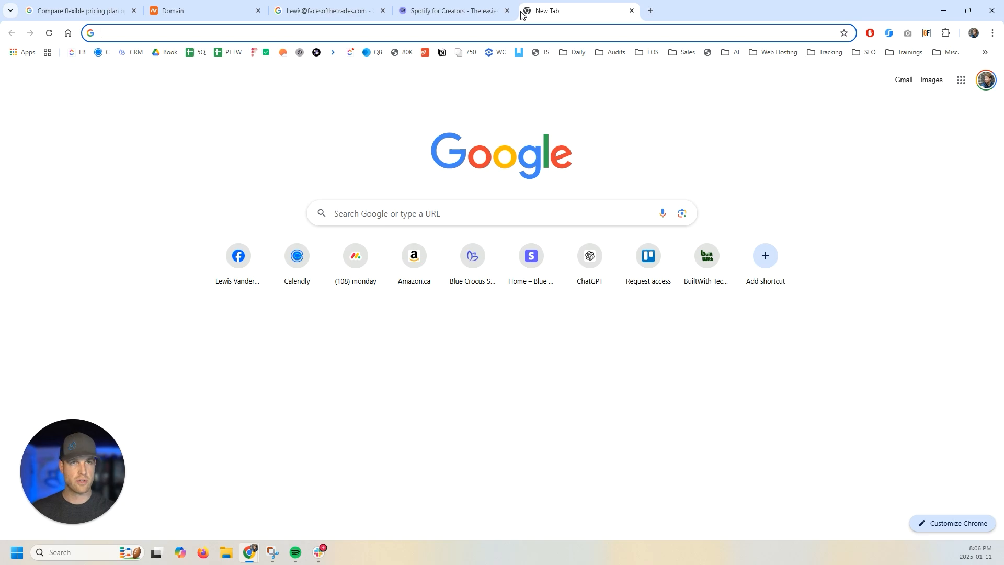
pyautogui.write('goo')
pyautogui.press('BackSpace')
pyautogui.press('BackSpace')
pyautogui.press('BackSpace')
pyautogui.write('set up go')
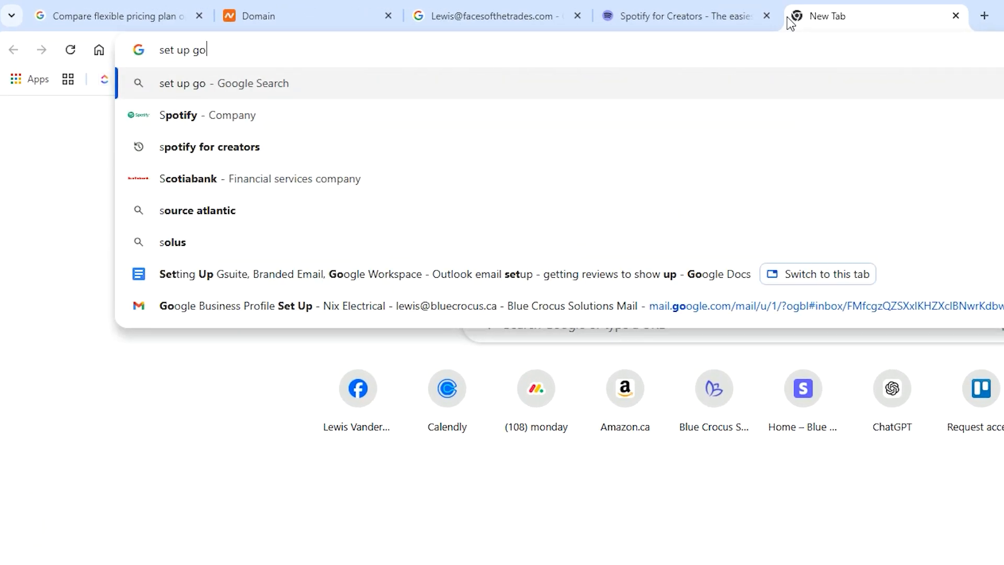
pyautogui.write('ogle workspace')
pyautogui.press('Return')
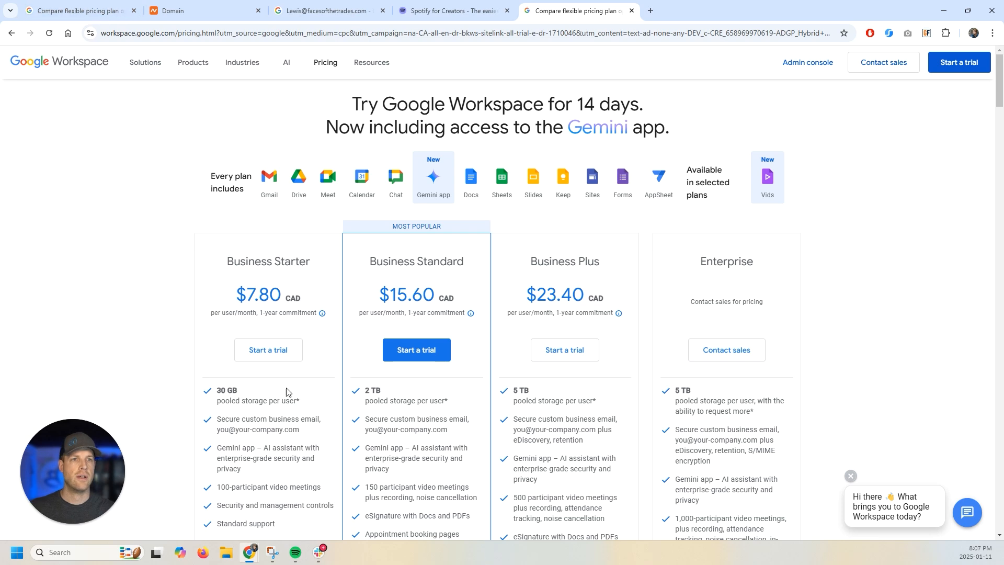
# - Start the Business Starter trial for 'Faces of the Trade' with just one employee
pyautogui.click(270, 349)
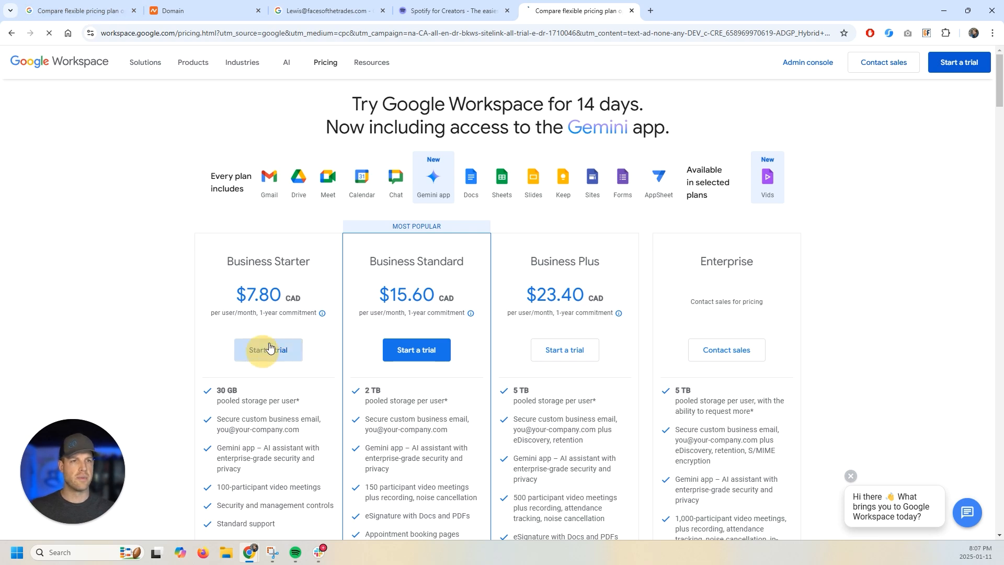
pyautogui.click(309, 142)
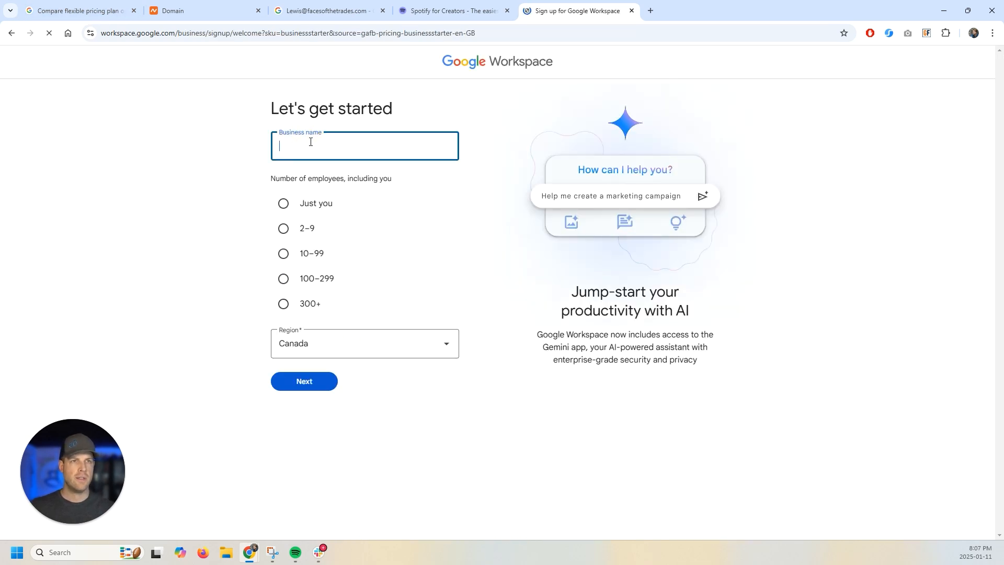
pyautogui.write('Faces of the Trades')
pyautogui.click(284, 203)
pyautogui.click(316, 380)
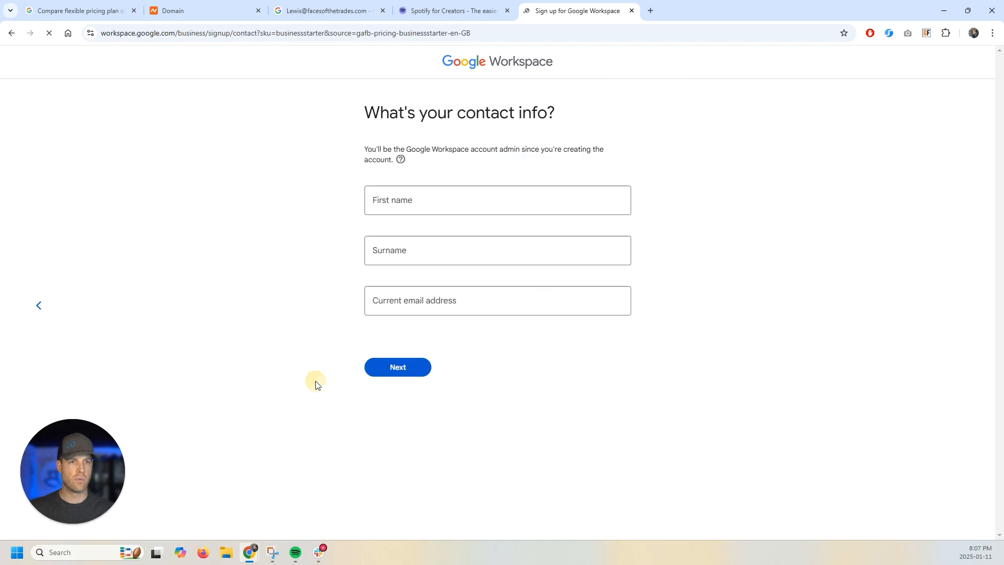
# - Enter the admin's first name, surname and current email address, then submit them
pyautogui.click(443, 204)
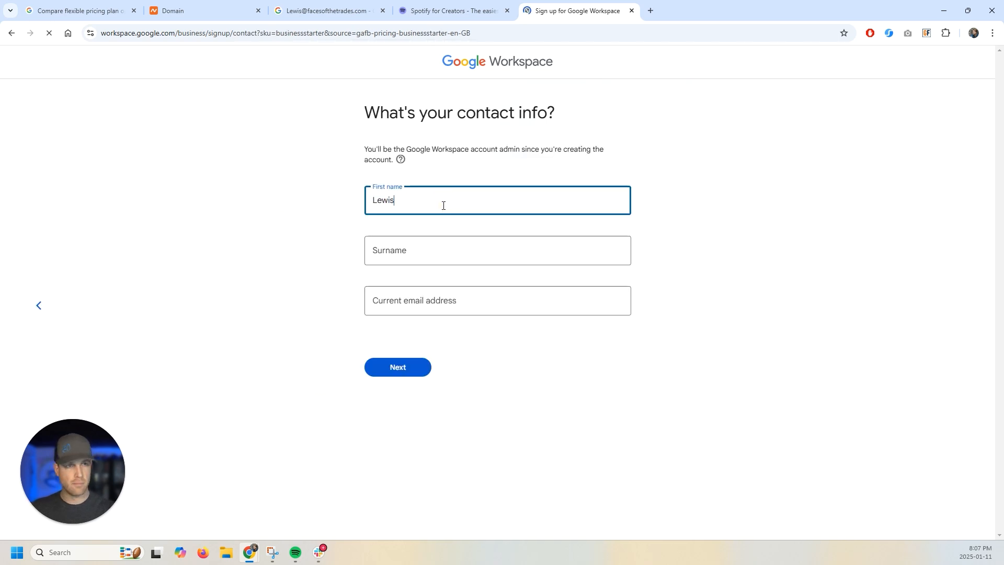
pyautogui.press('Tab')
pyautogui.press('Tab')
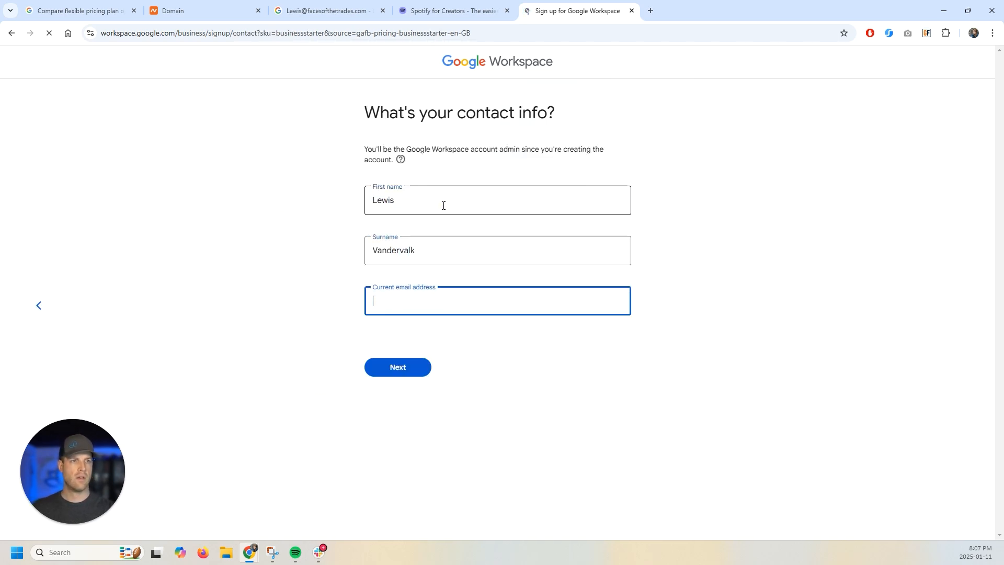
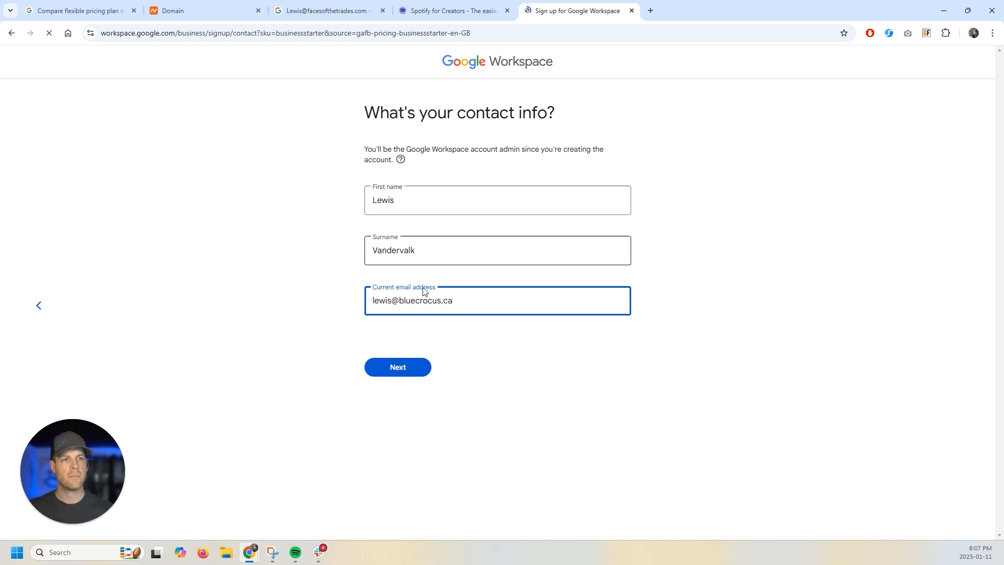
pyautogui.click(386, 368)
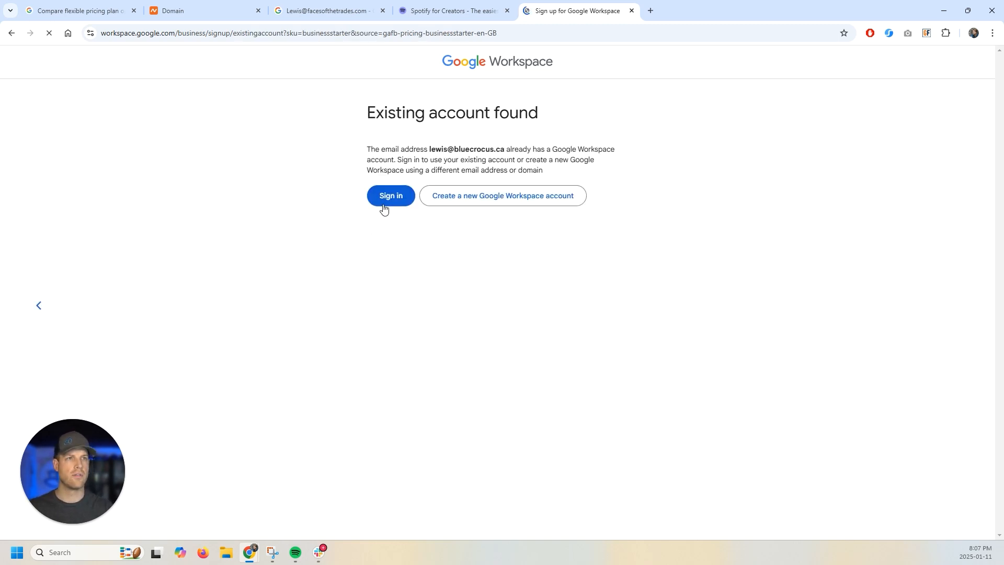
# - Create a new Google Workspace account set up with an already-owned domain
pyautogui.moveTo(369, 150); pyautogui.dragTo(477, 153)
pyautogui.click(476, 153)
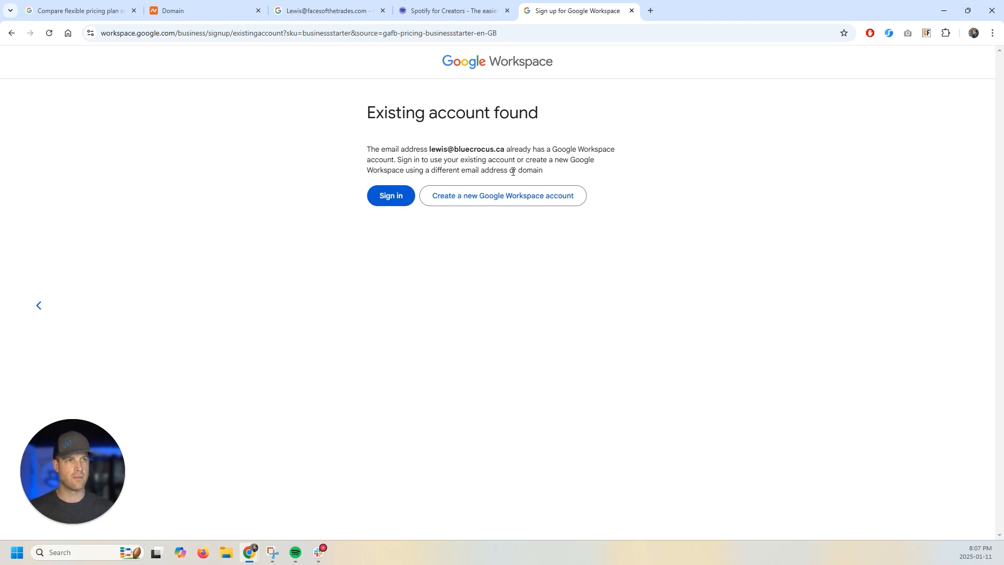
pyautogui.moveTo(360, 172); pyautogui.dragTo(543, 171)
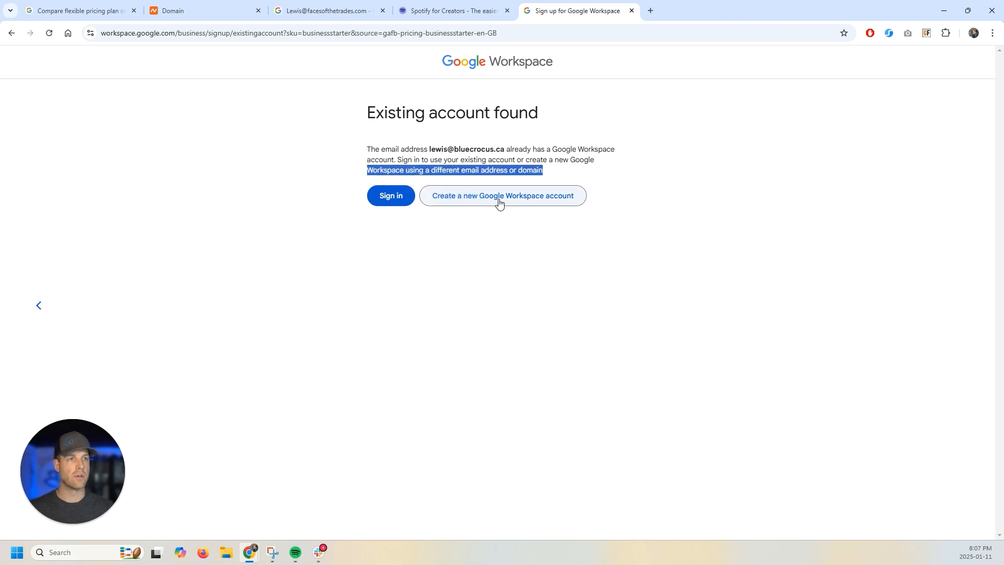
pyautogui.click(491, 196)
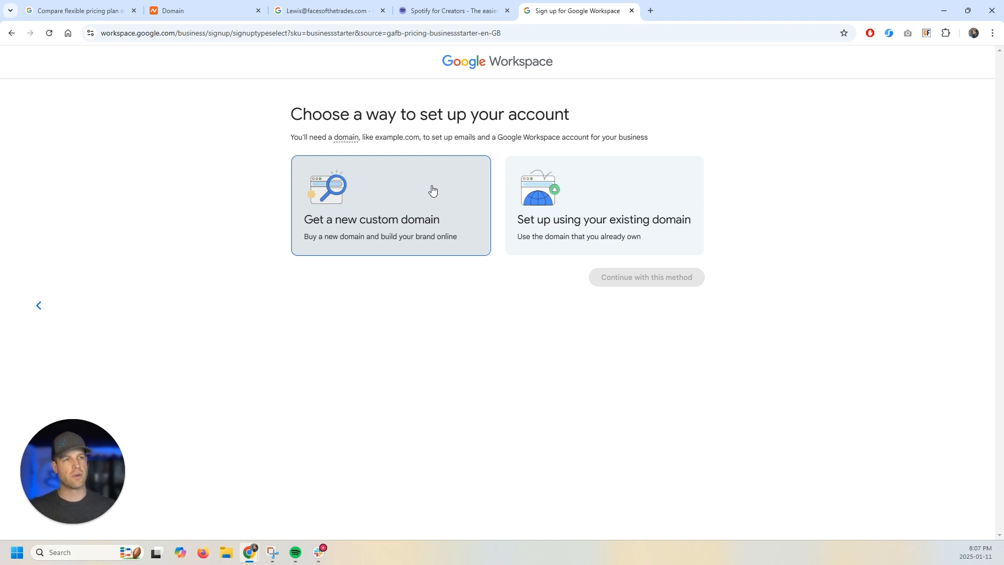
pyautogui.click(612, 219)
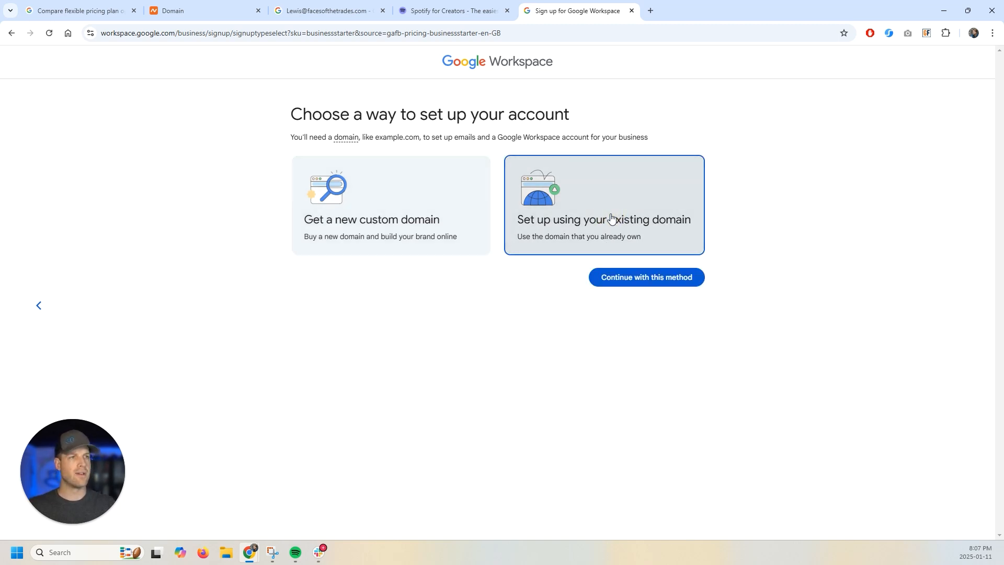
pyautogui.click(645, 277)
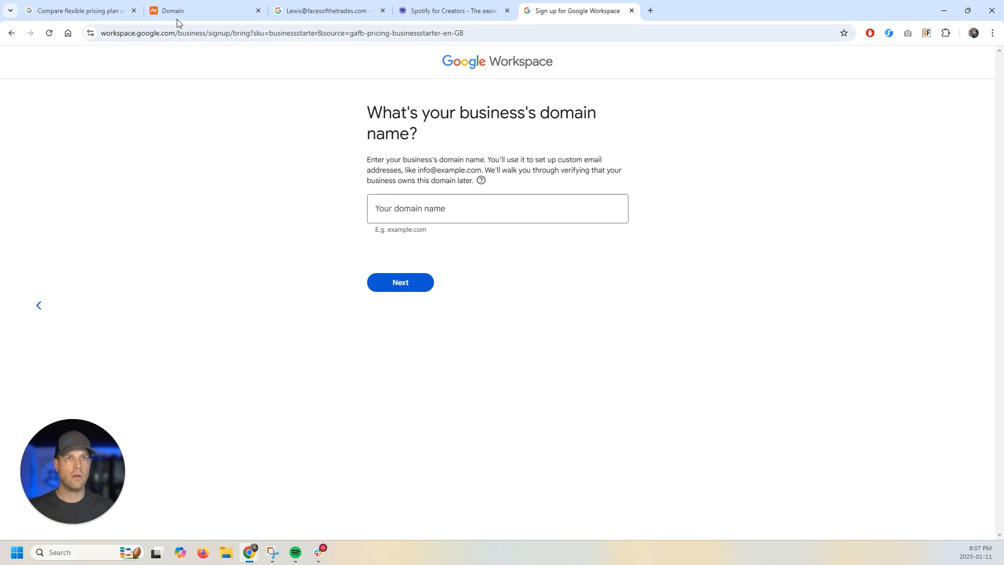
# - Copy the domain name facesofthetrades.com from the Namecheap domain page
pyautogui.moveTo(373, 110); pyautogui.dragTo(446, 139)
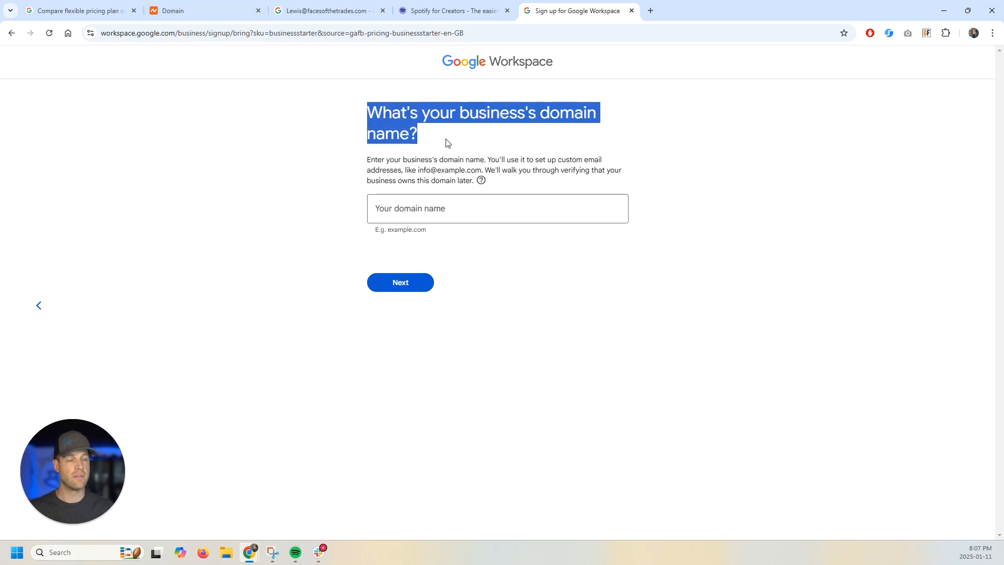
pyautogui.click(188, 11)
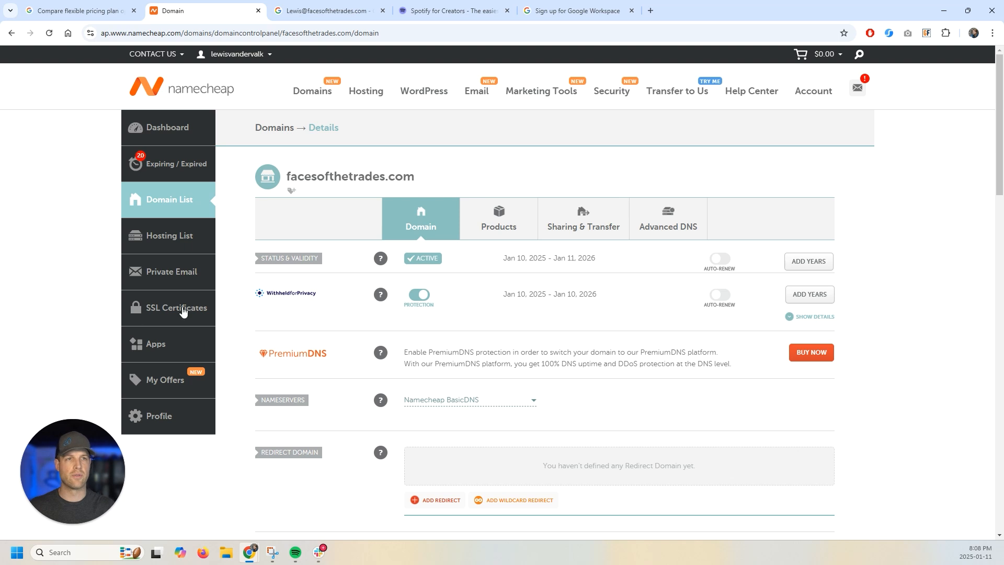
pyautogui.moveTo(424, 177); pyautogui.dragTo(288, 175)
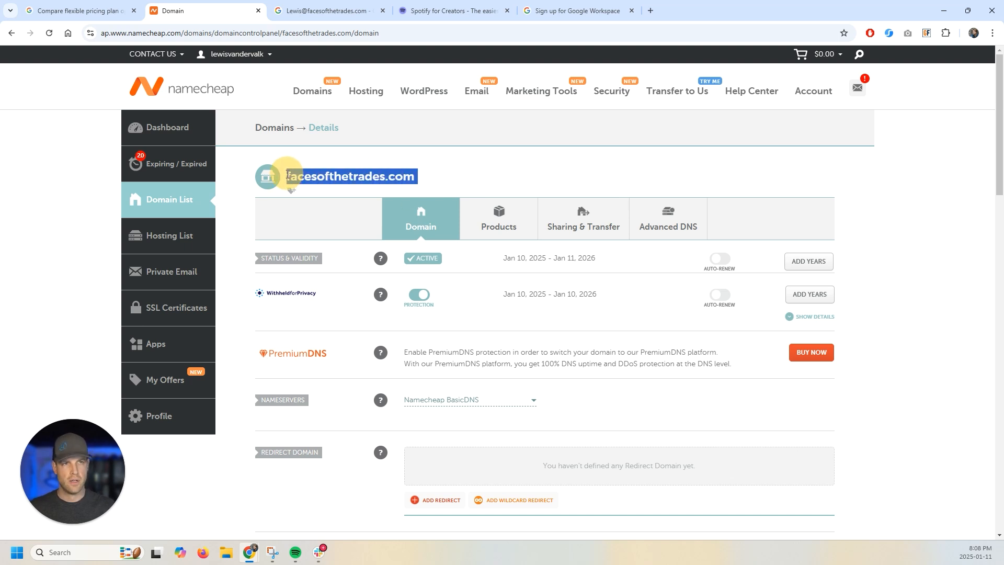
pyautogui.rightClick(309, 179)
pyautogui.click(336, 190)
pyautogui.click(374, 5)
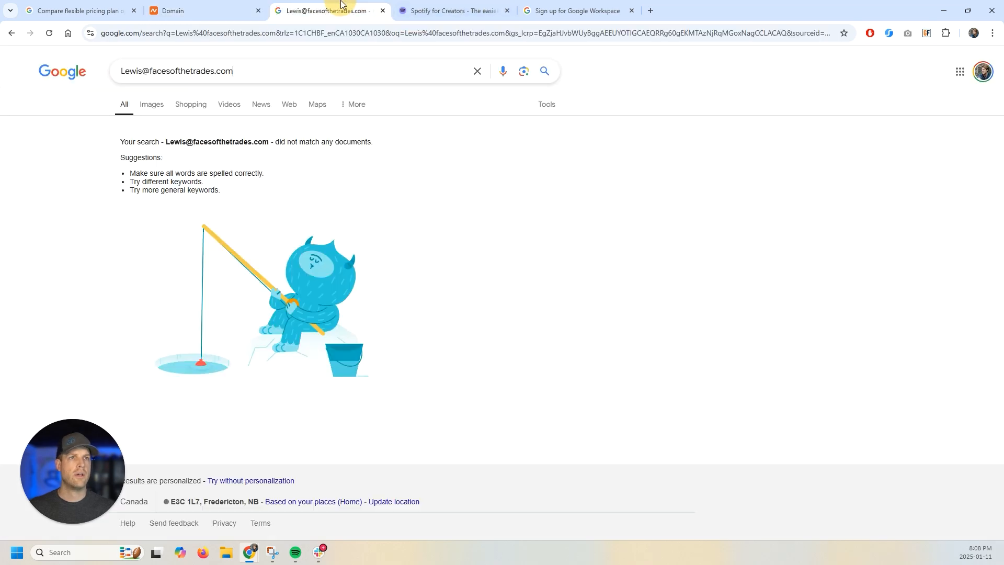
pyautogui.click(575, 11)
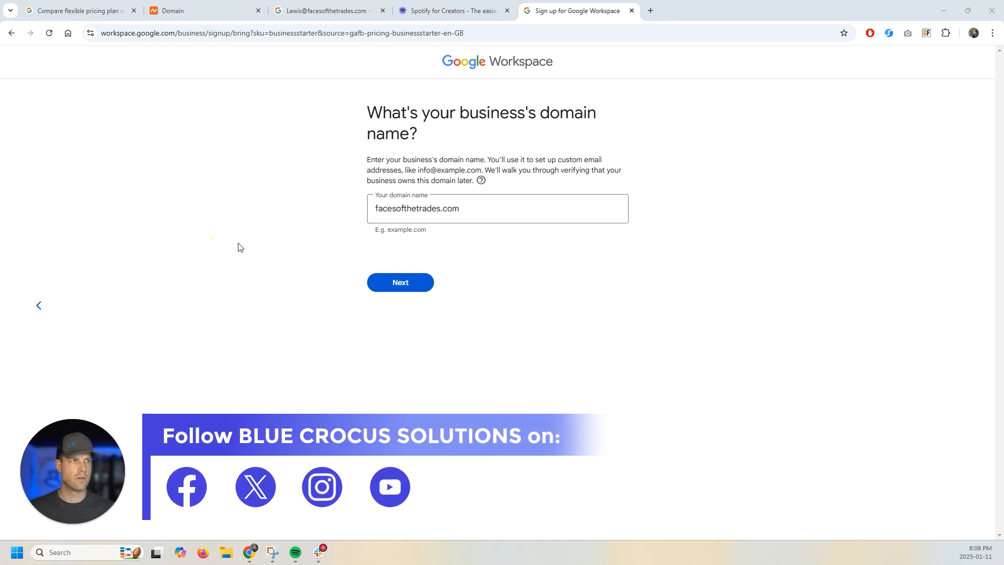
# - Paste facesofthetrades.com as the business domain and confirm using it for the account
pyautogui.click(440, 209)
pyautogui.moveTo(482, 211); pyautogui.dragTo(401, 225)
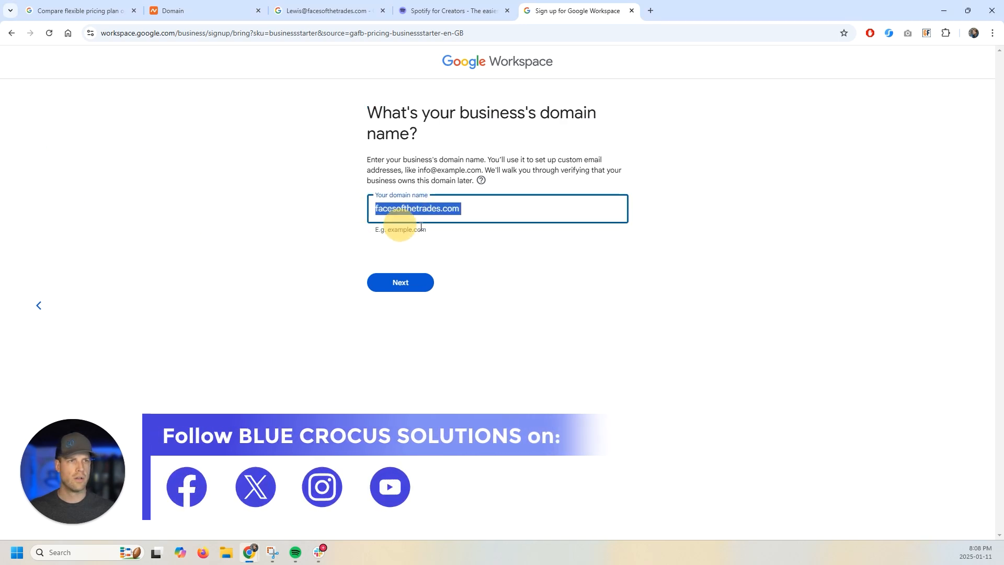
pyautogui.hotkey('ctrl', 'v')
pyautogui.click(421, 282)
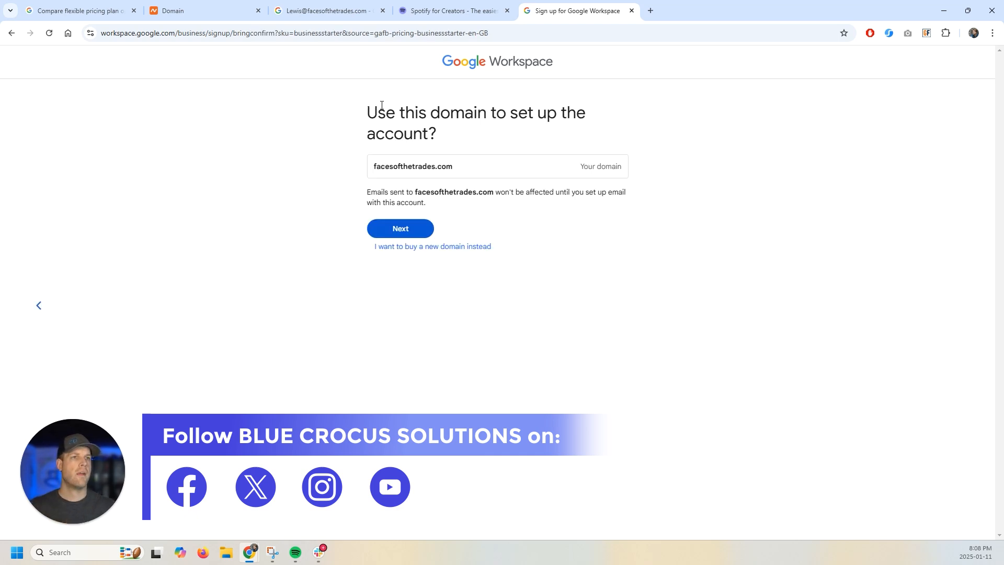
pyautogui.moveTo(368, 103); pyautogui.dragTo(448, 134)
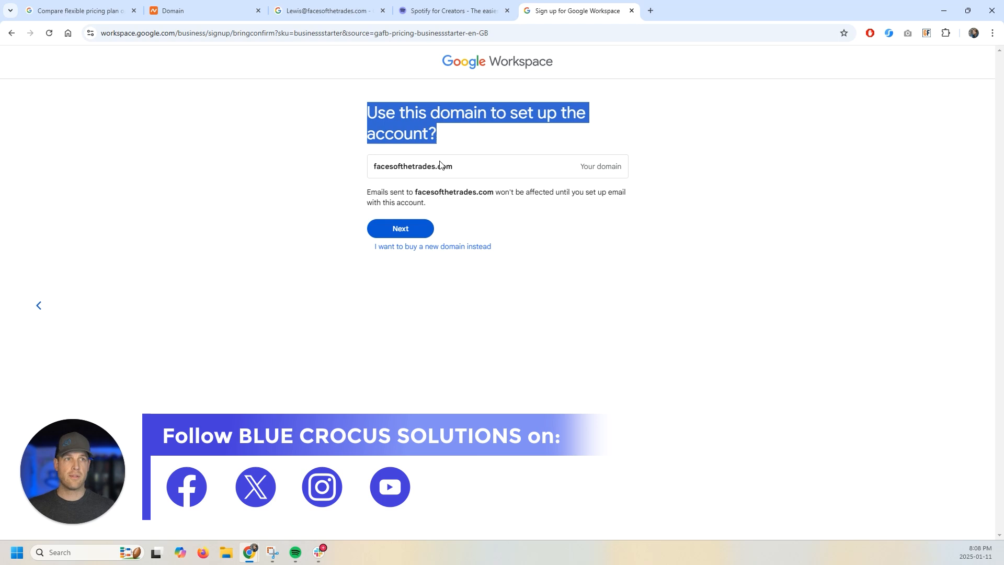
pyautogui.click(399, 228)
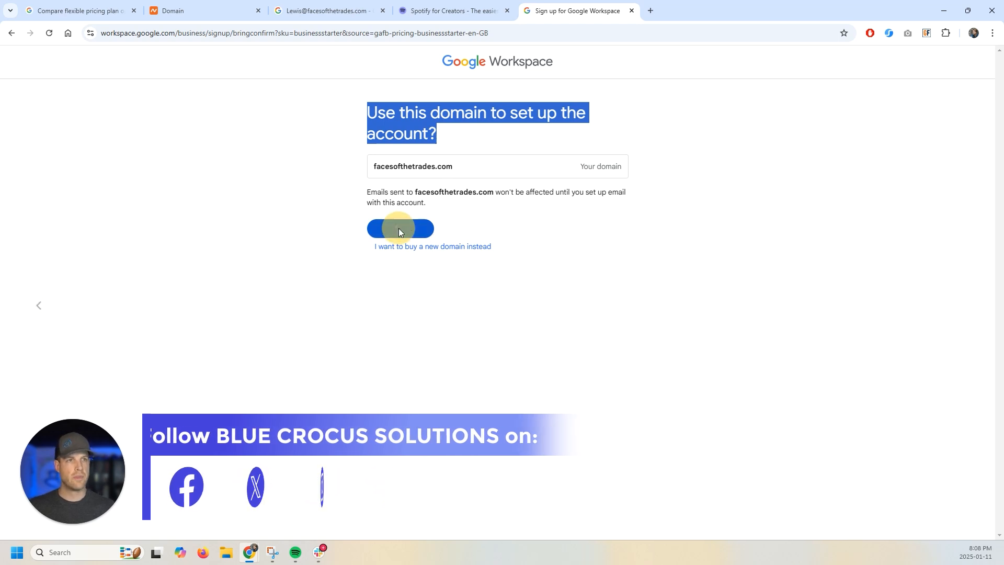
pyautogui.click(417, 193)
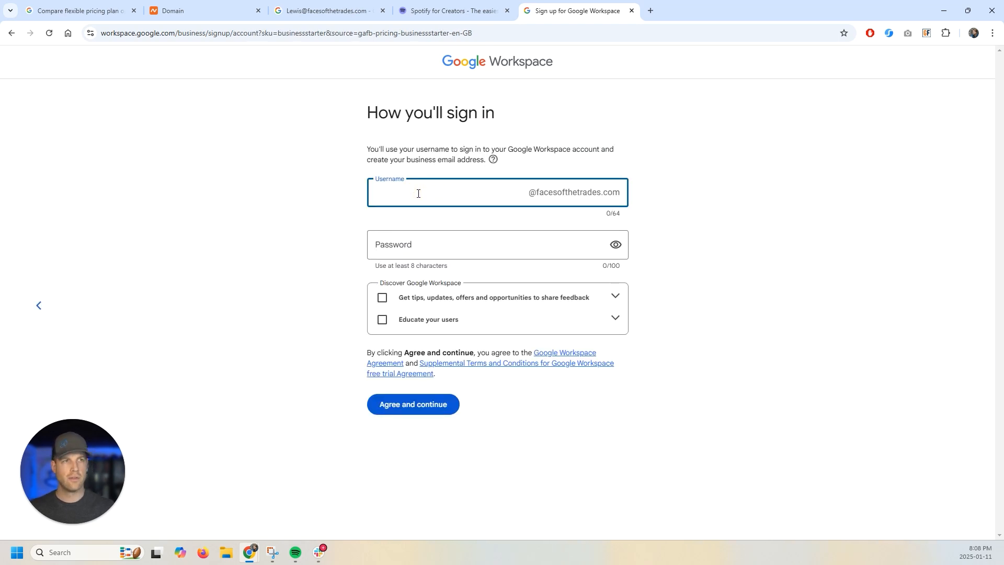
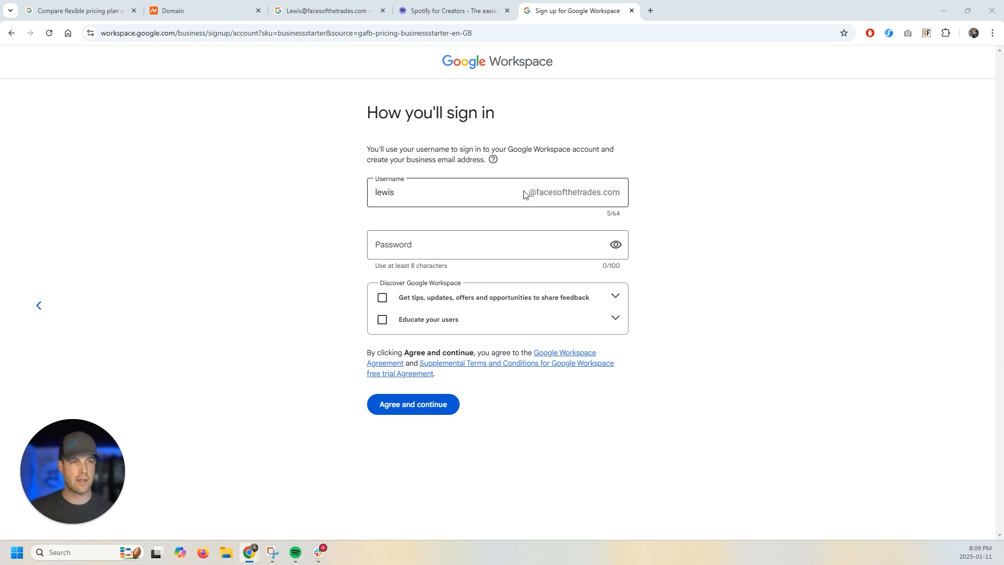
# - Type the username for the facesofthetrades.com sign-in address
pyautogui.click(406, 194)
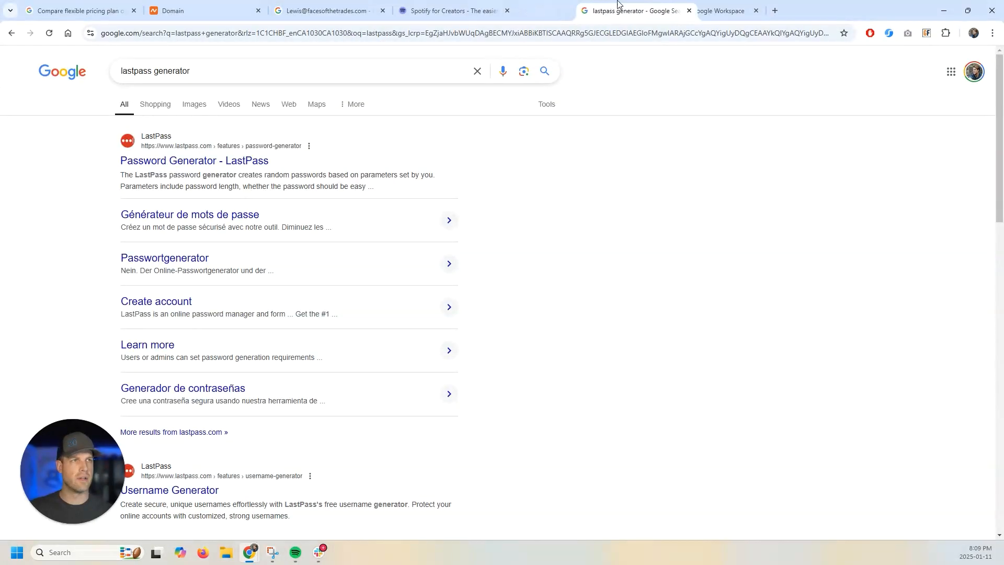
# - Open the LastPass Password Generator page from the search results
pyautogui.click(612, 10)
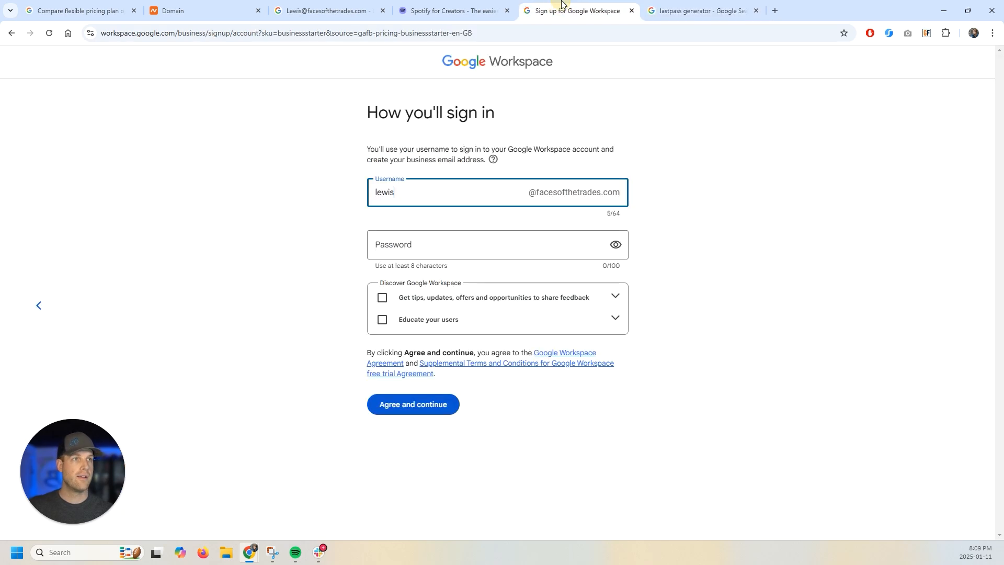
pyautogui.click(661, 10)
pyautogui.click(168, 161)
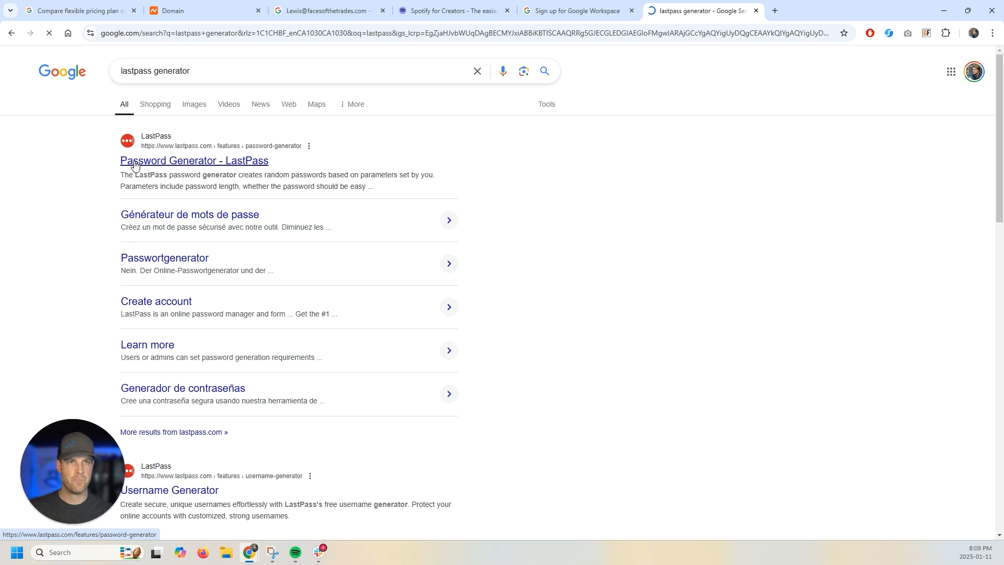
pyautogui.click(541, 10)
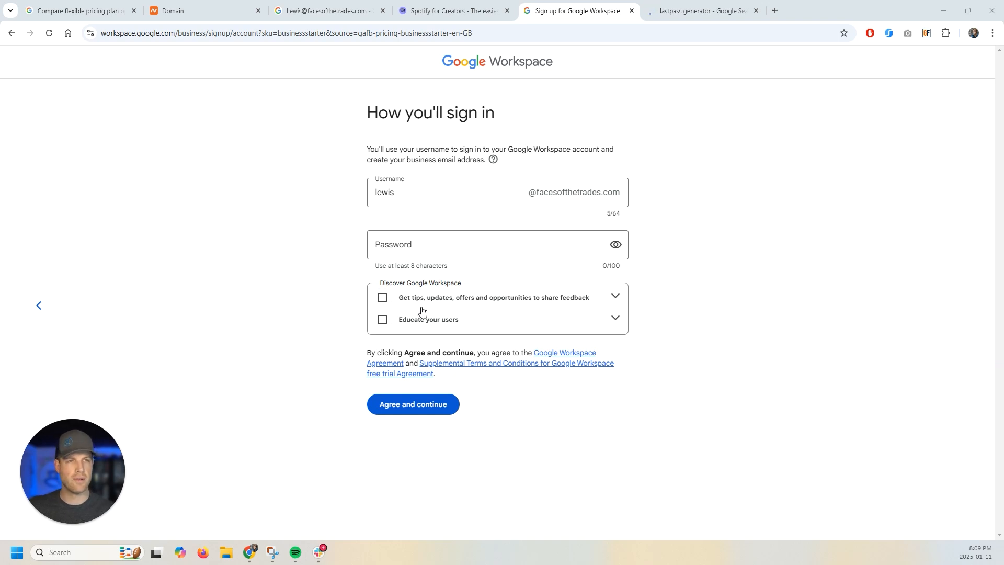
pyautogui.click(701, 10)
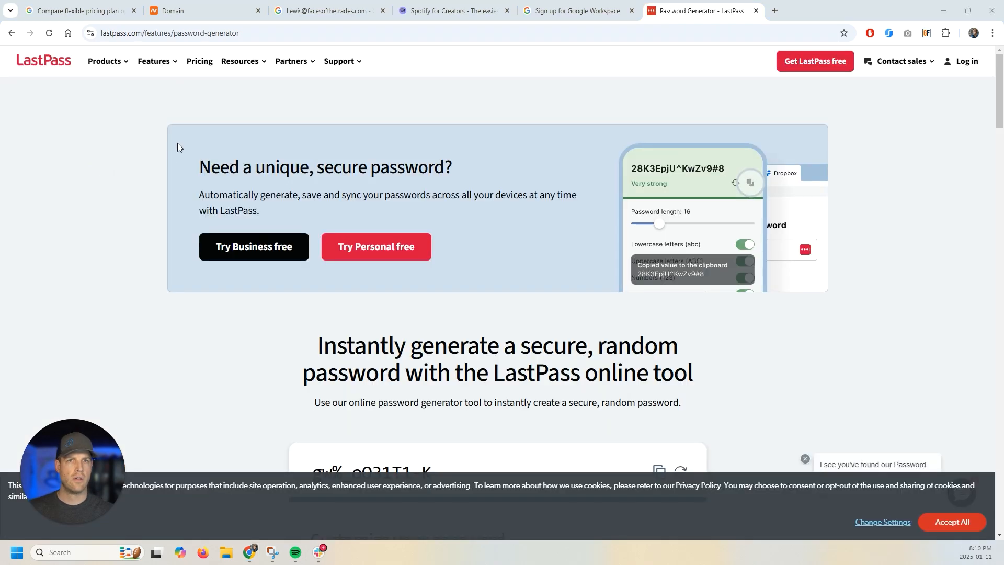
pyautogui.scroll(-5, 157, 186)
pyautogui.scroll(5, 162, 184)
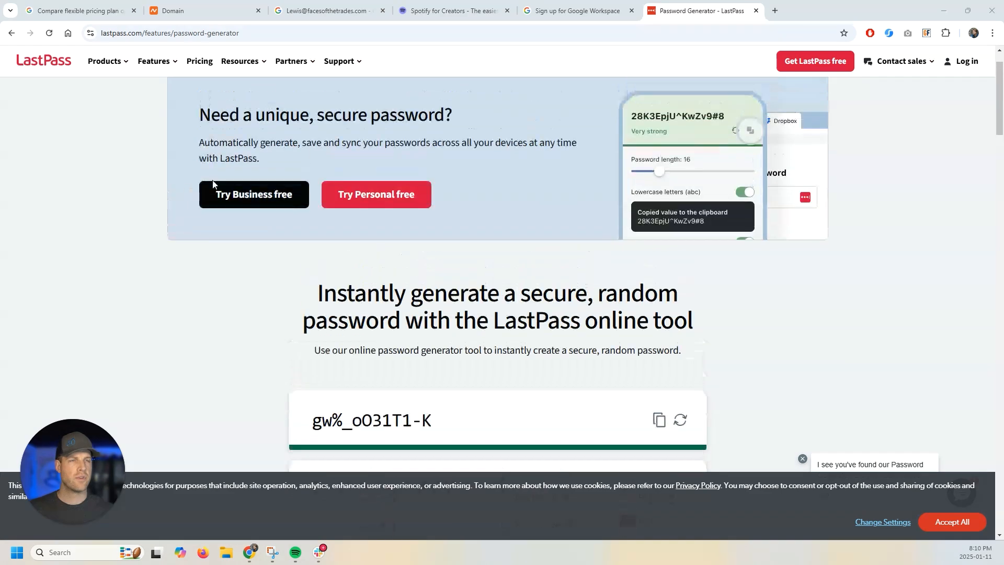
pyautogui.scroll(-5, 245, 183)
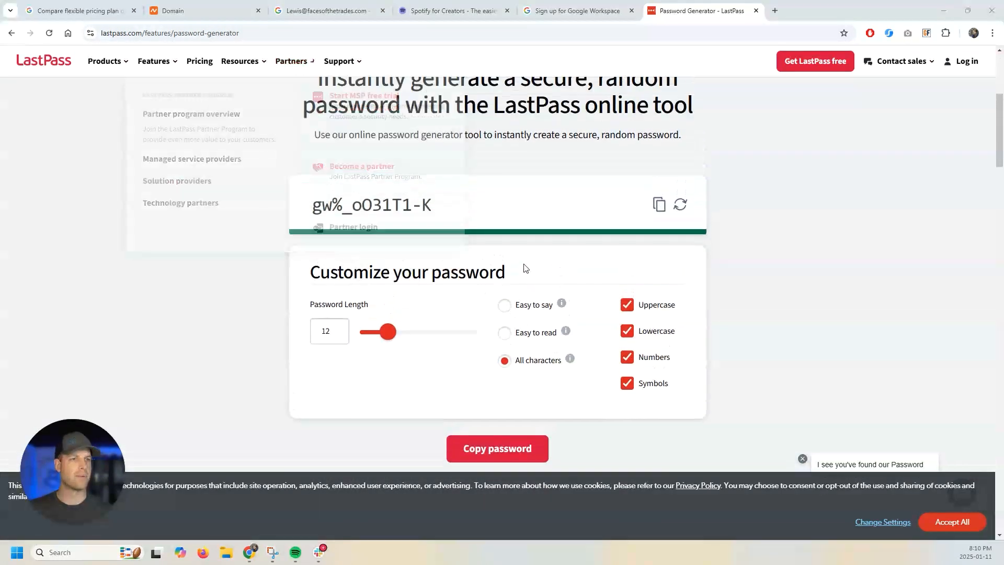
# - Generate an 18-character password and paste it into the Workspace password field
pyautogui.moveTo(388, 338)
pyautogui.mouseDown()
pyautogui.moveTo(460, 339)
pyautogui.moveTo(393, 339)
pyautogui.moveTo(419, 338)
pyautogui.moveTo(403, 339)
pyautogui.mouseUp()
pyautogui.click(339, 340)
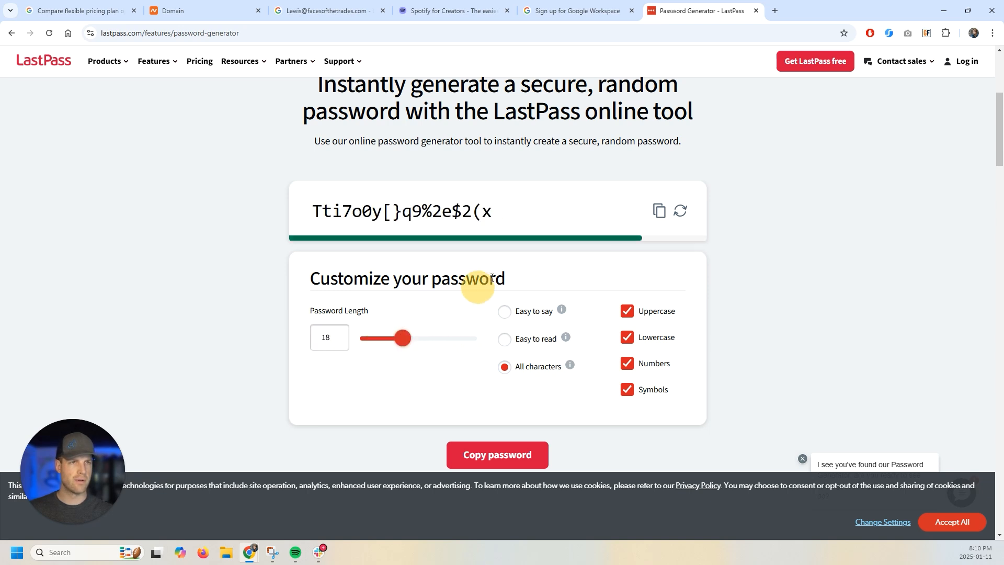
pyautogui.click(655, 214)
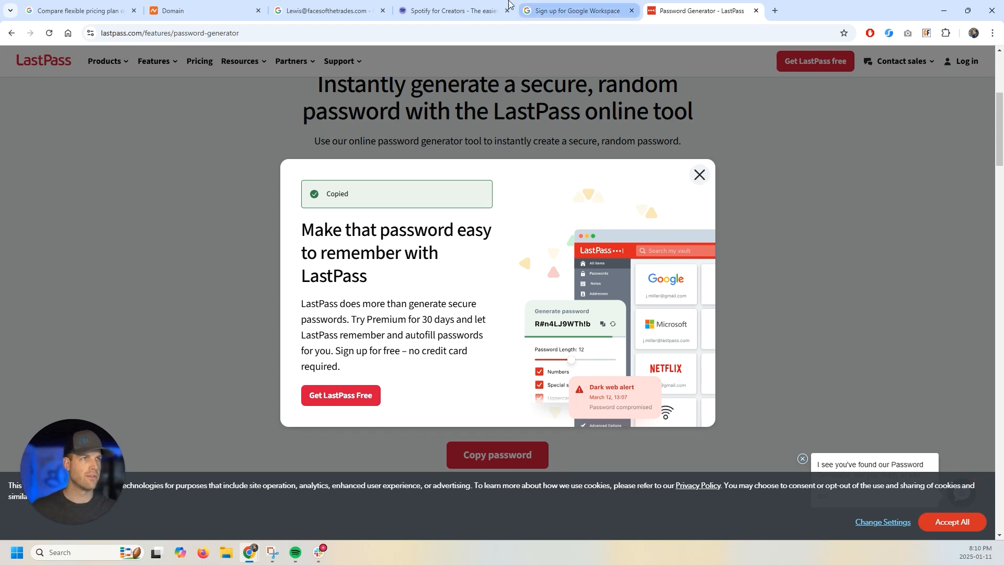
pyautogui.click(567, 15)
pyautogui.click(406, 246)
pyautogui.hotkey('ctrl', 'v')
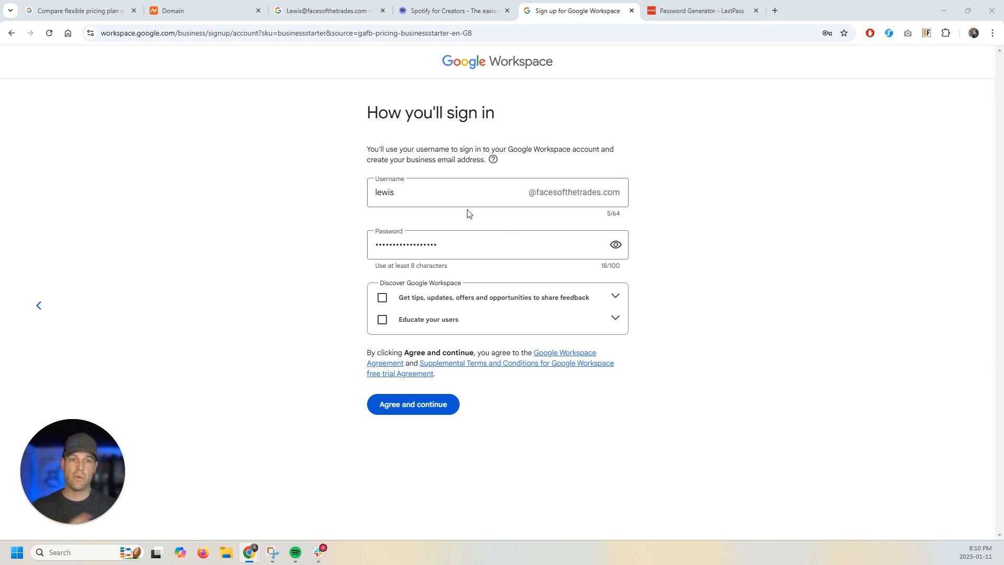
# - Reveal the pasted password to check it, then agree to the terms and create the account
pyautogui.click(615, 245)
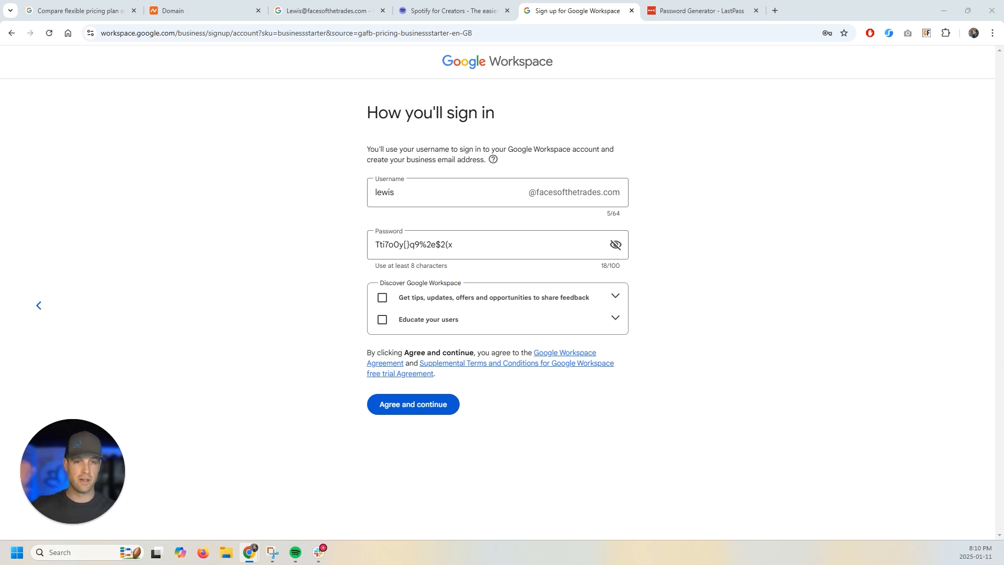
pyautogui.click(409, 405)
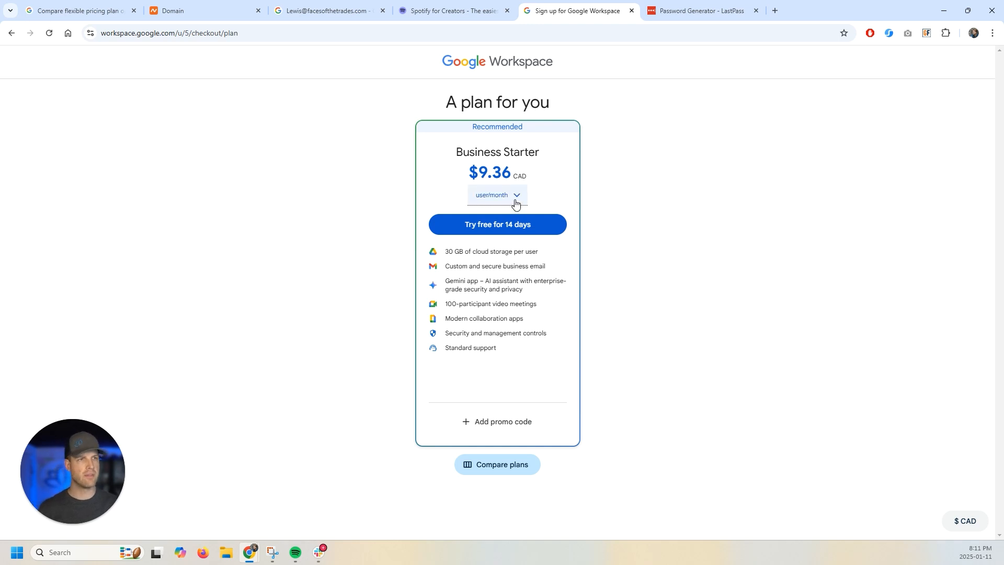
# - Compare the three plans and choose the Business Starter 14-day free trial
pyautogui.click(502, 472)
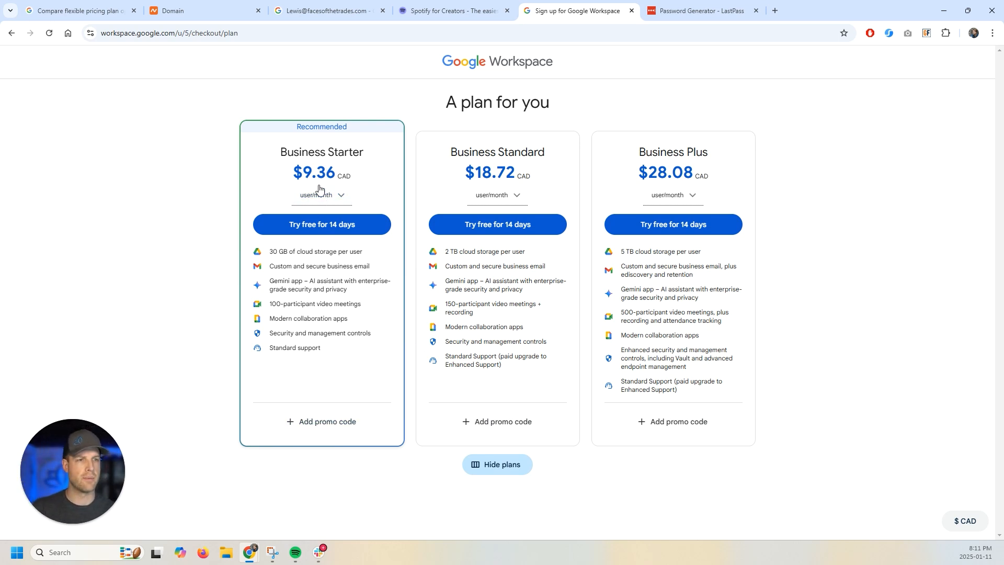
pyautogui.click(318, 225)
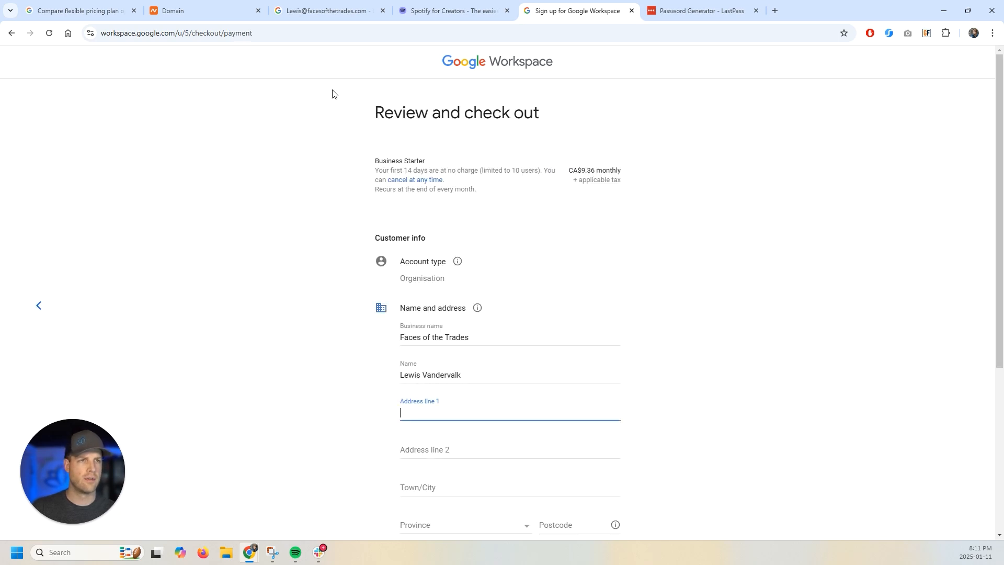
# - Enter the business street address from the suggestions, edit the primary contact, and open card details
pyautogui.scroll(-2, 444, 353)
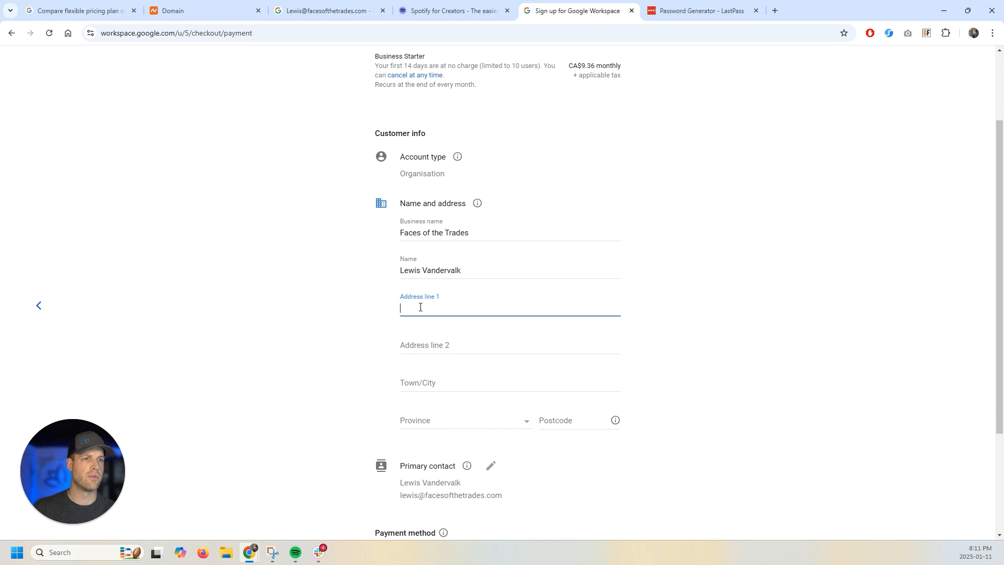
pyautogui.scroll(-3, 420, 307)
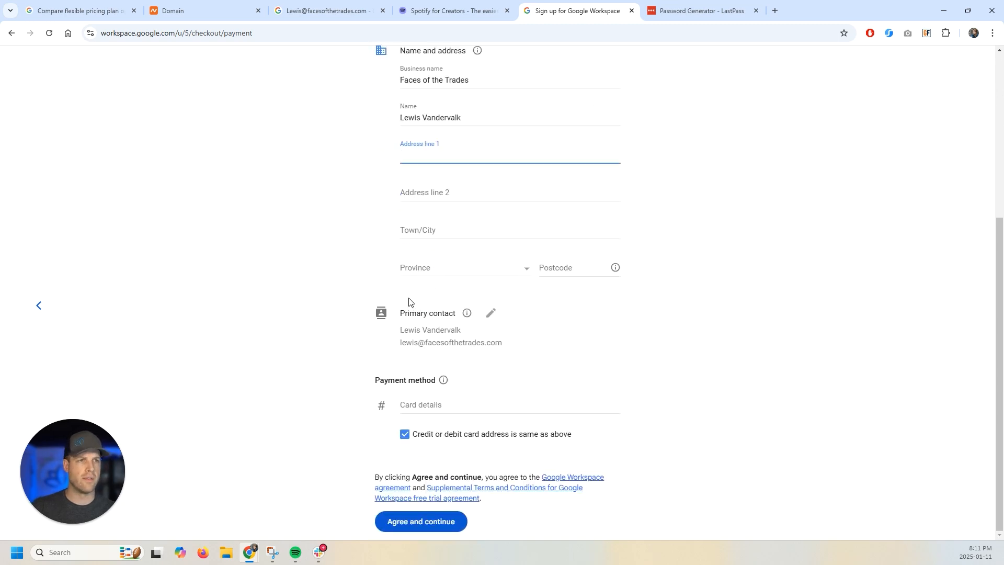
pyautogui.scroll(3, 433, 298)
pyautogui.click(404, 312)
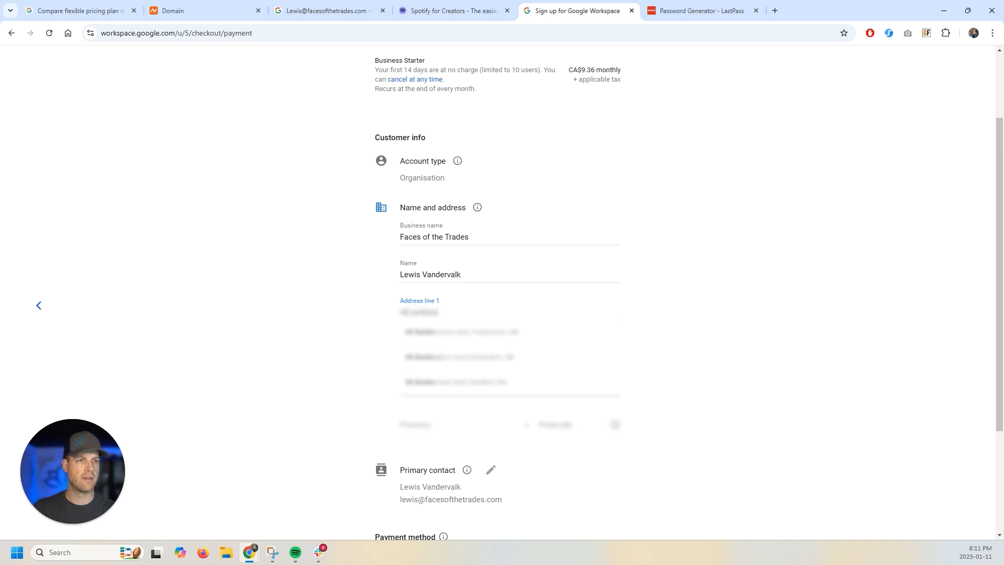
pyautogui.click(449, 333)
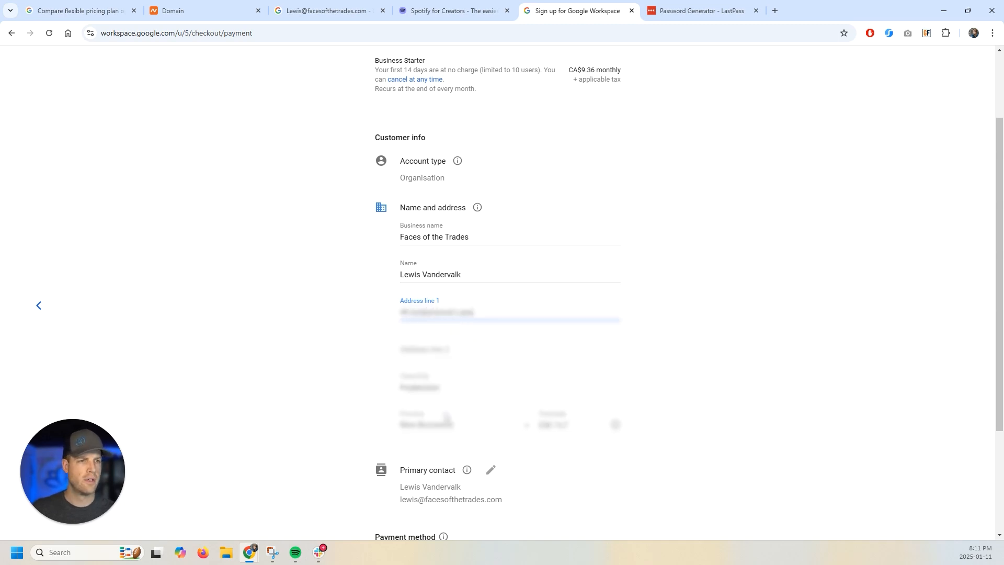
pyautogui.scroll(-3, 309, 278)
pyautogui.click(408, 334)
pyautogui.click(426, 404)
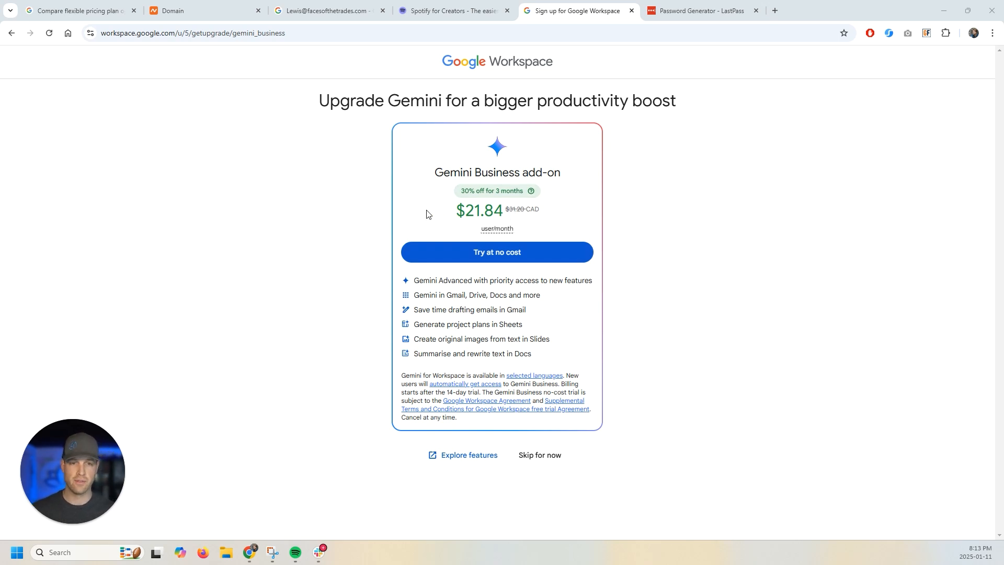
# - Skip the Gemini Business add-on to continue to domain setup for facesofthetrades.com
pyautogui.click(542, 455)
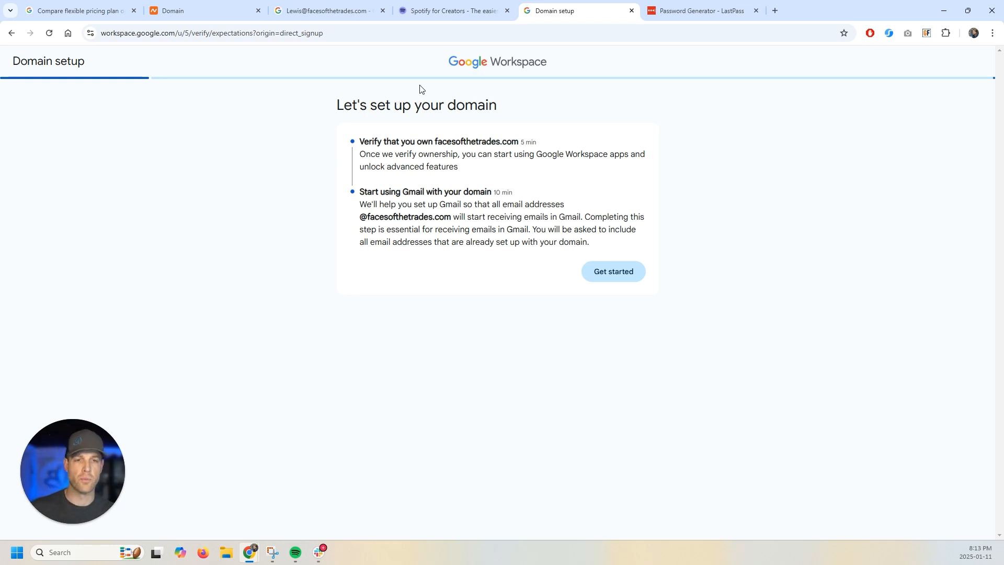
# - Start domain ownership verification and review the domain host list, keeping Namecheap
pyautogui.click(630, 271)
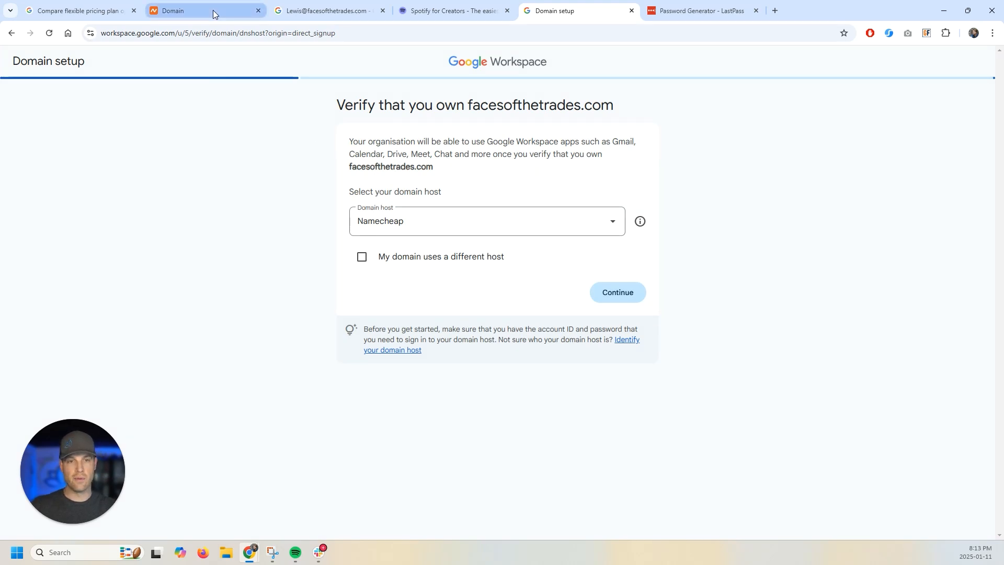
pyautogui.click(392, 222)
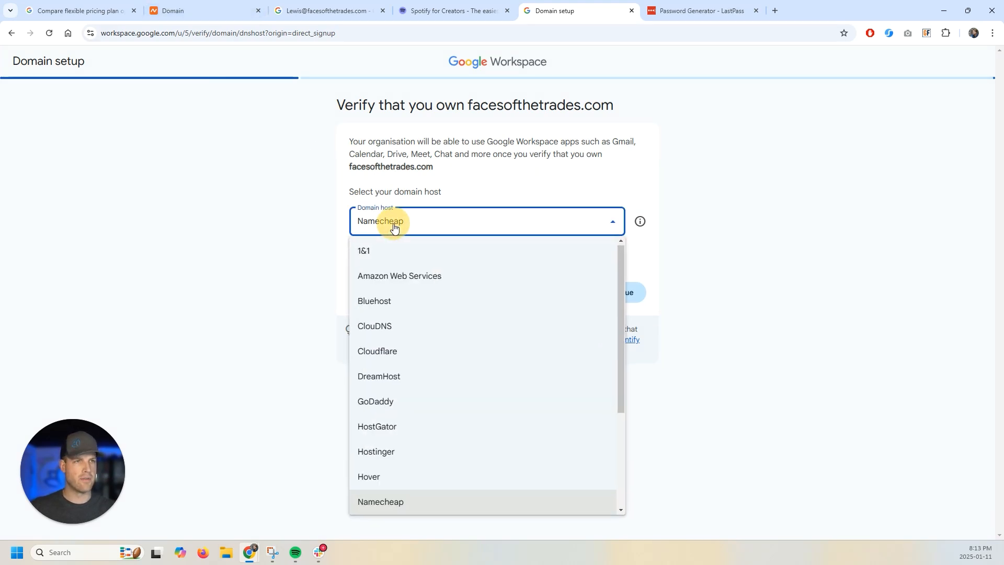
pyautogui.scroll(-3, 468, 286)
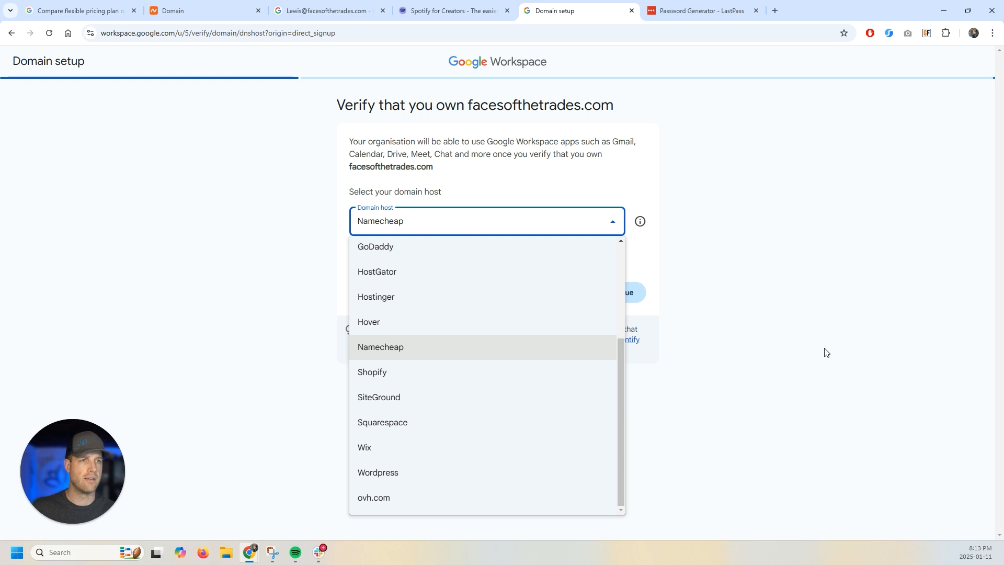
pyautogui.click(695, 240)
pyautogui.click(388, 229)
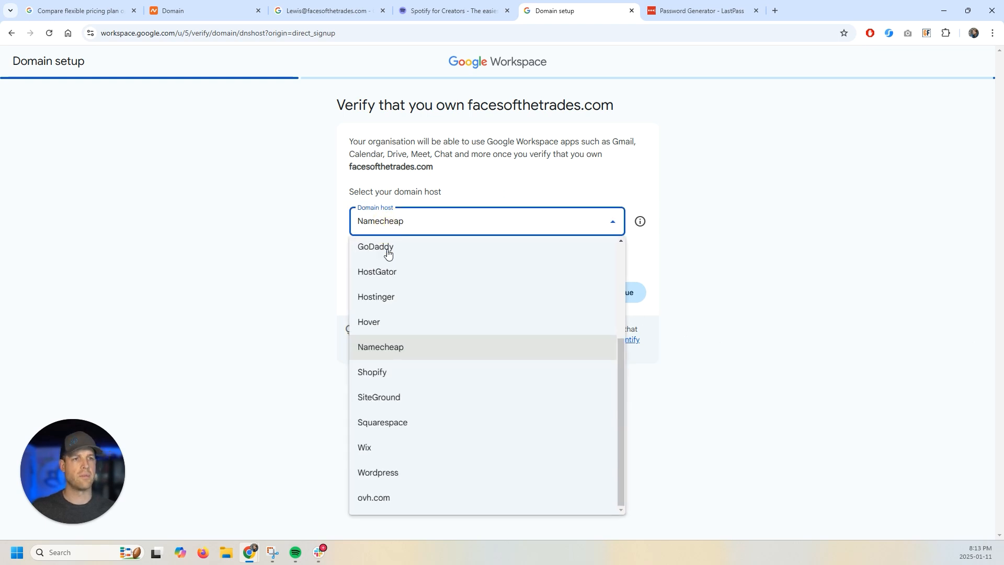
pyautogui.scroll(3, 400, 340)
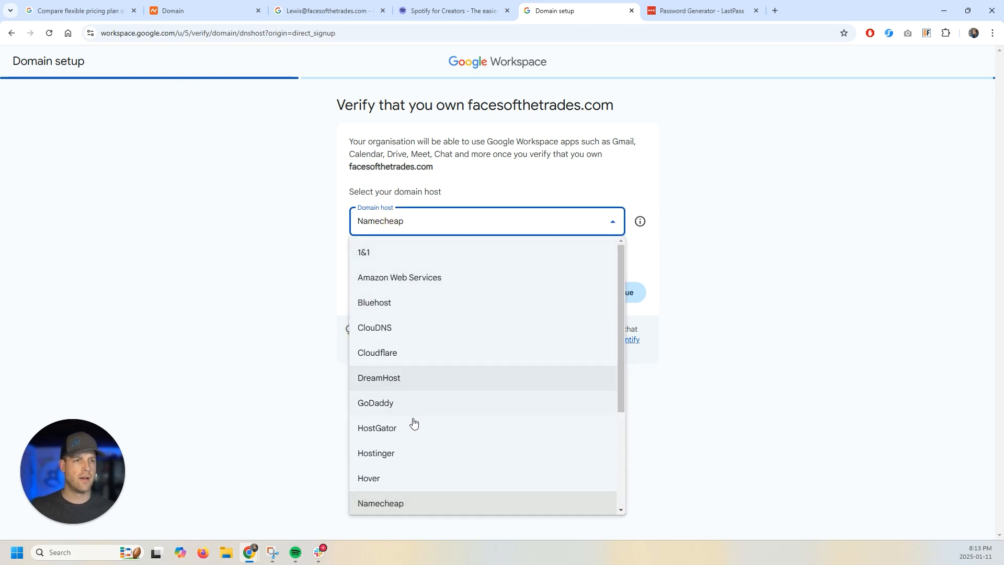
pyautogui.scroll(-1, 391, 308)
pyautogui.scroll(-3, 410, 432)
pyautogui.scroll(3, 417, 444)
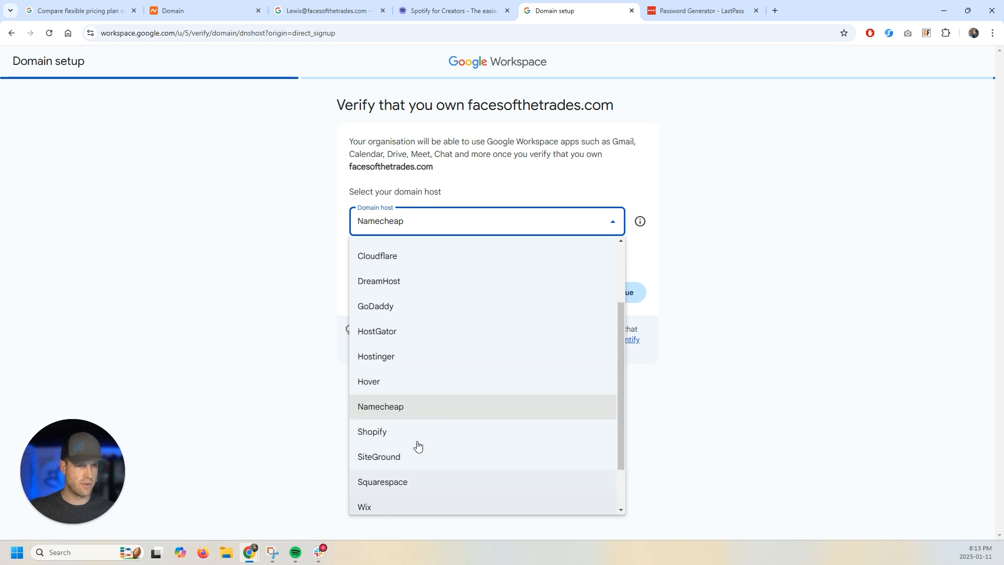
pyautogui.click(278, 254)
# - Leave 'My domain uses a different host' unchecked with Namecheap as host, and continue
pyautogui.click(363, 260)
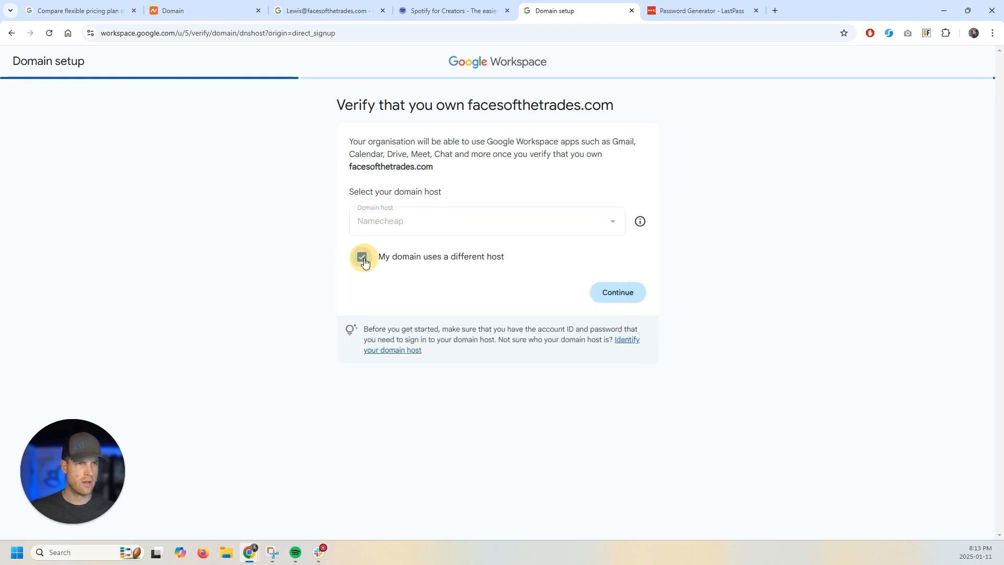
pyautogui.click(361, 257)
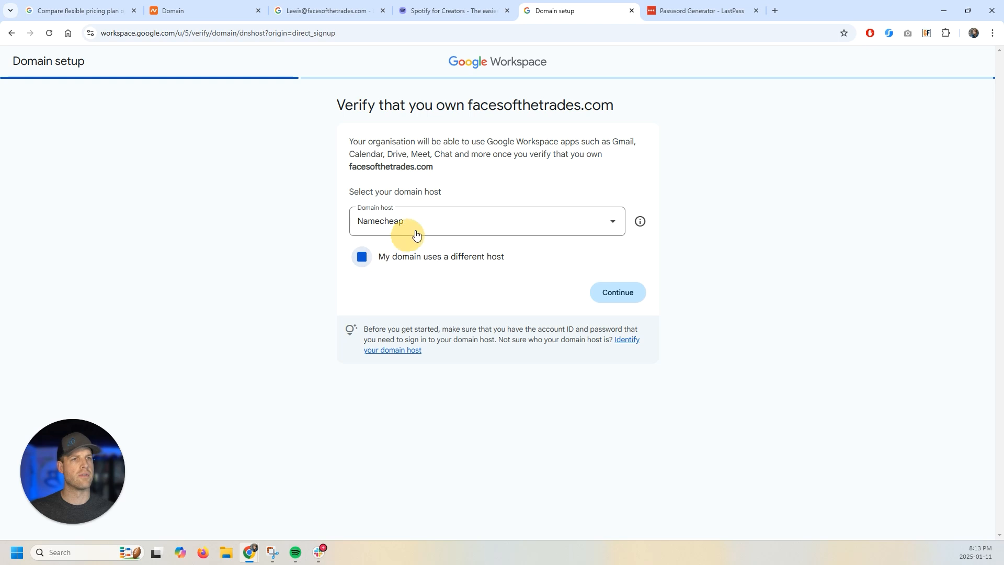
pyautogui.click(617, 295)
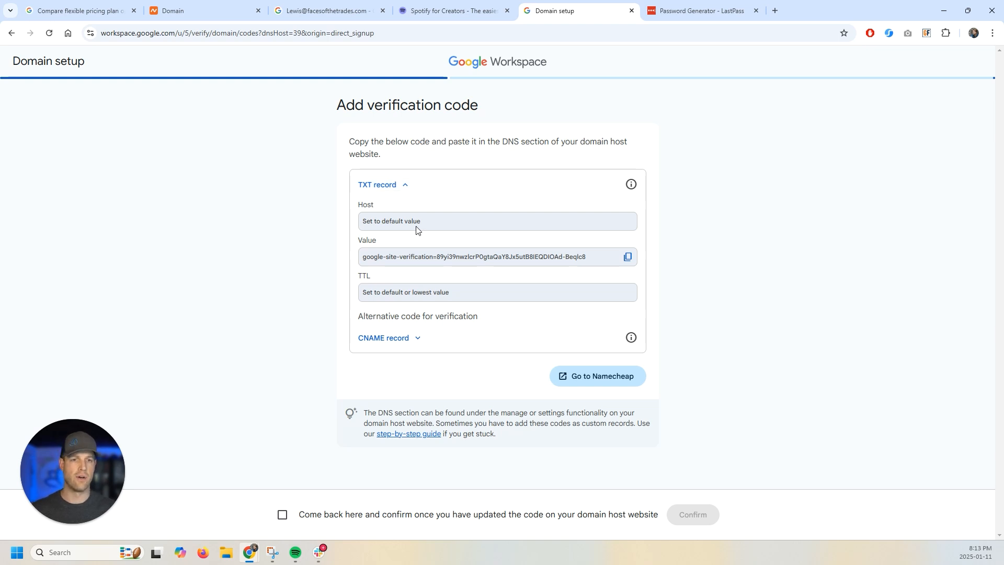
# - Open the Advanced DNS host records for facesofthetrades.com in Namecheap
pyautogui.click(200, 7)
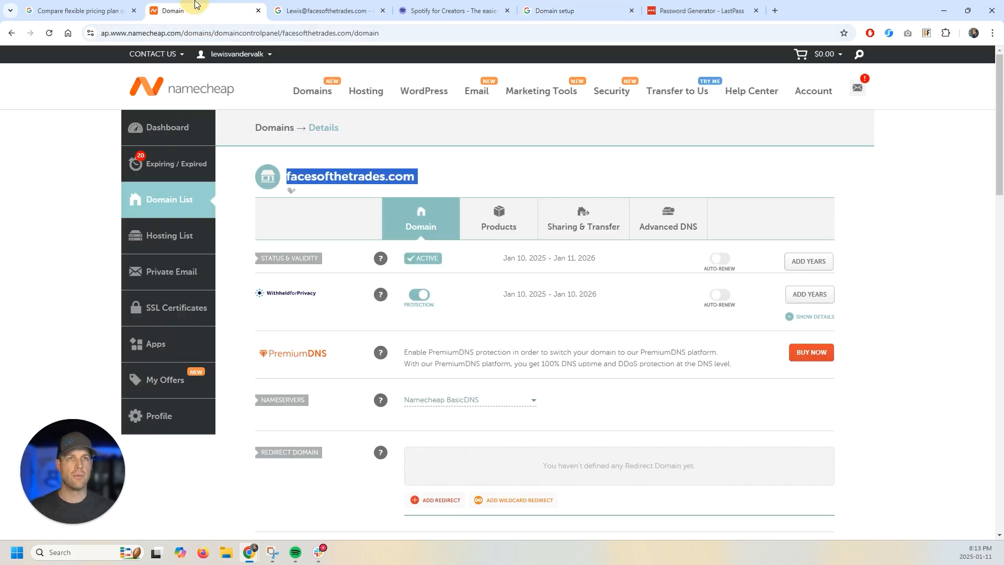
pyautogui.click(102, 362)
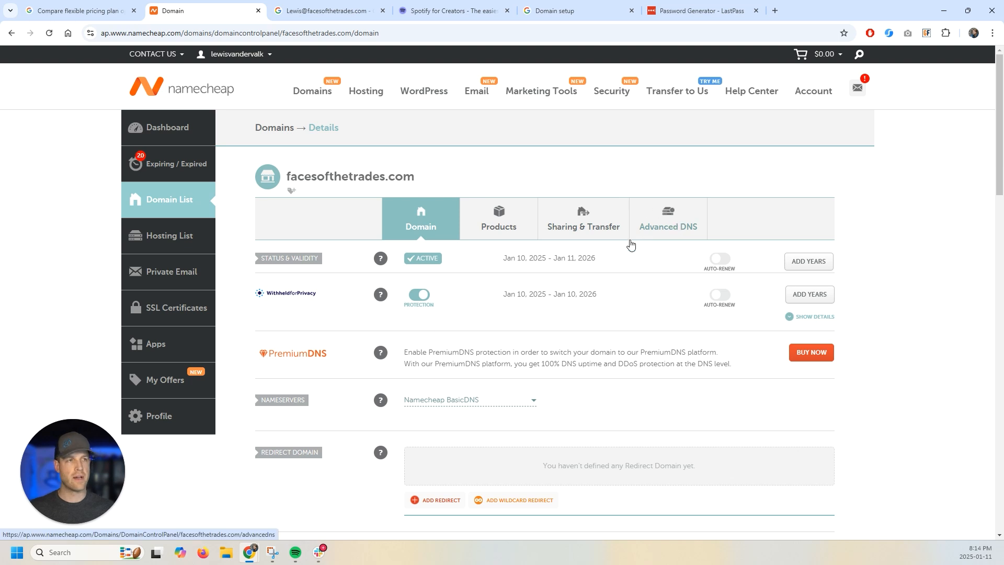
pyautogui.click(687, 241)
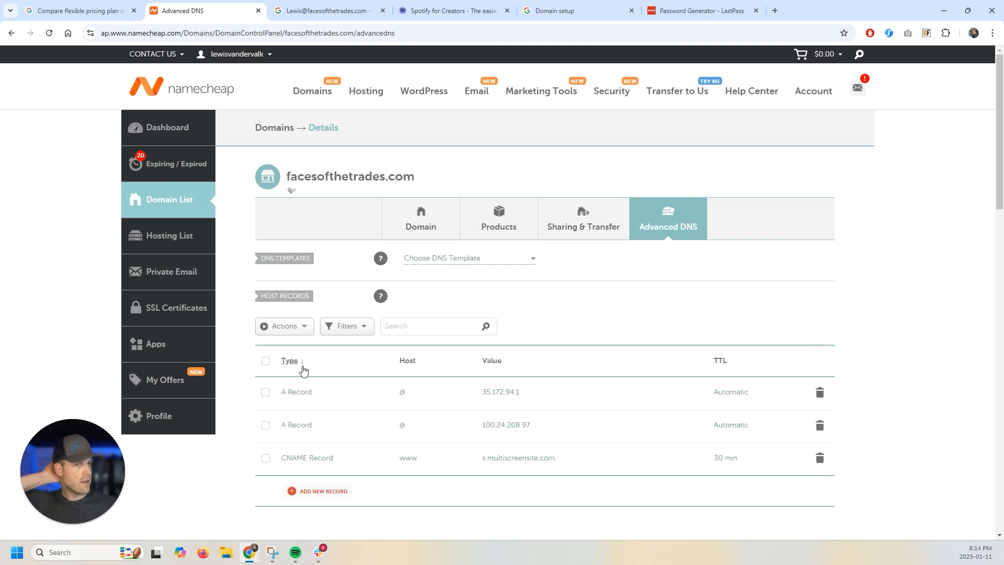
pyautogui.scroll(-1, 402, 387)
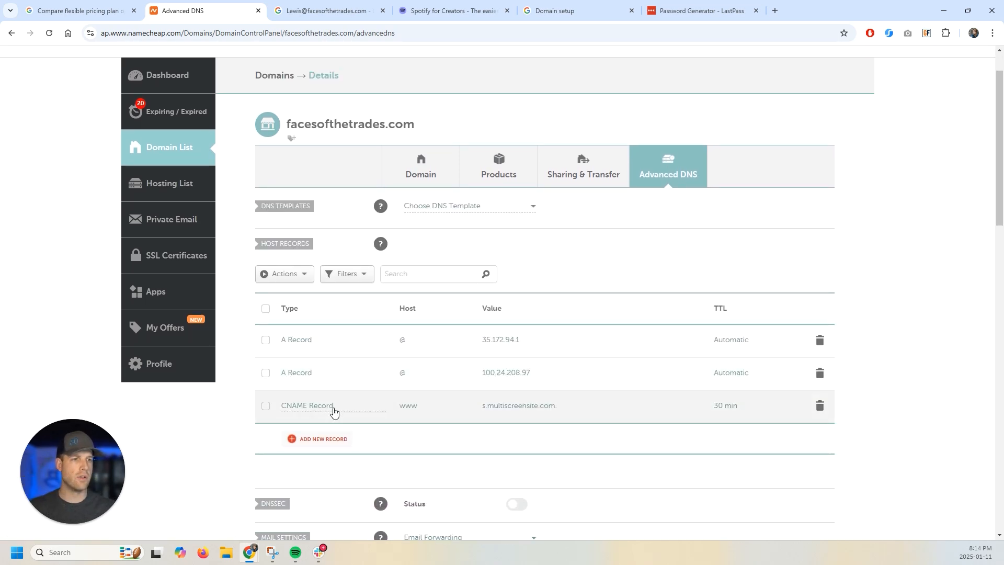
pyautogui.click(775, 10)
# - Load facesofthetrades.com in the new tab, then return to Namecheap's DNS records
pyautogui.write('facesofthe')
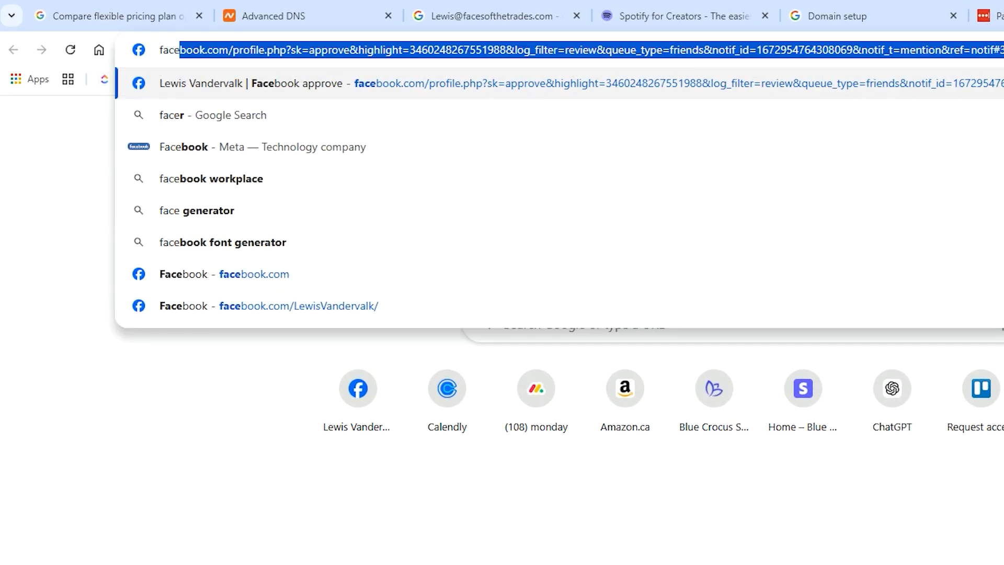
pyautogui.press('BackSpace')
pyautogui.write('softhetrades.com')
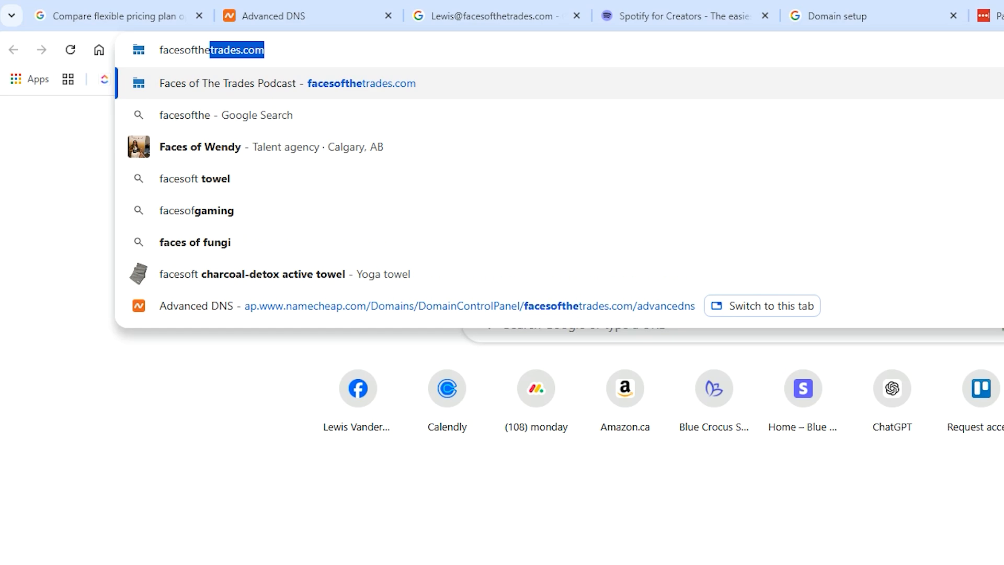
pyautogui.press('Return')
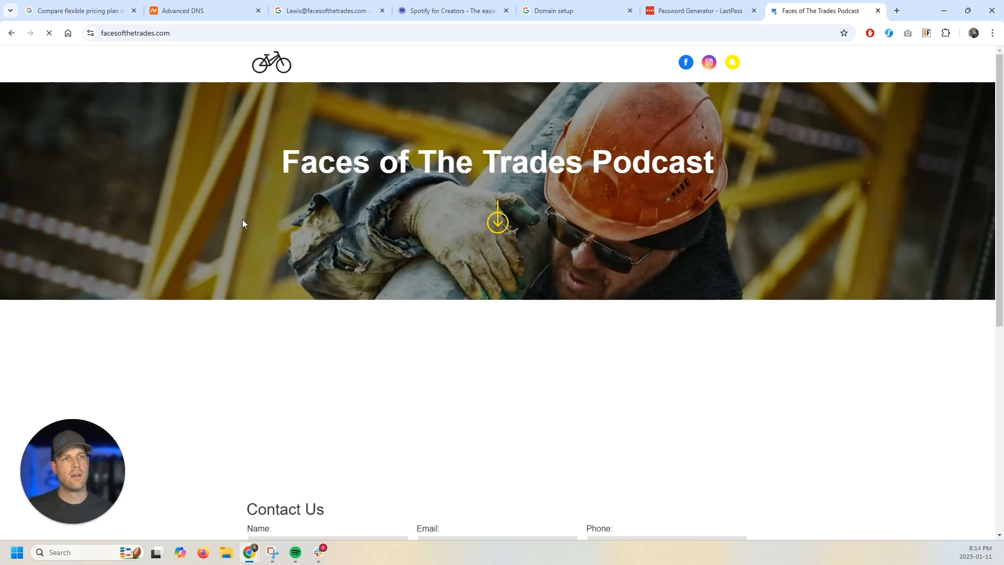
pyautogui.scroll(-7, 477, 350)
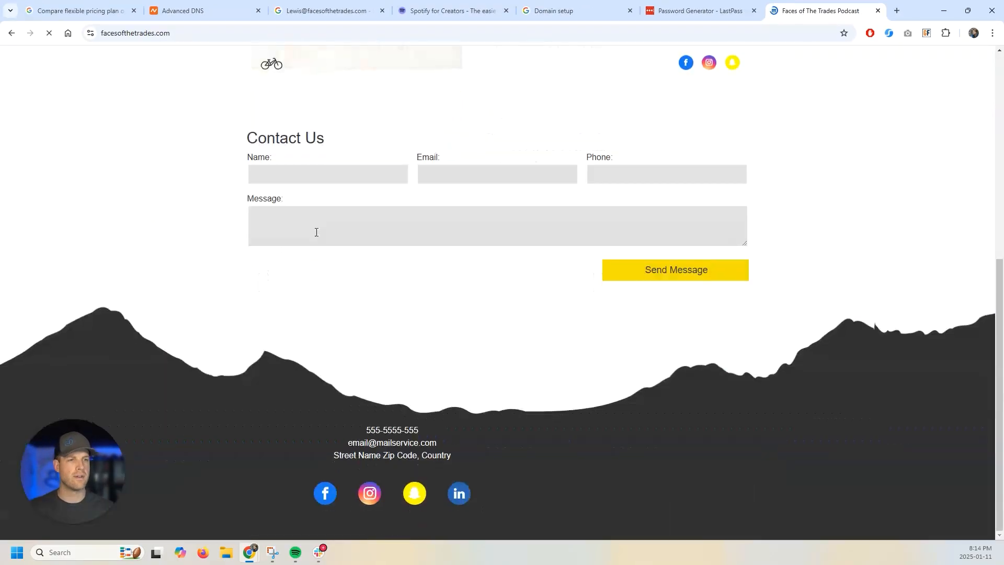
pyautogui.scroll(7, 486, 358)
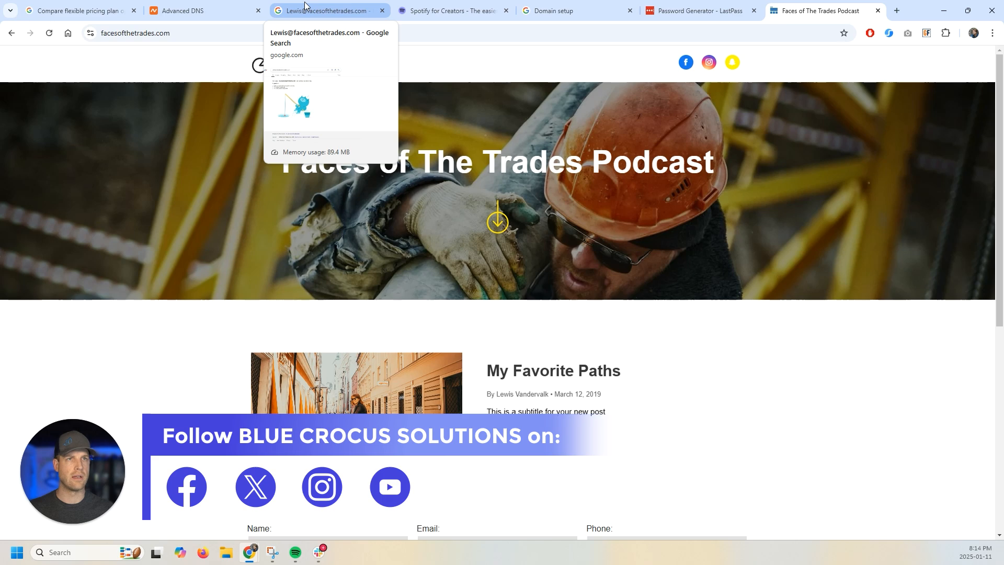
pyautogui.click(197, 6)
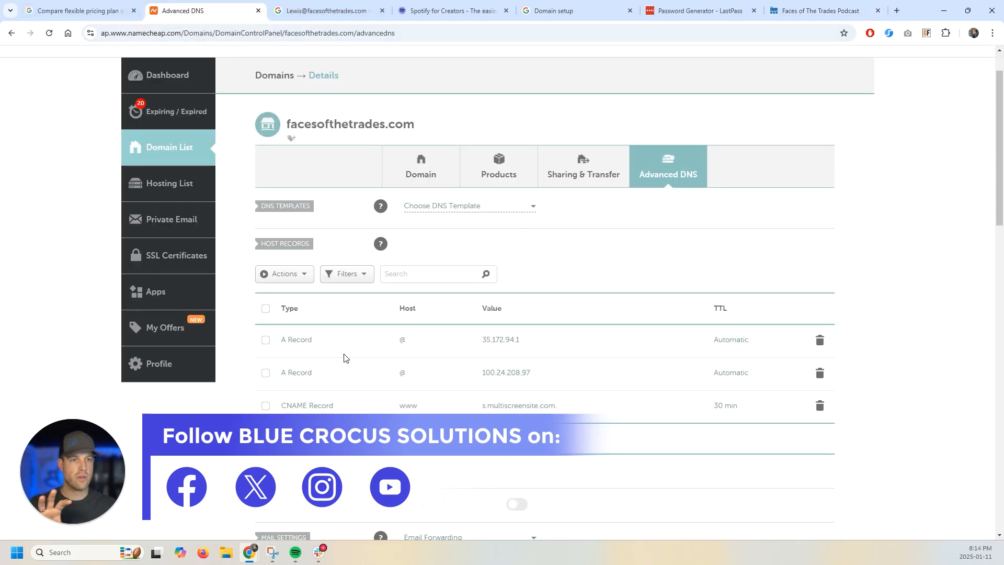
pyautogui.scroll(-2, 344, 358)
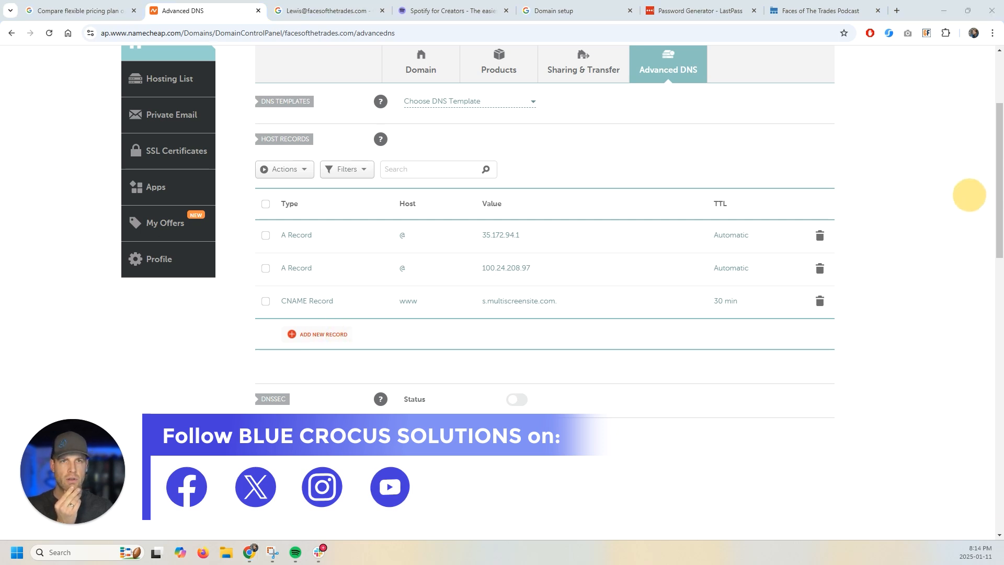
pyautogui.scroll(-5, 356, 339)
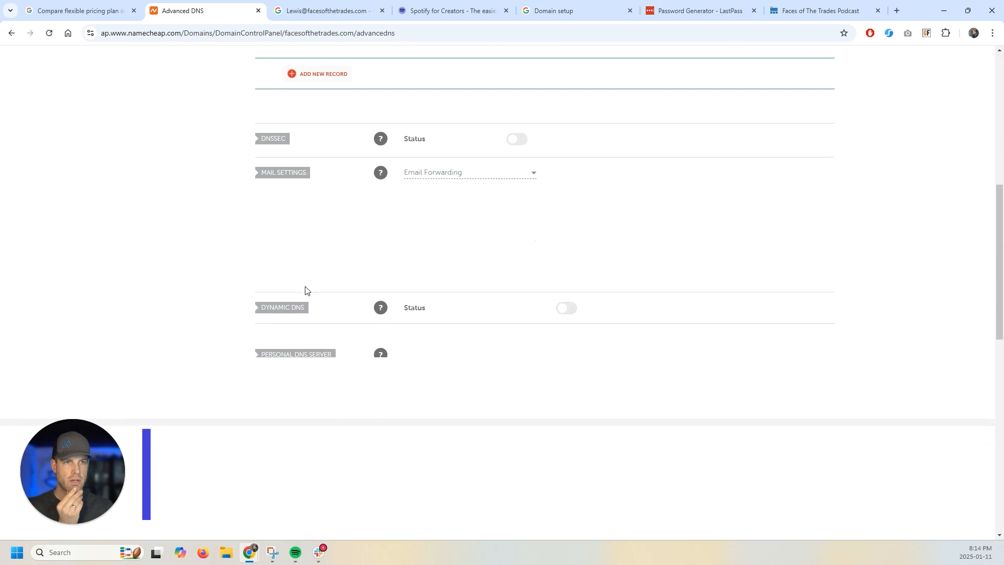
pyautogui.scroll(6, 305, 287)
pyautogui.click(49, 33)
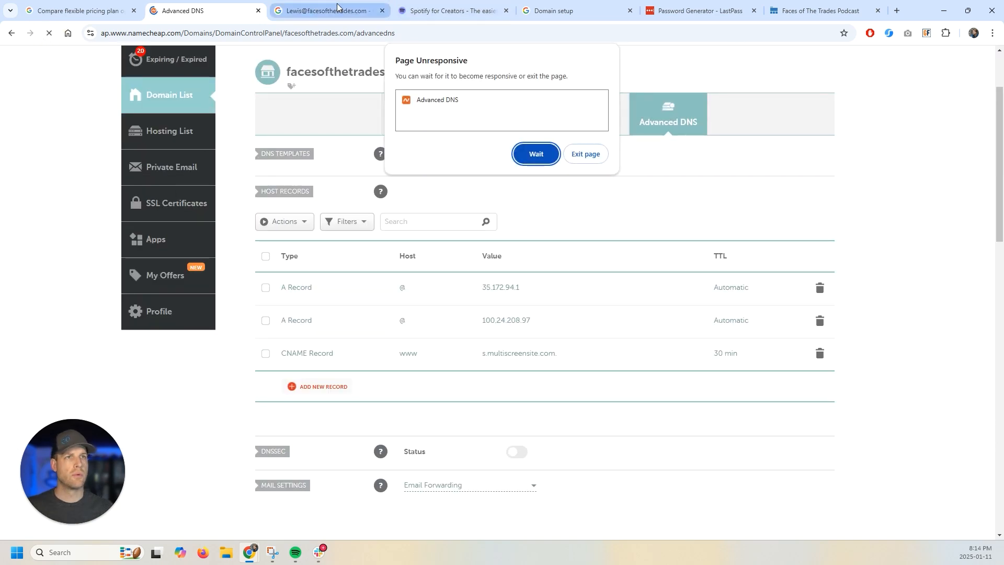
pyautogui.click(533, 156)
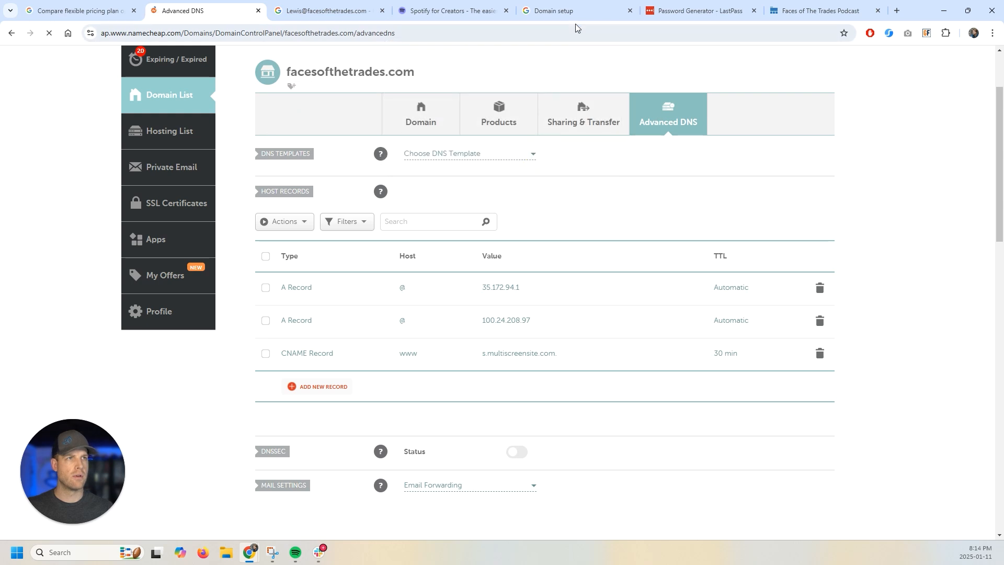
# - Copy the TXT verification value from Google's 'Add verification code' page
pyautogui.click(598, 6)
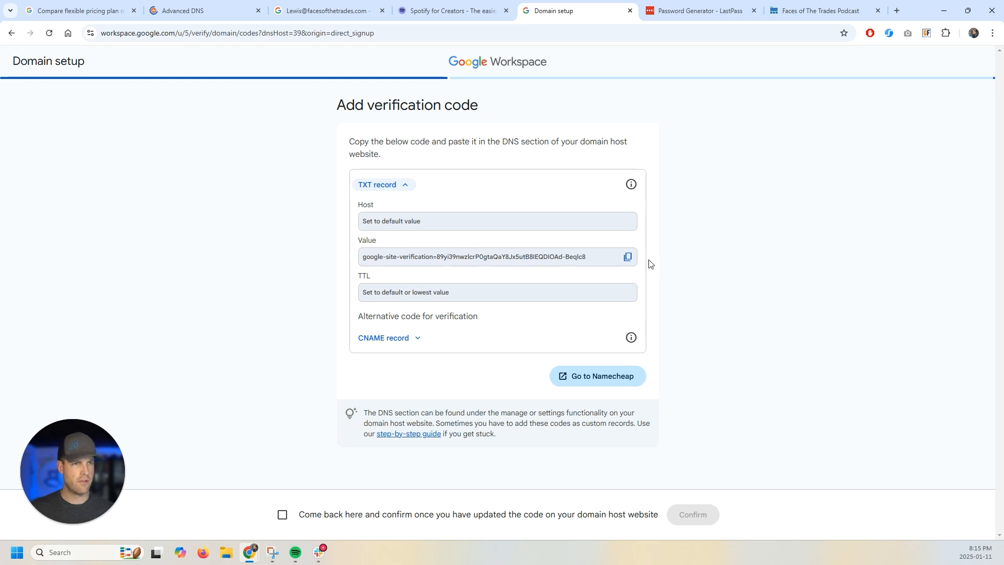
pyautogui.click(629, 262)
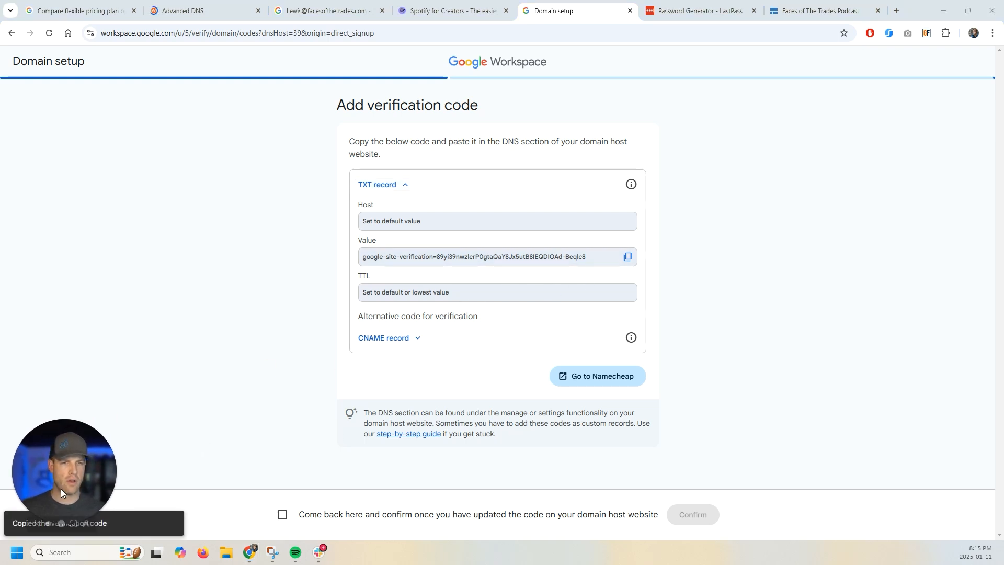
pyautogui.moveTo(64, 502); pyautogui.dragTo(56, 440)
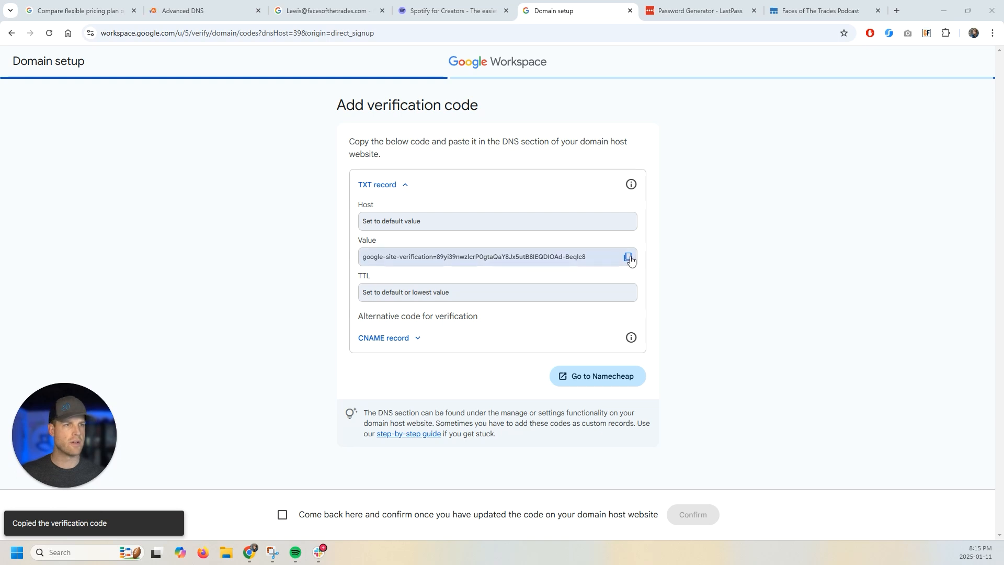
# - Add a new TXT Record in Namecheap and paste the verification code as its value
pyautogui.click(196, 5)
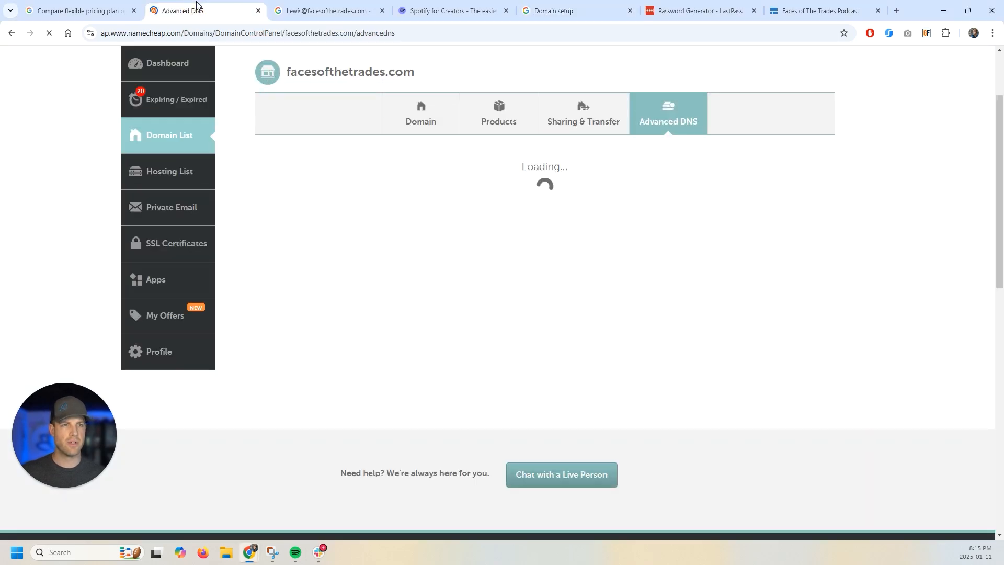
pyautogui.click(307, 387)
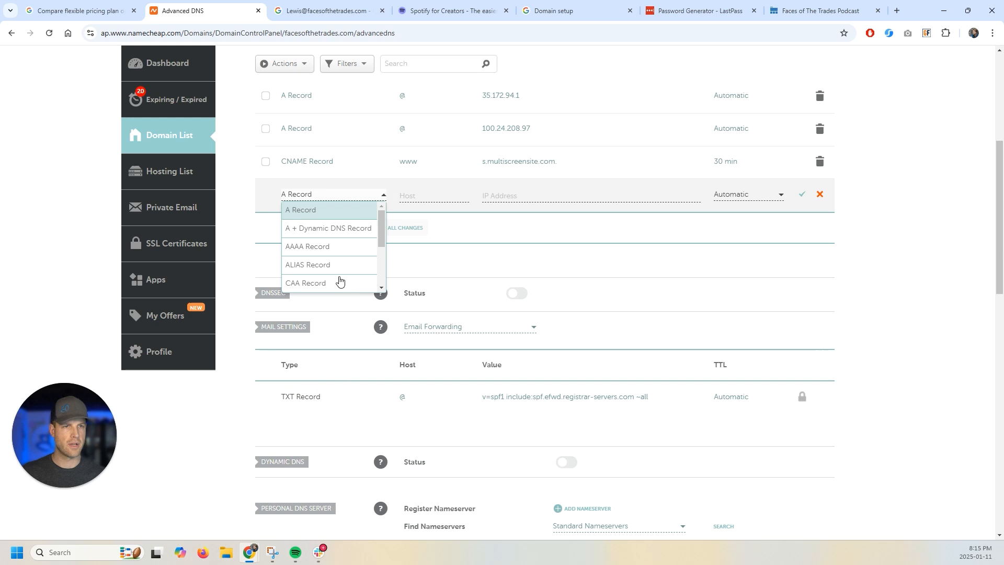
pyautogui.scroll(-2, 325, 227)
pyautogui.scroll(-1, 324, 226)
pyautogui.click(318, 262)
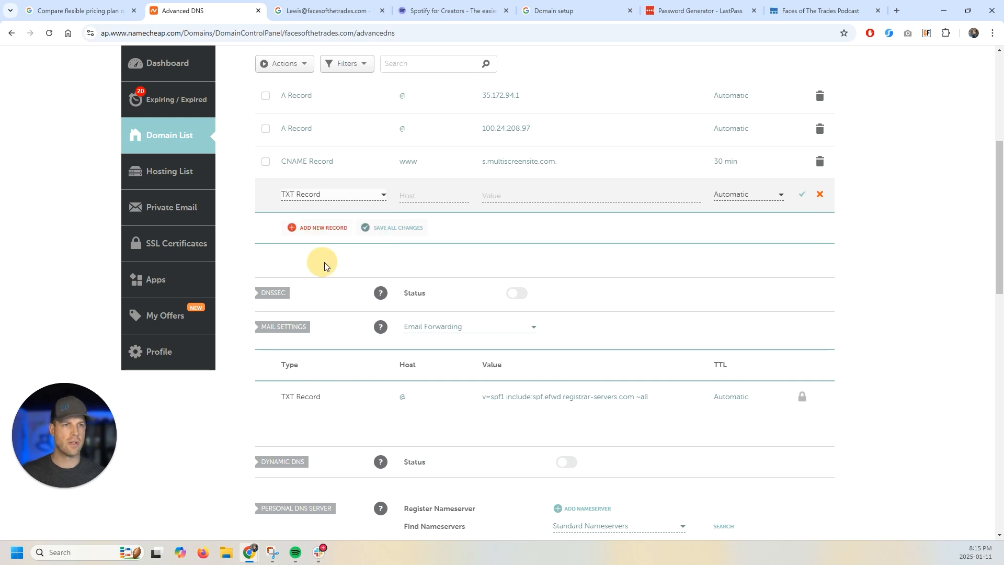
pyautogui.click(504, 196)
pyautogui.hotkey('ctrl', 'v')
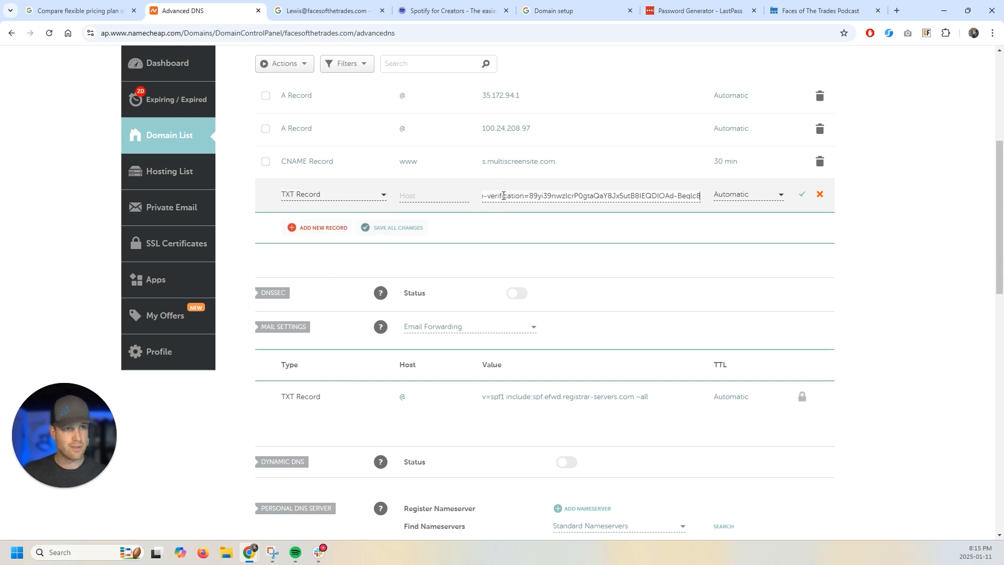
# - Set the TXT record's host to @, save it, and reload to confirm it persists
pyautogui.click(542, 9)
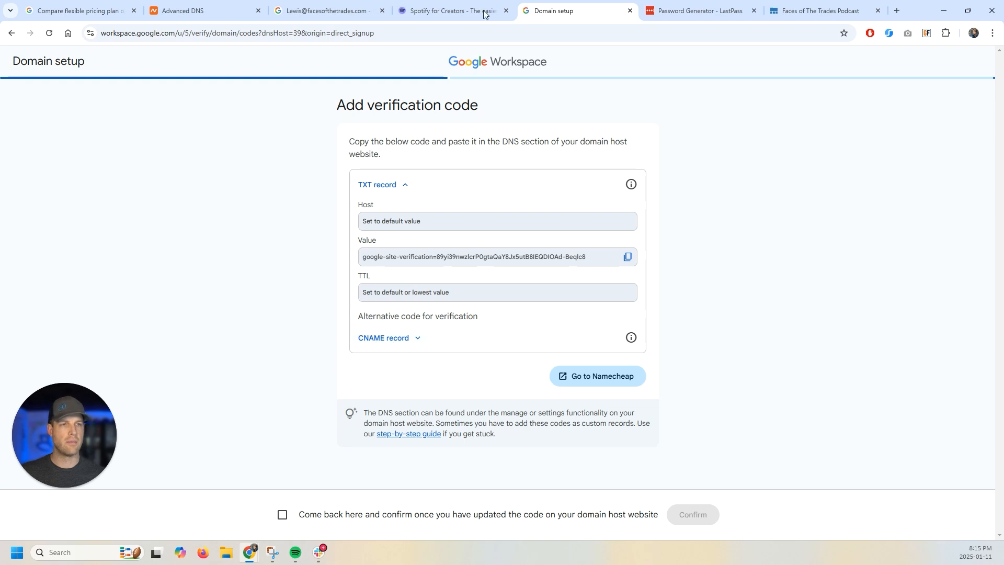
pyautogui.click(234, 10)
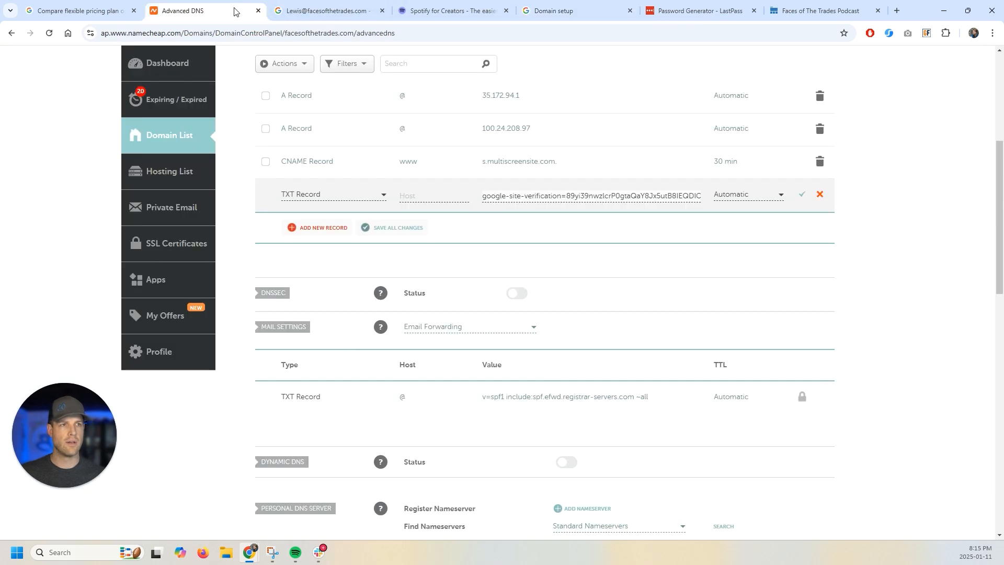
pyautogui.click(442, 200)
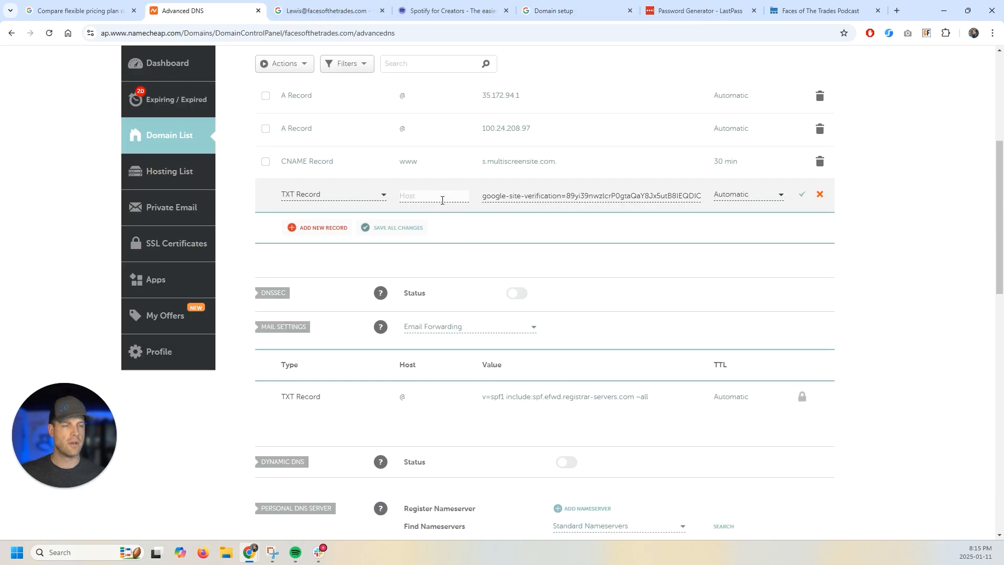
pyautogui.click(586, 12)
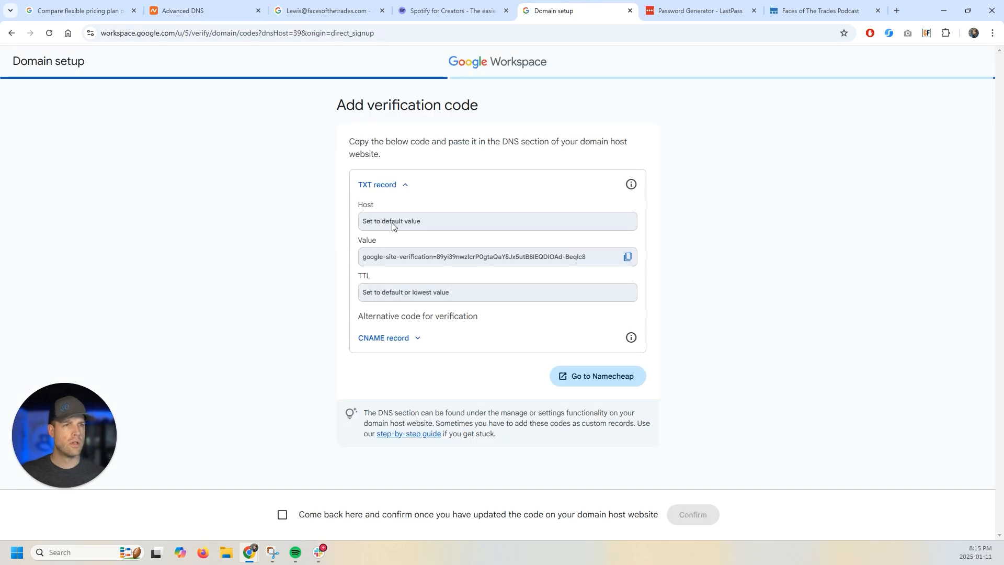
pyautogui.click(230, 13)
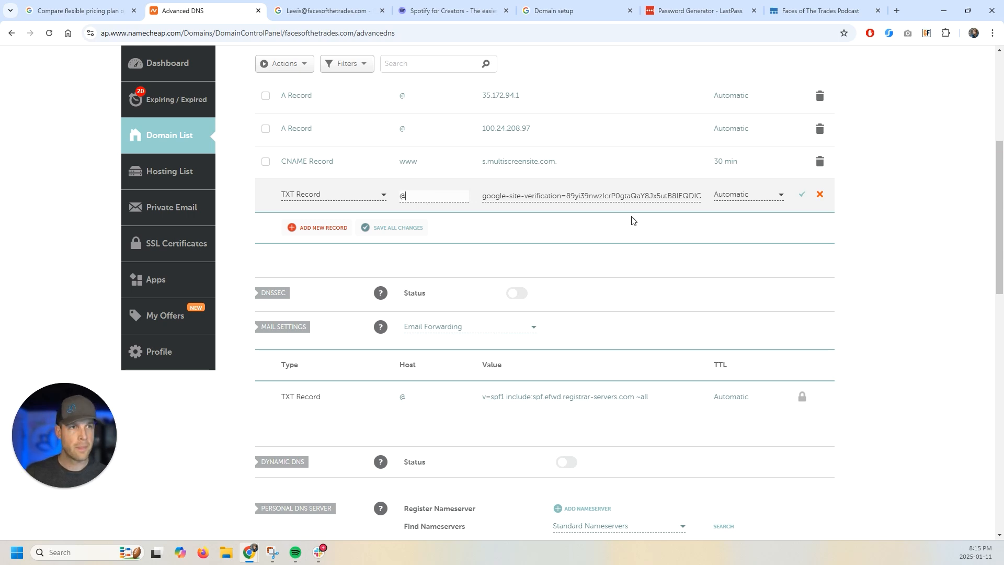
pyautogui.click(801, 194)
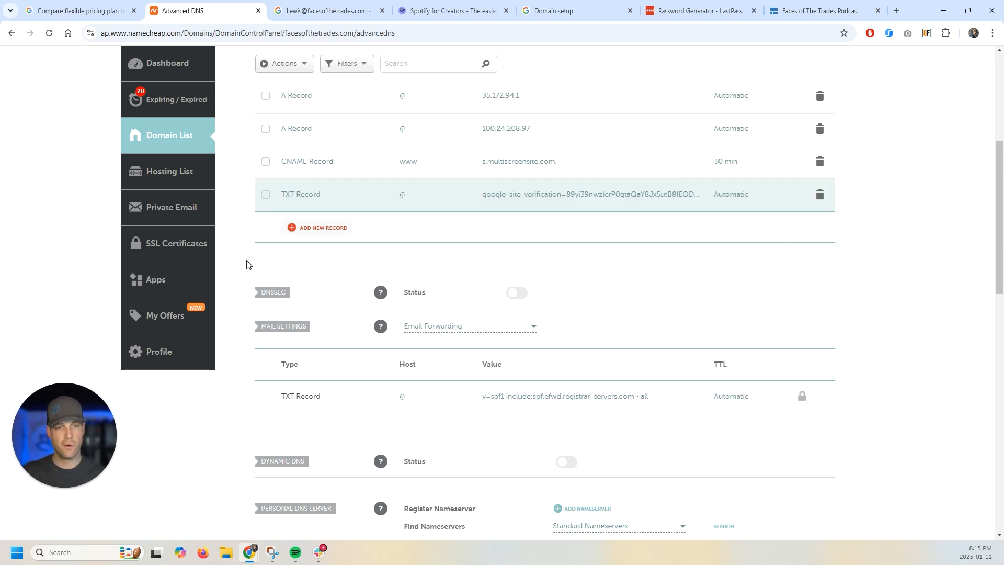
pyautogui.scroll(6, 165, 259)
pyautogui.click(50, 33)
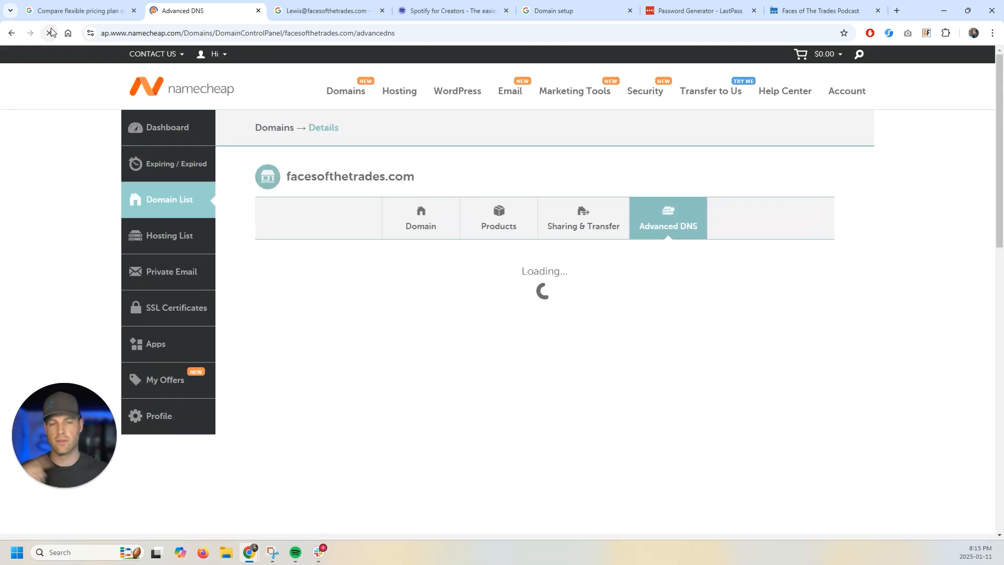
pyautogui.scroll(-1, 419, 275)
pyautogui.scroll(-3, 418, 275)
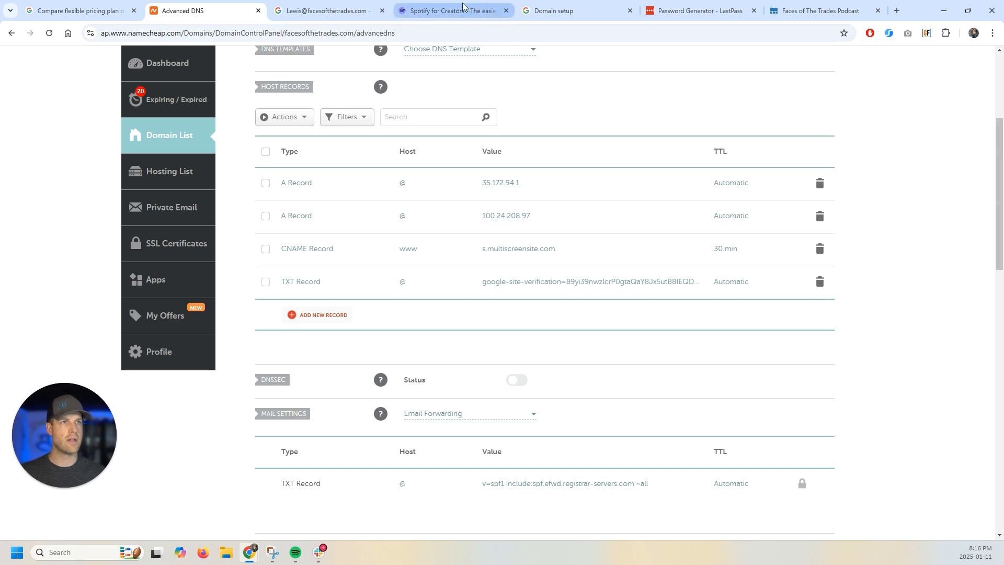
# - Confirm the TXT code was added at the host and submit facesofthetrades.com for verification
pyautogui.click(525, 10)
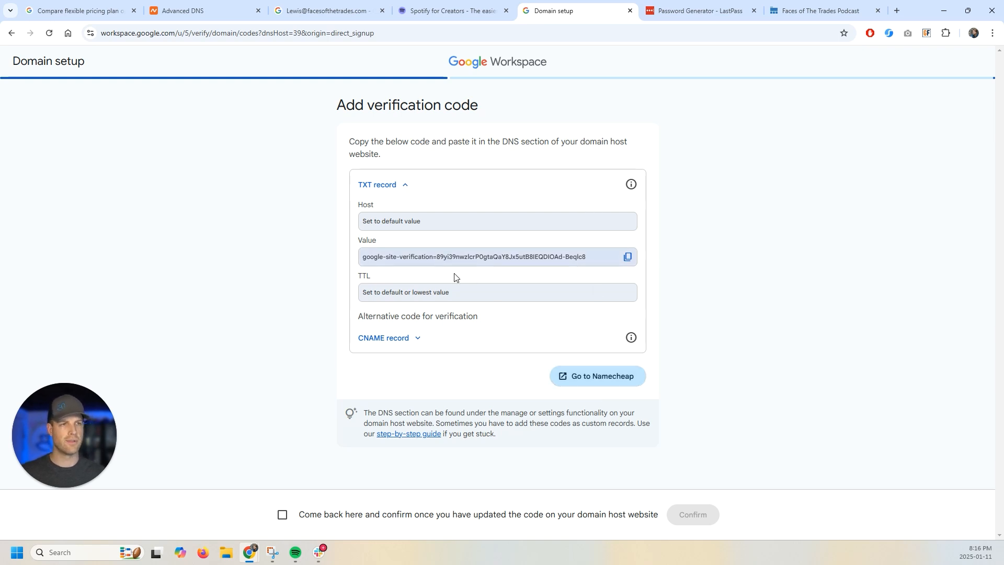
pyautogui.click(282, 514)
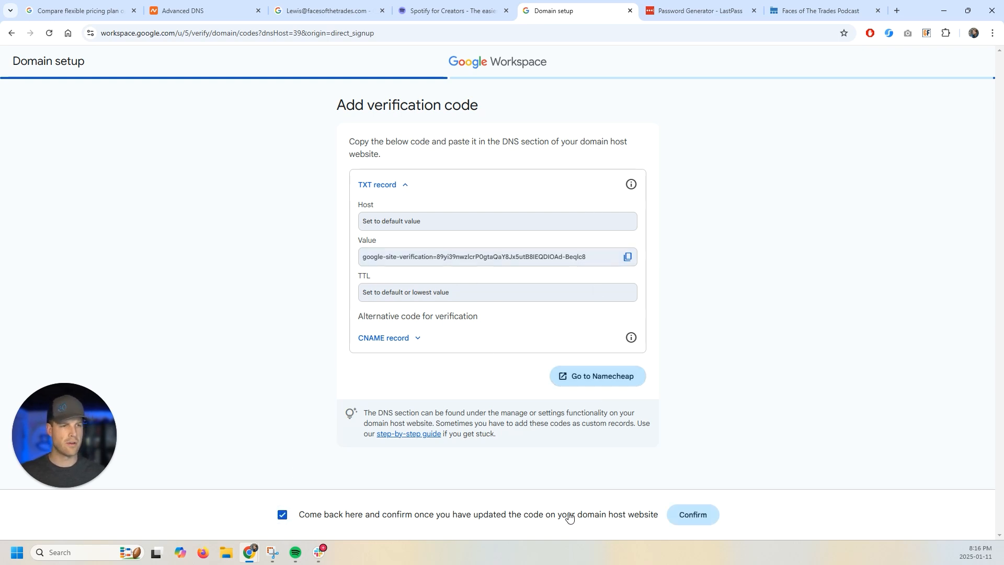
pyautogui.click(702, 515)
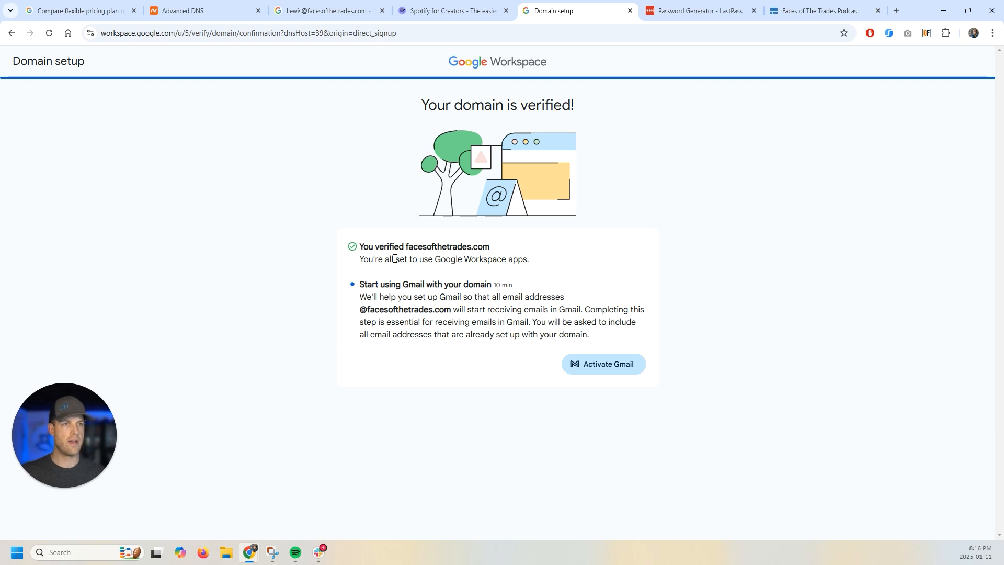
# - Activate Gmail for everyone, reaching the MX record page (priority 1, SMTP.GOOGLE.COM.)
pyautogui.click(606, 365)
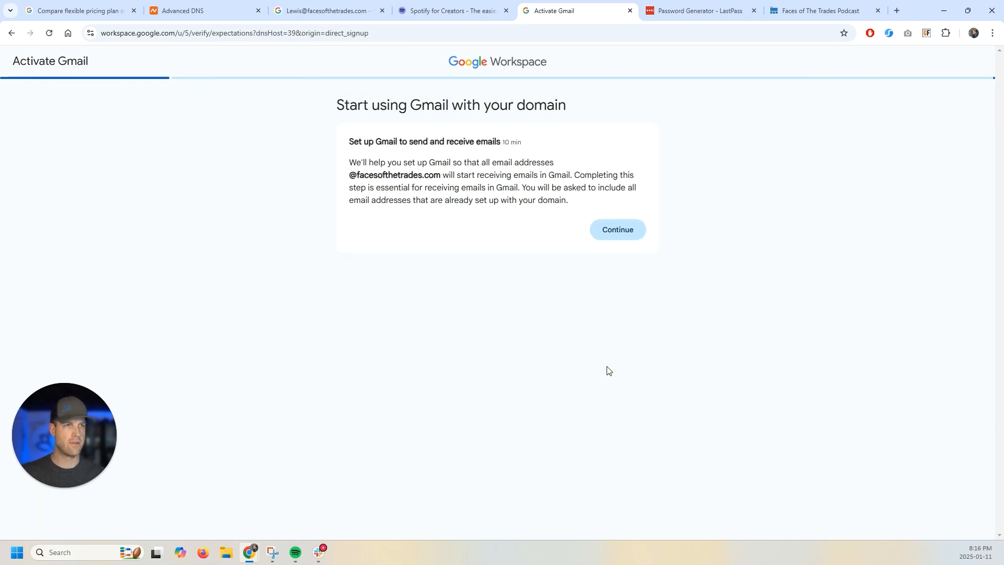
pyautogui.click(634, 228)
pyautogui.moveTo(349, 141); pyautogui.dragTo(504, 139)
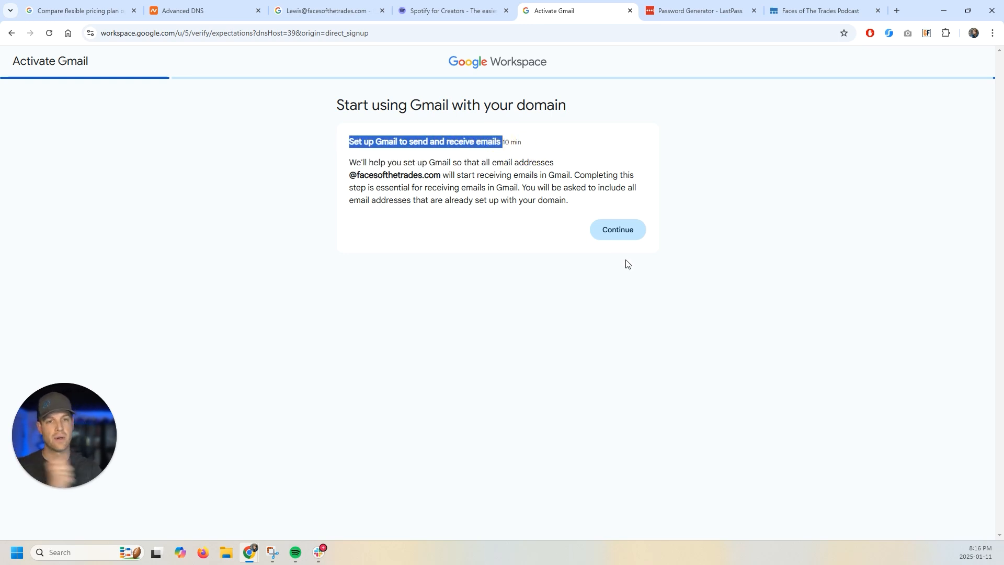
pyautogui.click(619, 235)
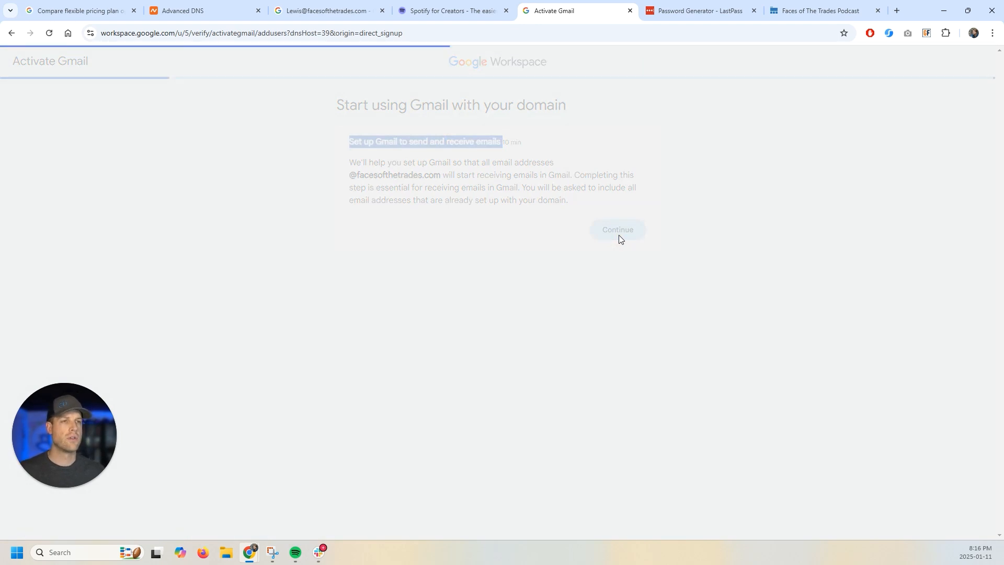
pyautogui.moveTo(336, 105); pyautogui.dragTo(463, 129)
pyautogui.click(324, 150)
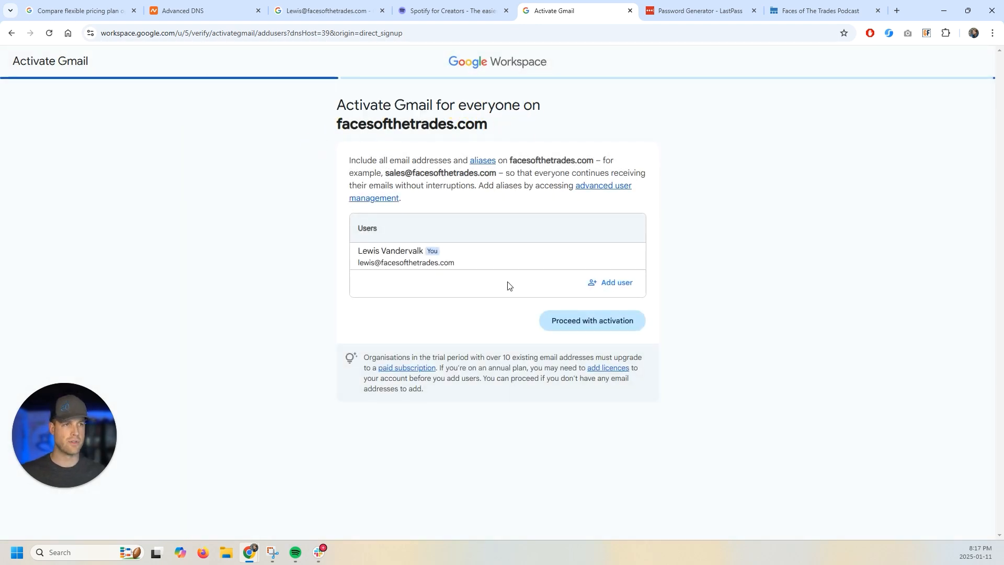
pyautogui.click(595, 327)
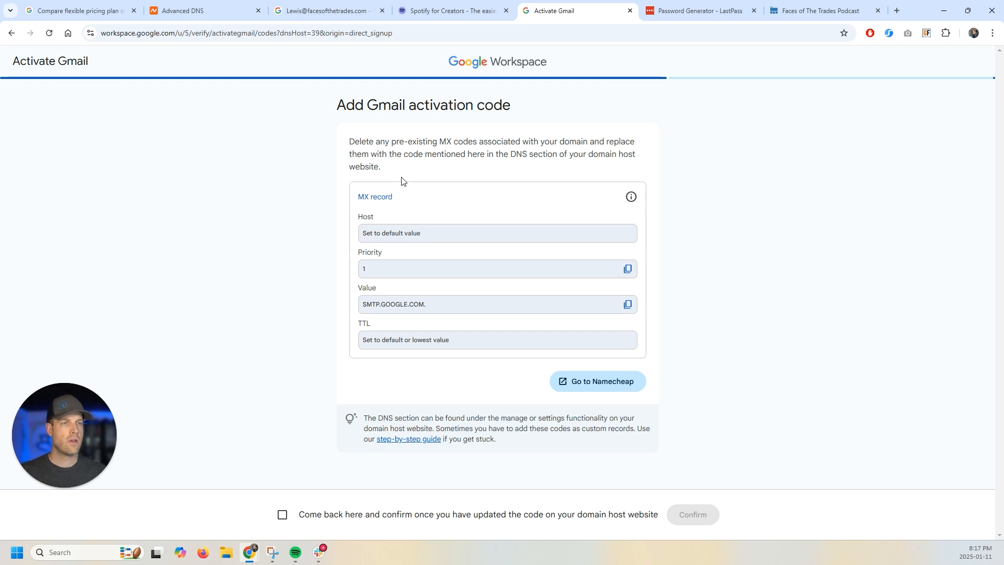
# - Change Namecheap's Mail Settings for facesofthetrades.com from Email Forwarding to Gmail
pyautogui.click(211, 3)
pyautogui.scroll(-3, 303, 329)
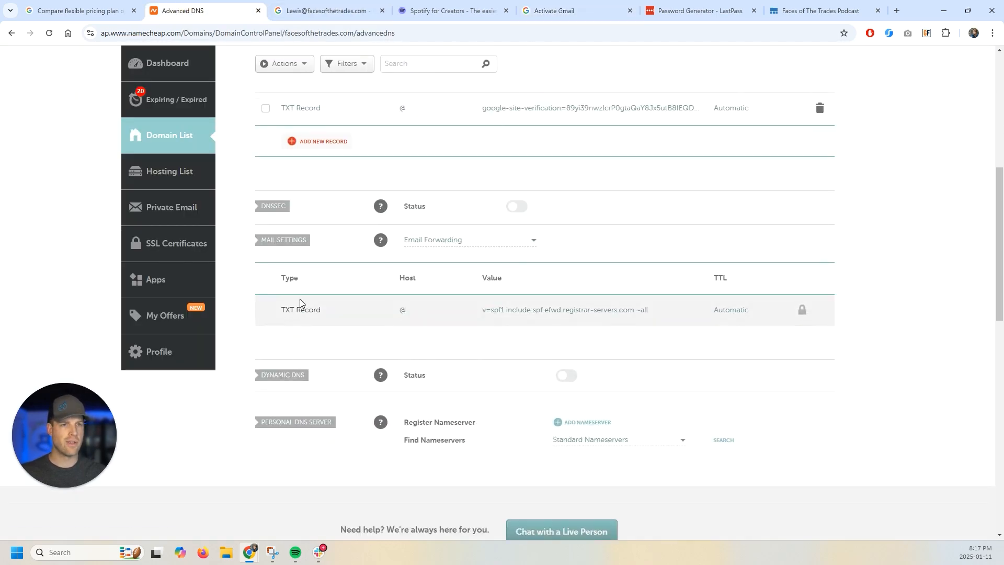
pyautogui.scroll(-1, 299, 302)
pyautogui.click(516, 190)
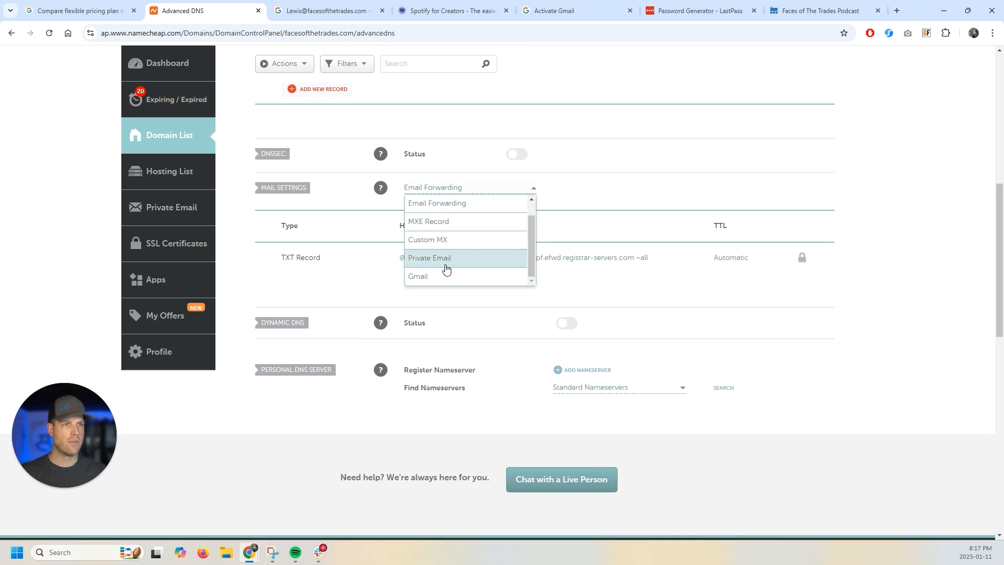
pyautogui.click(445, 277)
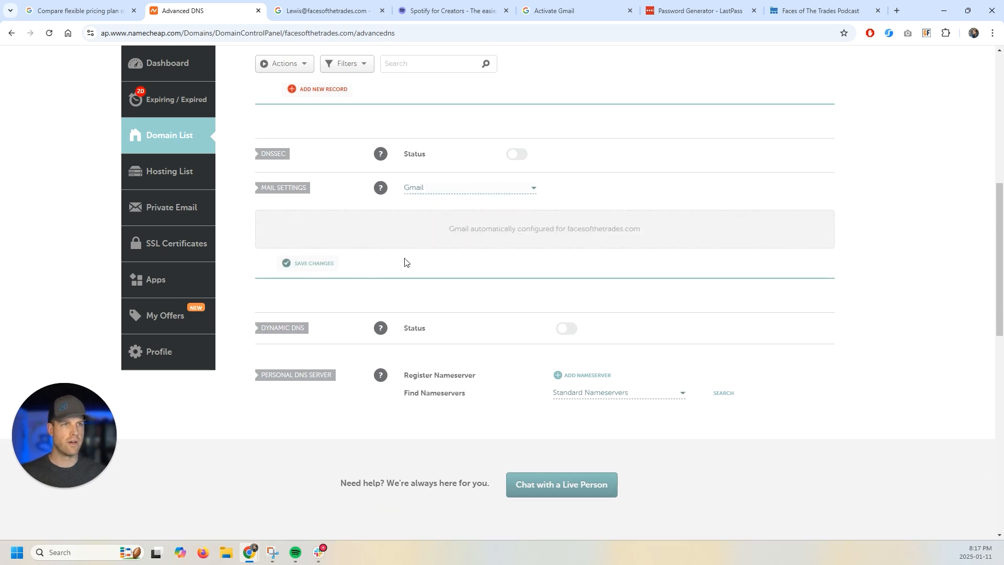
# - Tick the Workspace acknowledgement that the MX code was updated, then return to Namecheap
pyautogui.click(554, 10)
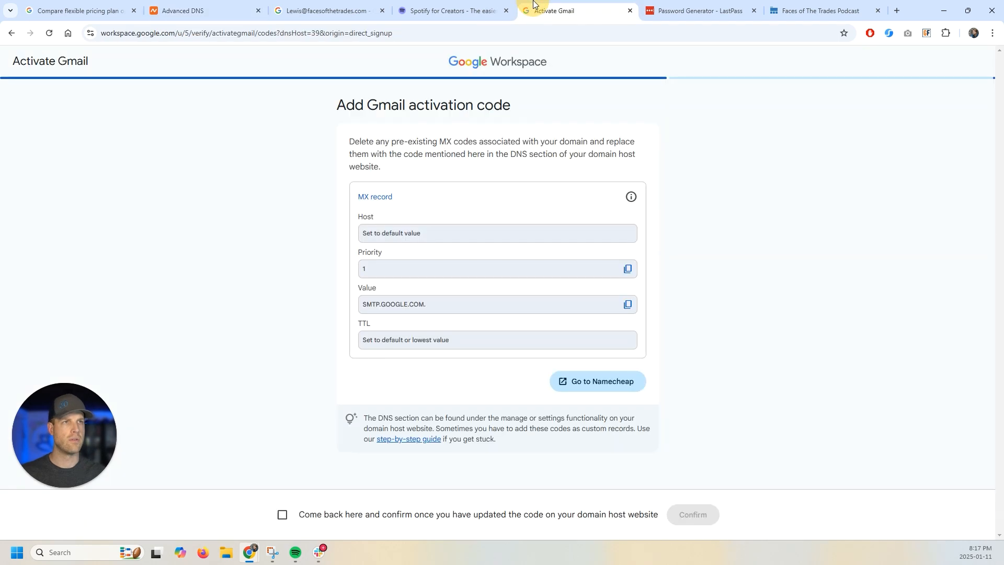
pyautogui.click(282, 515)
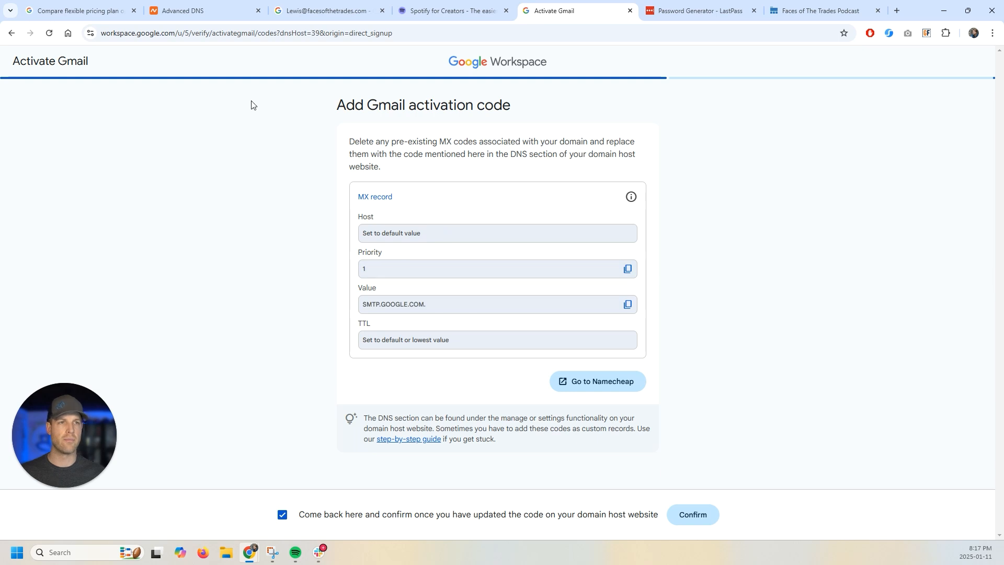
pyautogui.click(204, 10)
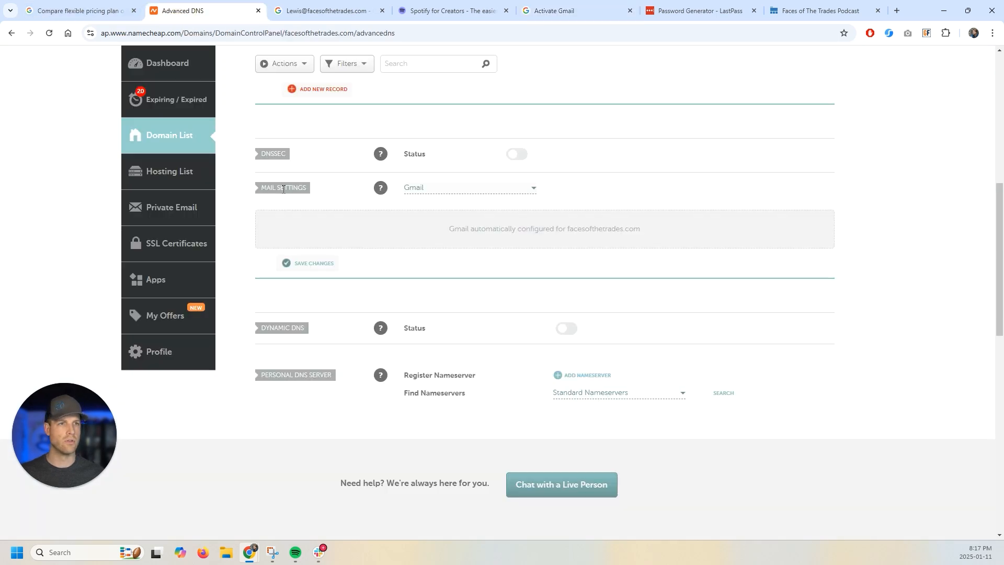
# - Switch Mail Settings to No Email Service and save, with a new host row left unchanged
pyautogui.click(437, 190)
pyautogui.scroll(1, 453, 205)
pyautogui.click(418, 202)
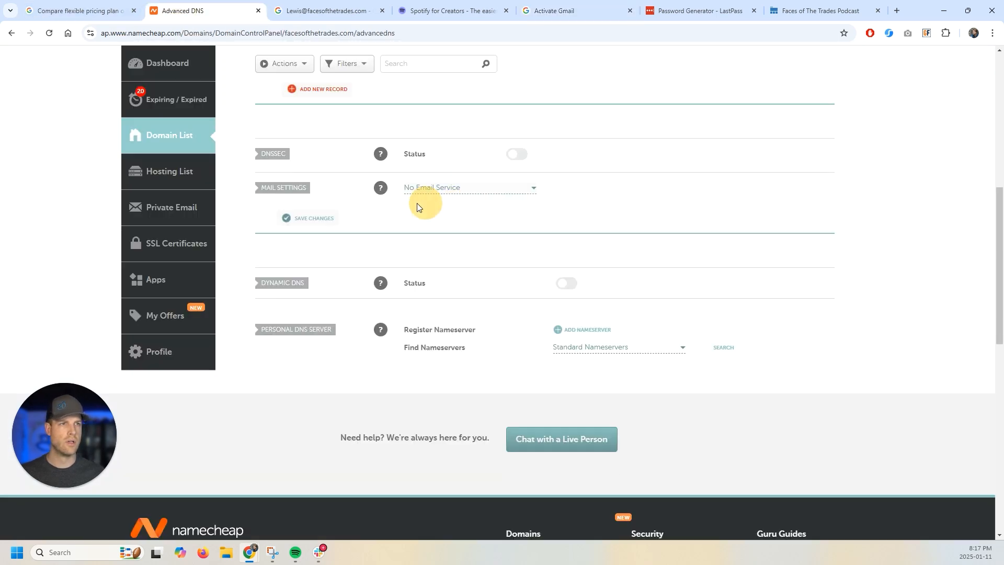
pyautogui.click(306, 219)
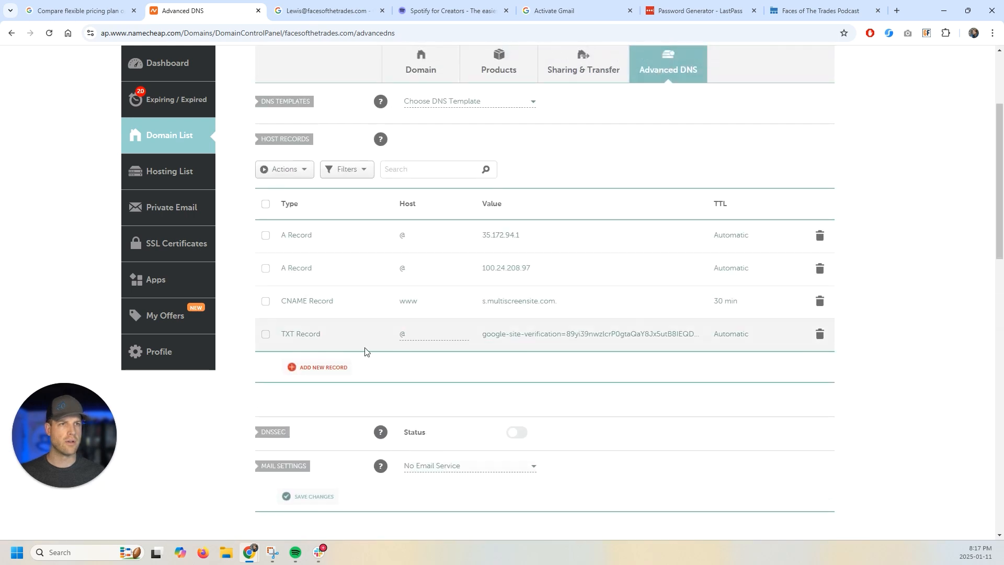
pyautogui.click(323, 365)
pyautogui.scroll(-4, 325, 258)
pyautogui.scroll(2, 337, 258)
pyautogui.scroll(3, 340, 251)
pyautogui.scroll(-3, 337, 252)
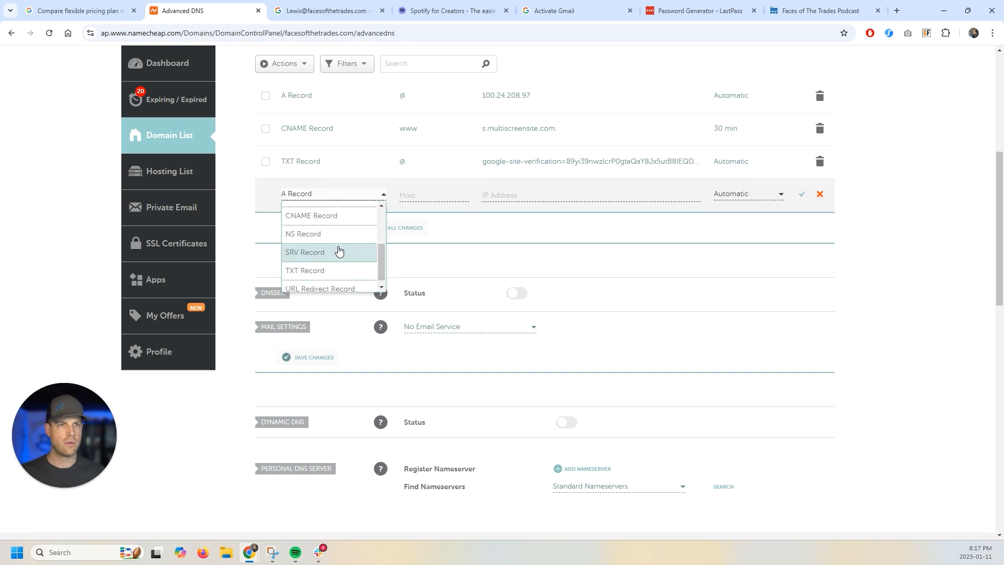
pyautogui.scroll(3, 336, 258)
pyautogui.scroll(-2, 332, 272)
pyautogui.click(259, 419)
pyautogui.click(328, 360)
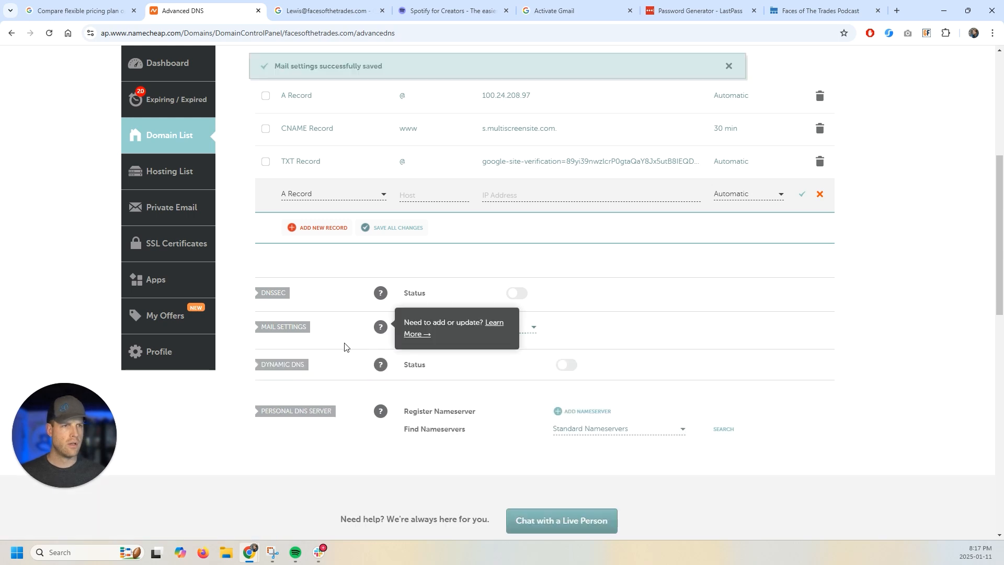
# - Discard the unfinished new host record rows, leaving the type as A Record
pyautogui.click(371, 194)
pyautogui.scroll(-2, 346, 246)
pyautogui.scroll(-2, 348, 251)
pyautogui.scroll(1, 336, 327)
pyautogui.click(887, 194)
pyautogui.click(821, 144)
pyautogui.click(314, 142)
pyautogui.scroll(1, 314, 141)
pyautogui.scroll(-3, 332, 264)
pyautogui.scroll(-1, 331, 259)
pyautogui.scroll(3, 333, 254)
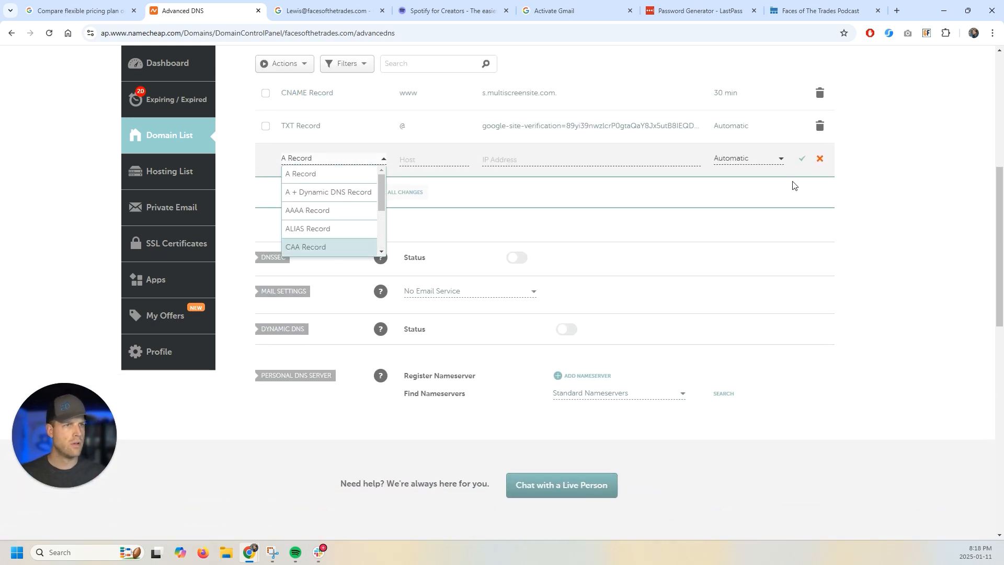
pyautogui.click(821, 159)
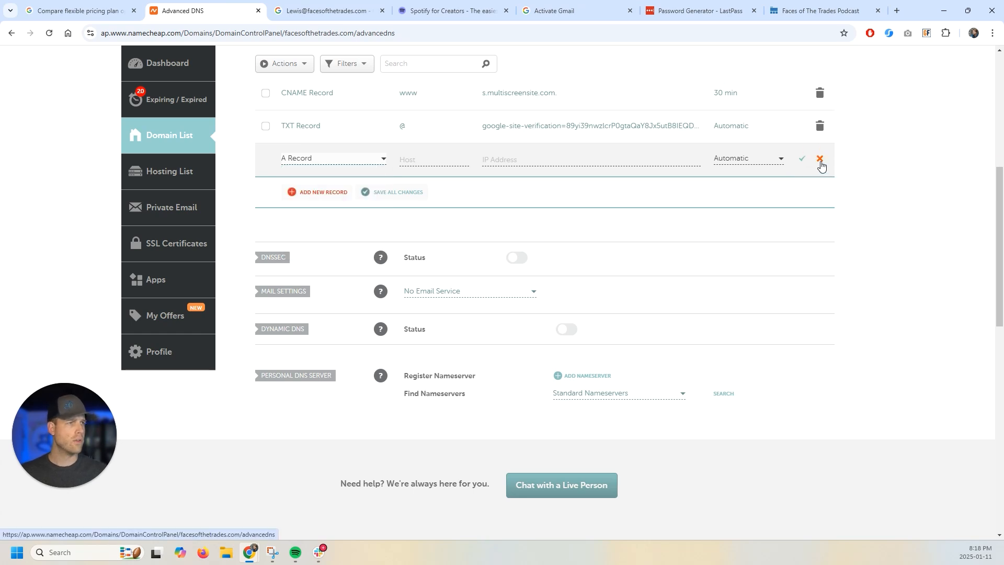
pyautogui.click(820, 162)
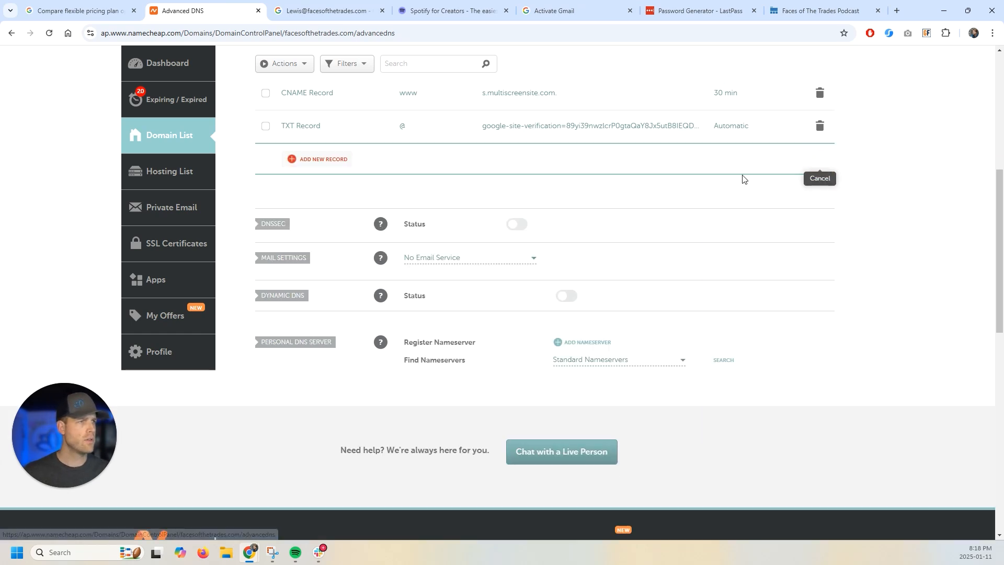
# - Set Mail Settings to Gmail so mail is auto-configured and saved
pyautogui.click(452, 261)
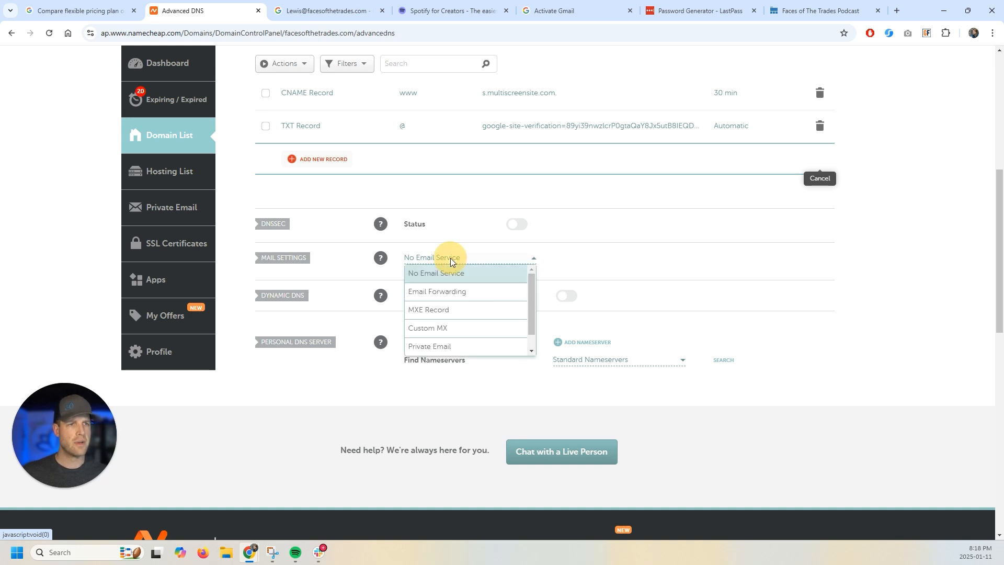
pyautogui.scroll(-1, 456, 328)
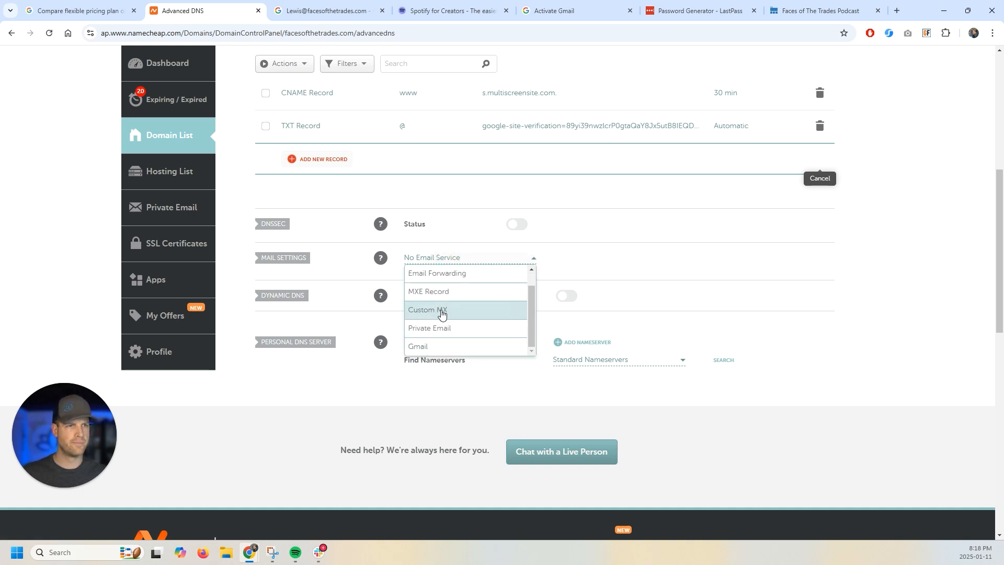
pyautogui.click(434, 346)
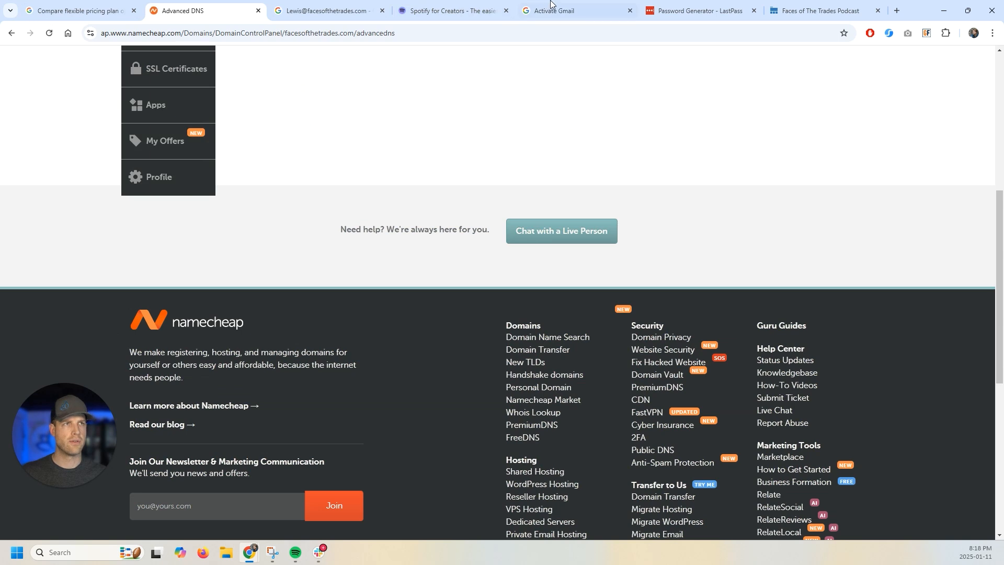
pyautogui.click(558, 7)
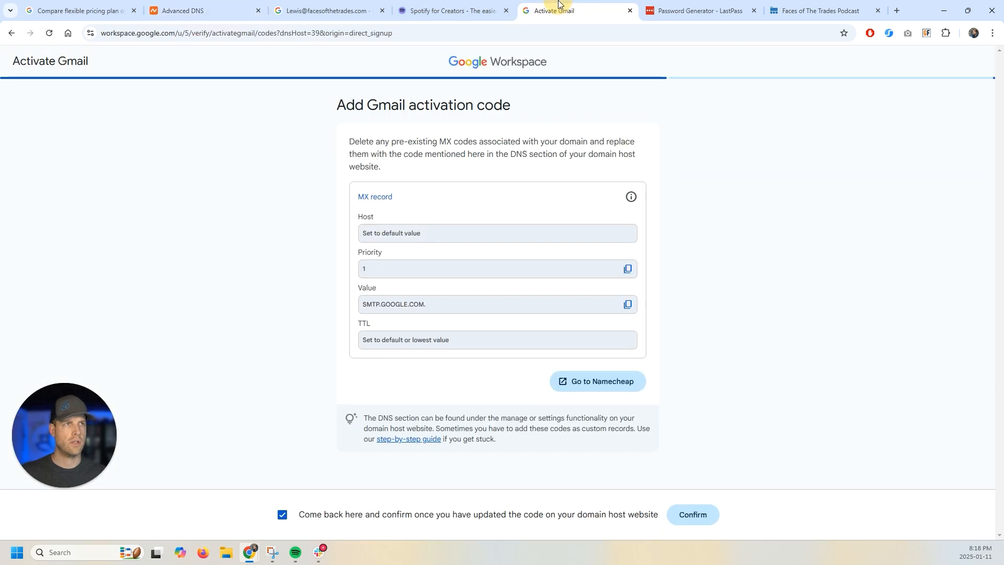
pyautogui.click(230, 5)
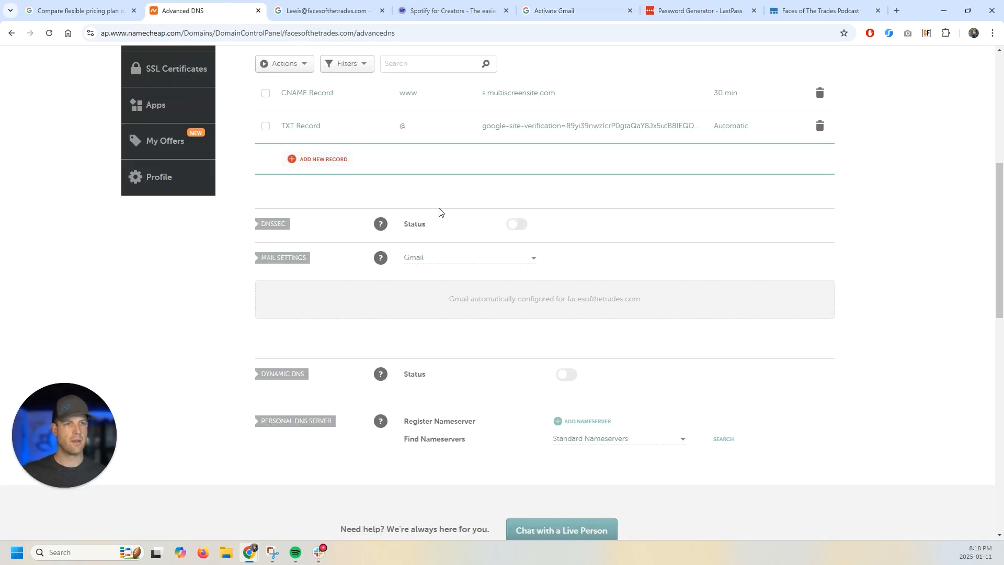
pyautogui.click(561, 9)
pyautogui.click(683, 517)
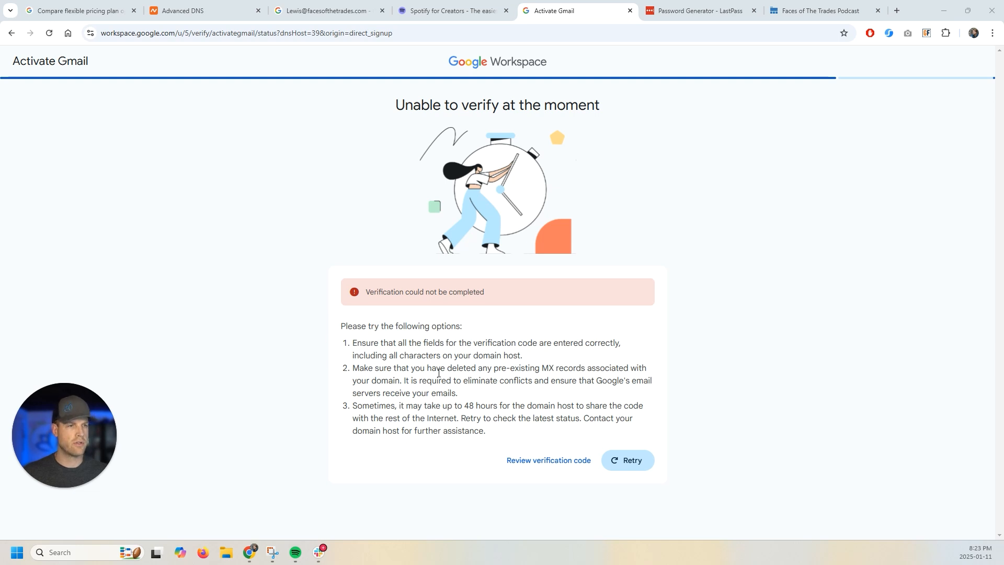
pyautogui.click(546, 467)
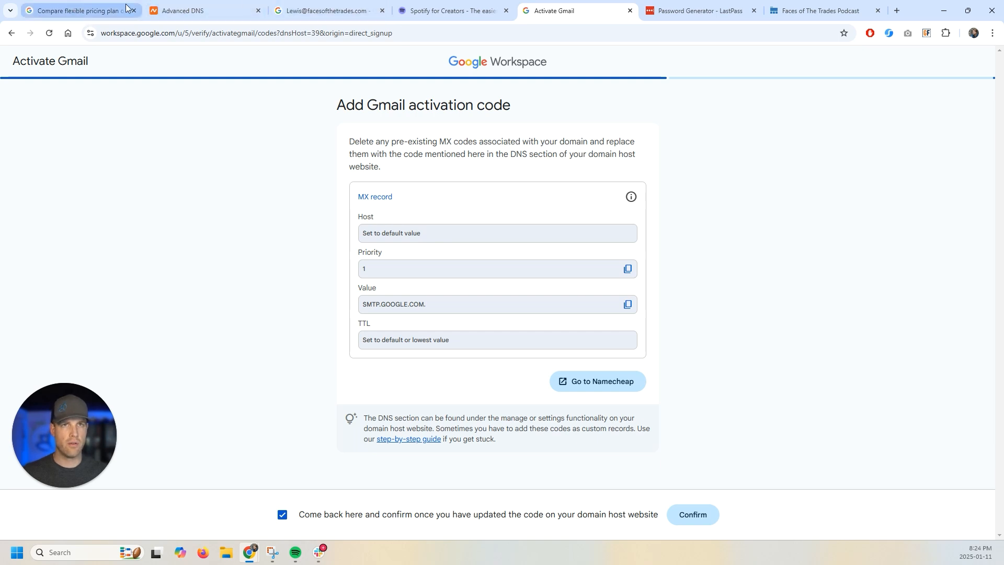
# - Switch the domain's Mail Settings to Custom MX and paste SMTP.GOOGLE.COM. as the mail server
pyautogui.click(207, 6)
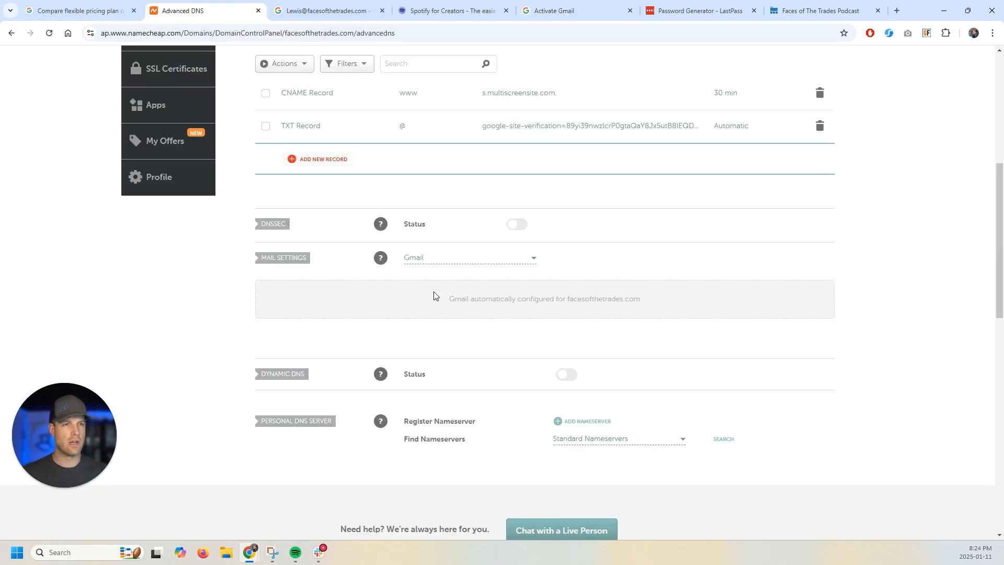
pyautogui.click(448, 266)
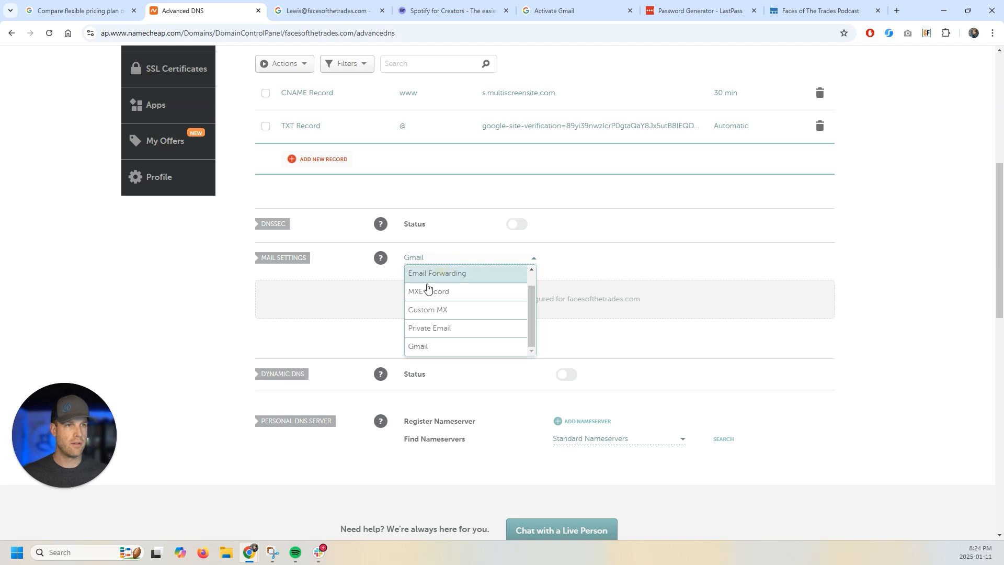
pyautogui.click(443, 312)
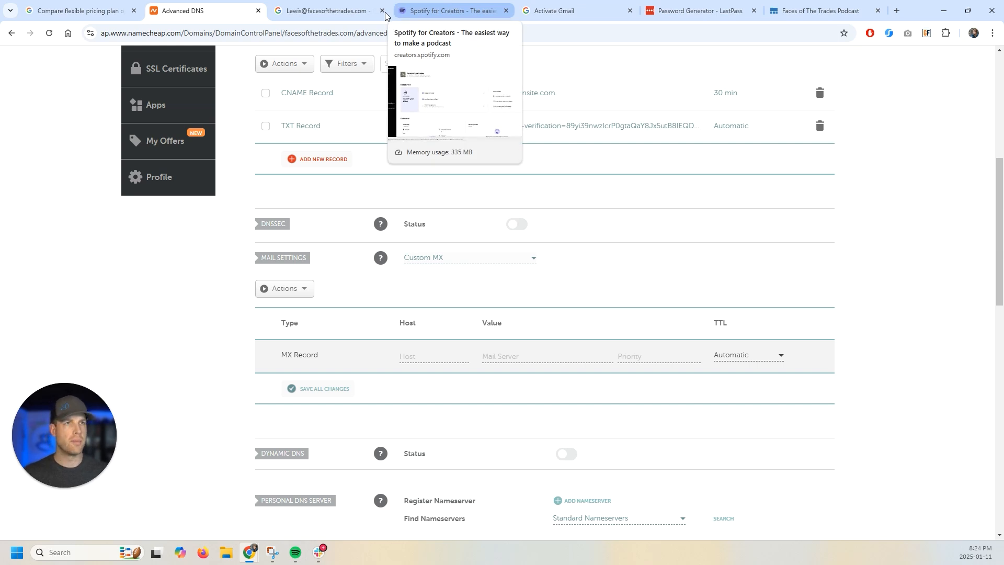
pyautogui.click(551, 12)
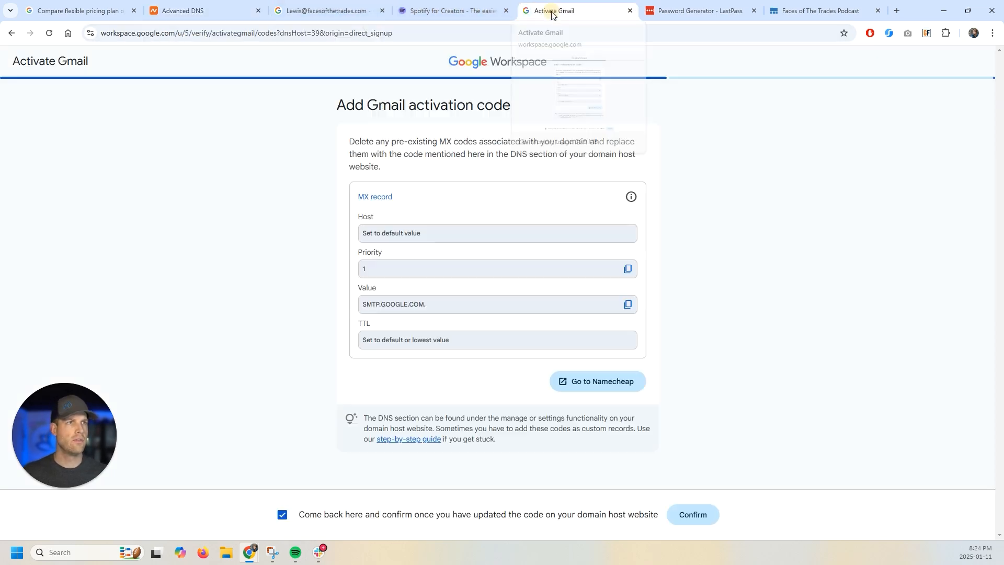
pyautogui.click(628, 306)
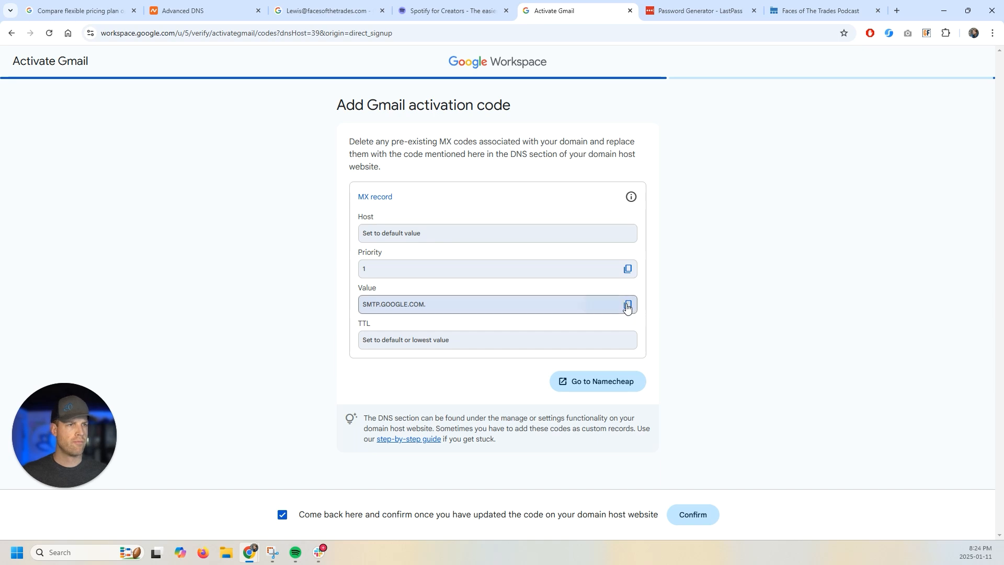
pyautogui.click(196, 10)
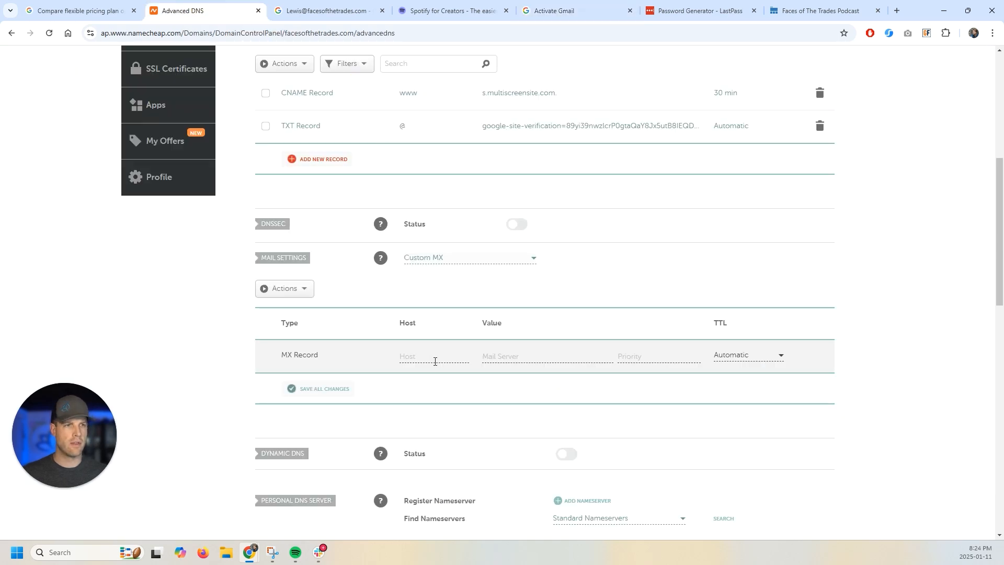
pyautogui.click(527, 356)
pyautogui.hotkey('ctrl', 'v')
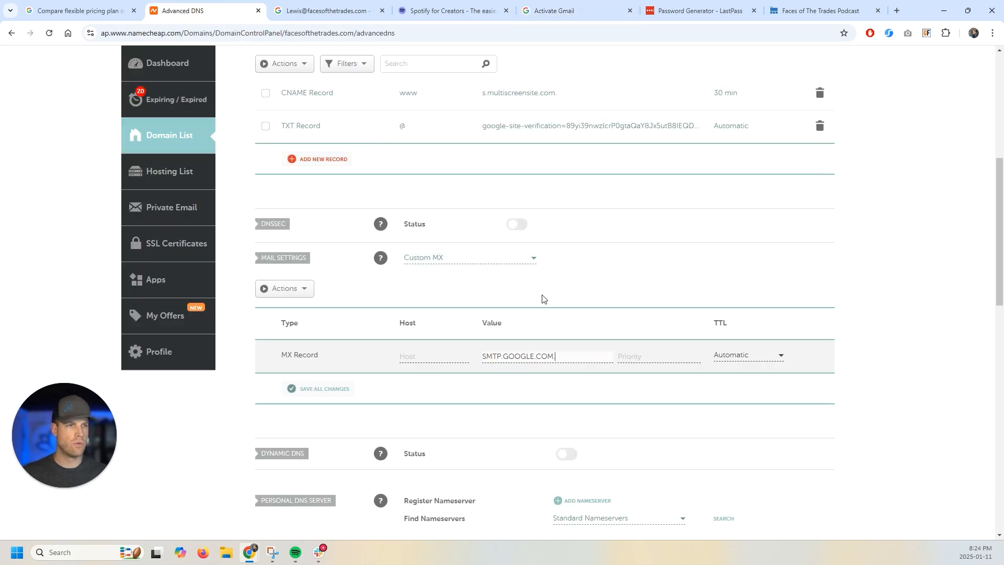
# - Give the MX record host @ and priority 1, save all changes, and reload to check it
pyautogui.click(576, 7)
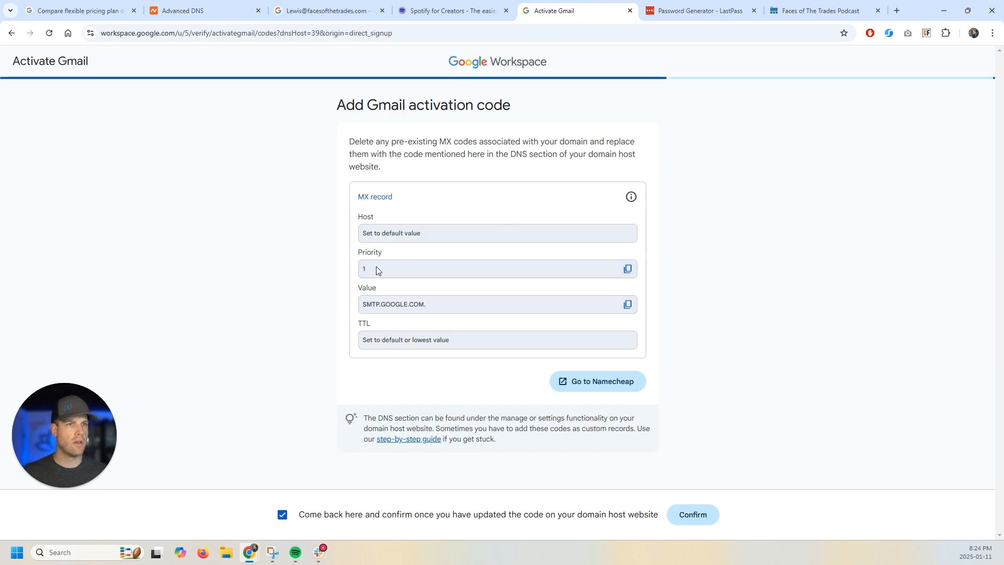
pyautogui.click(199, 6)
pyautogui.click(449, 355)
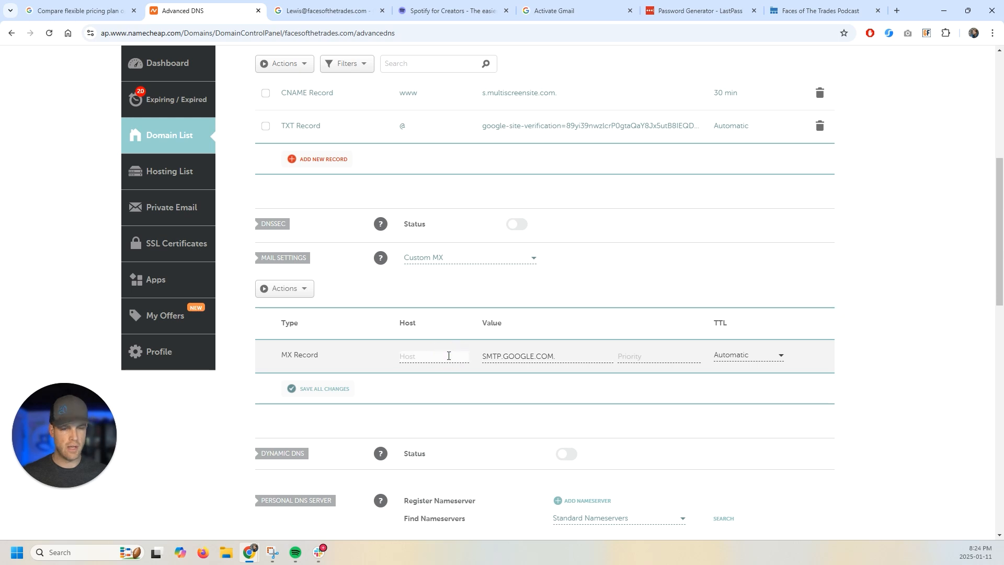
pyautogui.click(662, 360)
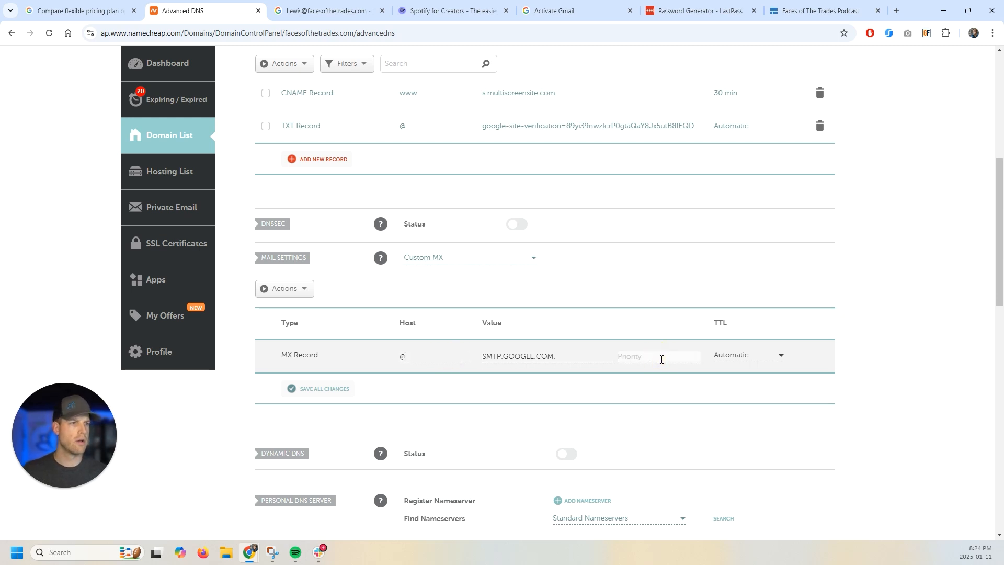
pyautogui.click(554, 11)
pyautogui.click(197, 7)
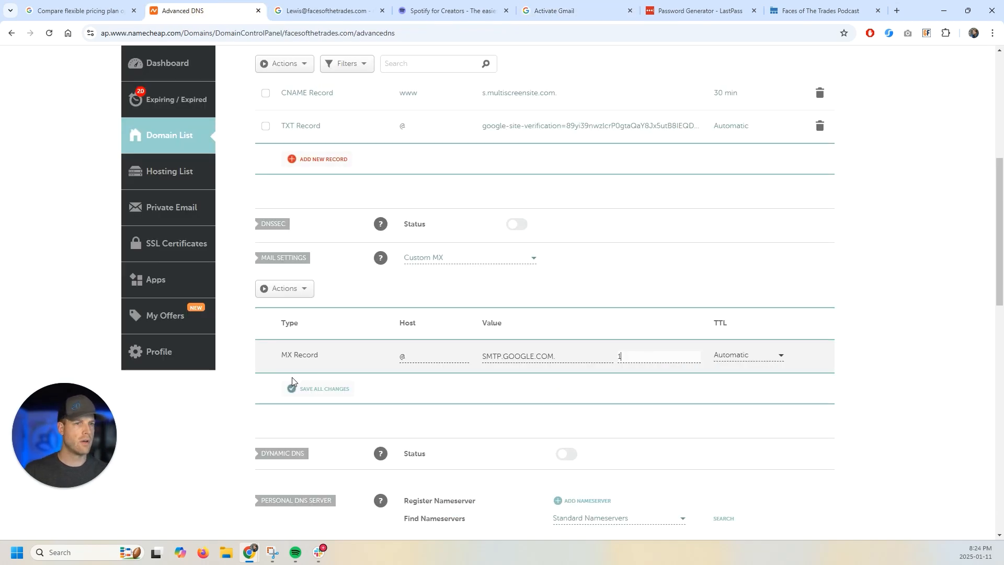
pyautogui.click(309, 389)
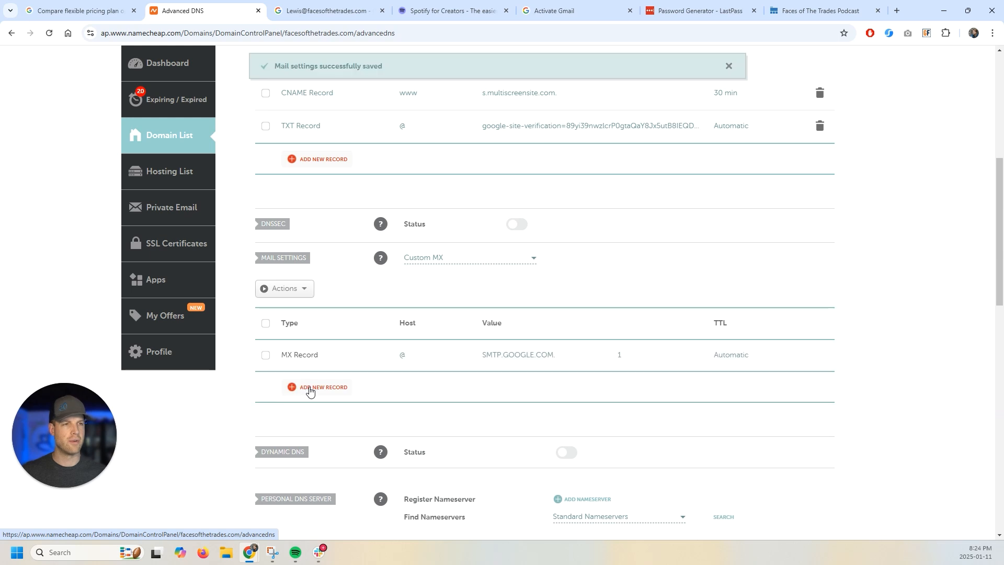
pyautogui.click(50, 33)
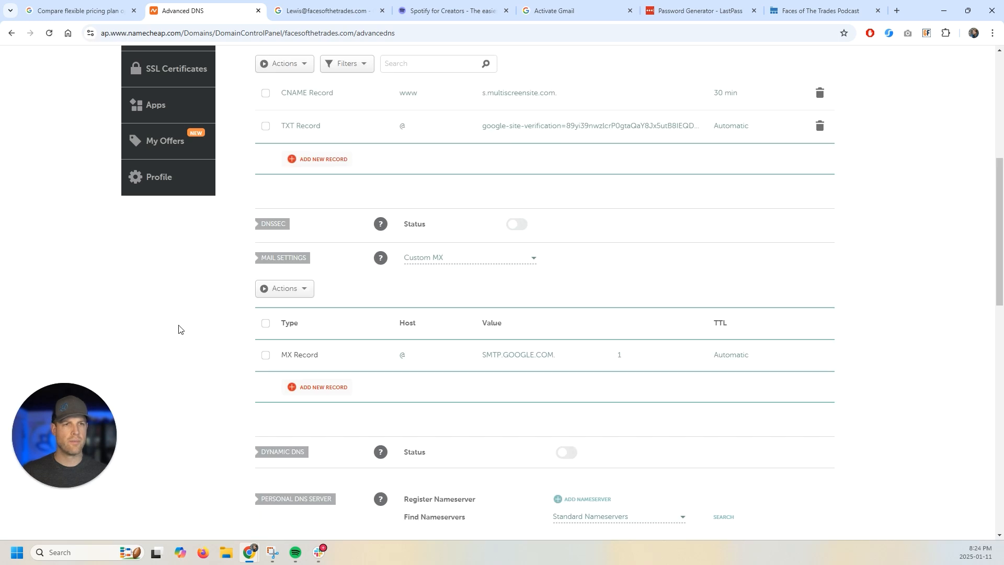
pyautogui.click(564, 5)
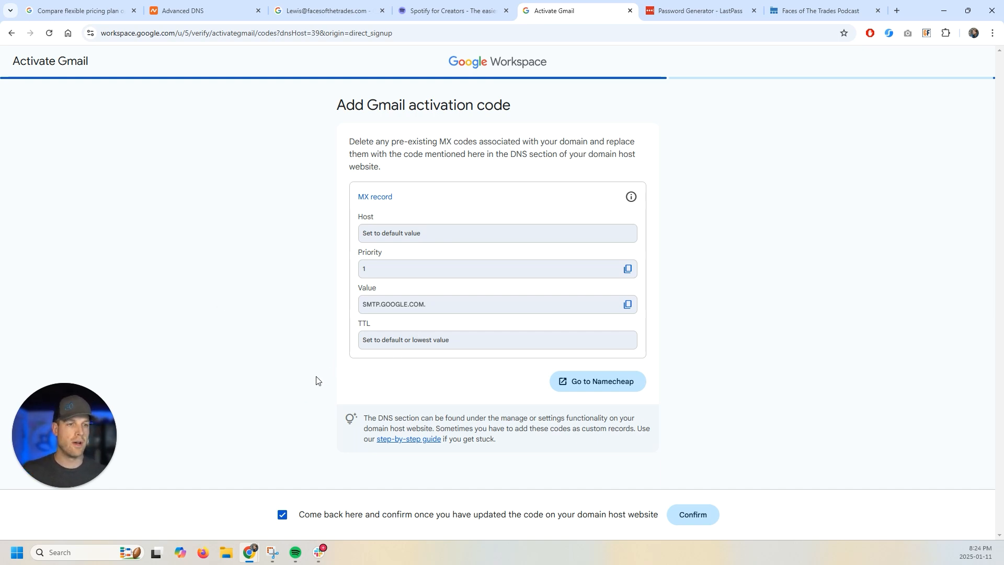
# - Reload the Namecheap DNS records, then confirm the MX update on the Activate Gmail page
pyautogui.click(172, 7)
pyautogui.click(48, 33)
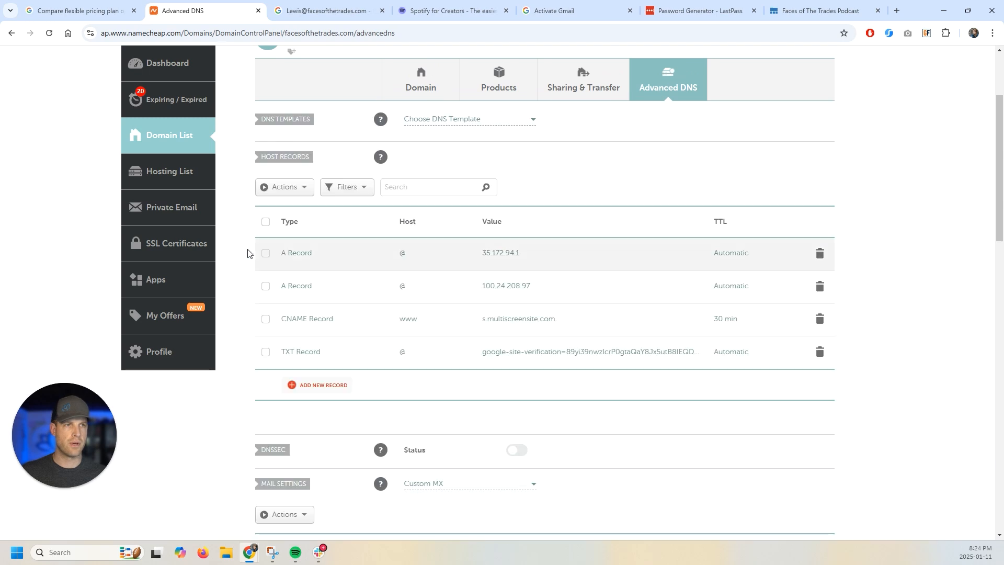
pyautogui.click(564, 11)
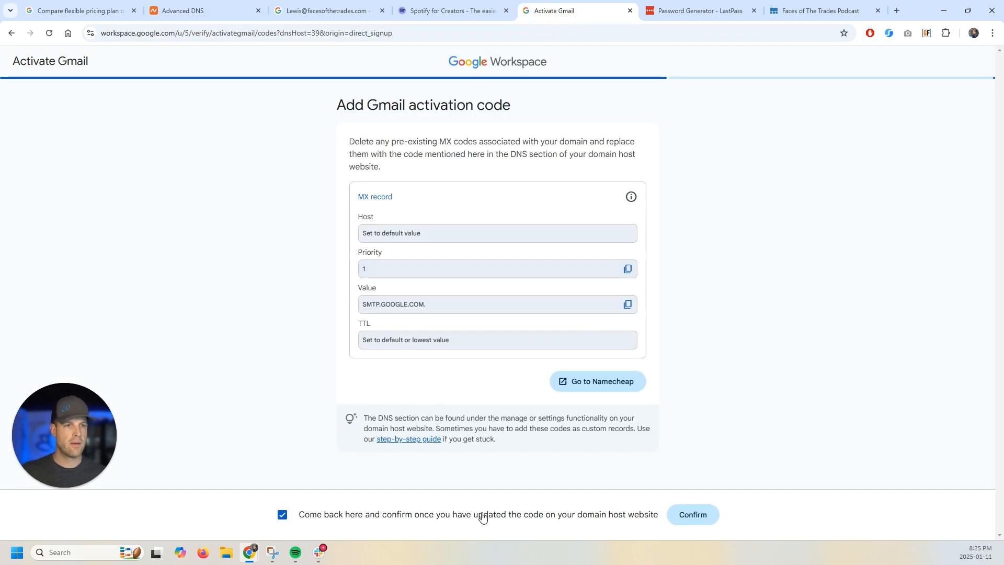
pyautogui.click(696, 520)
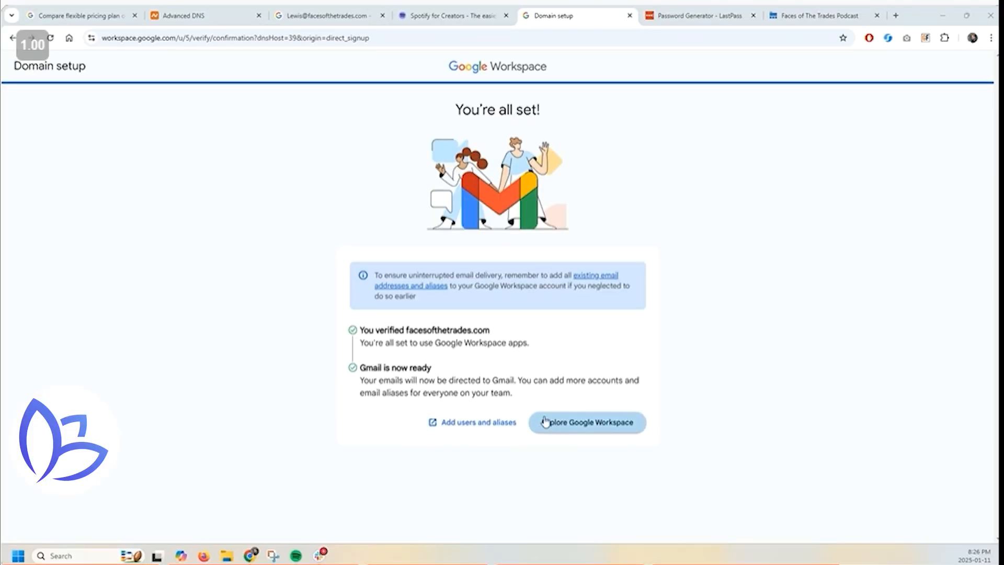
# - Continue to explore Workspace, skip both survey questions, and open 'My account' from the setup tasks
pyautogui.click(601, 422)
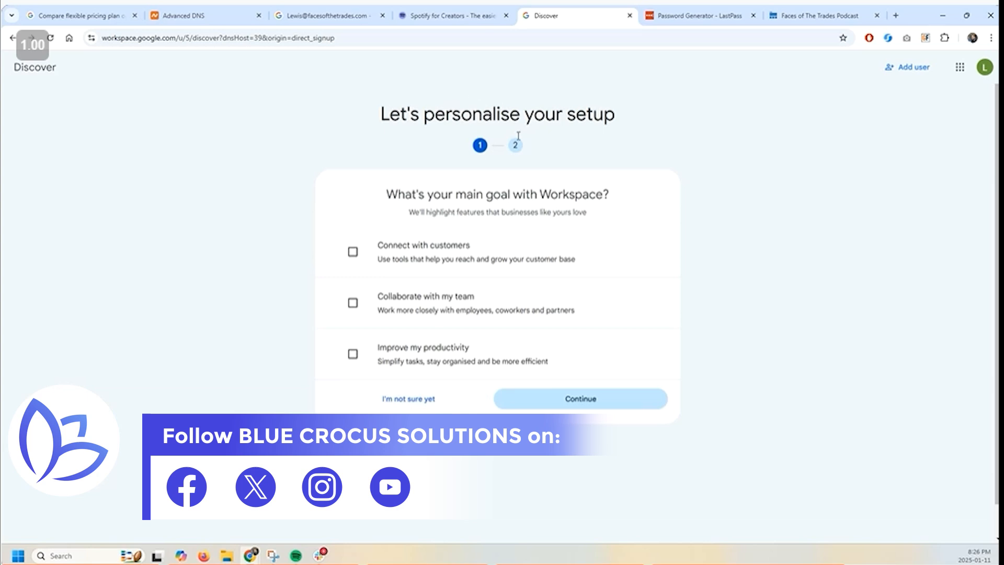
pyautogui.click(453, 407)
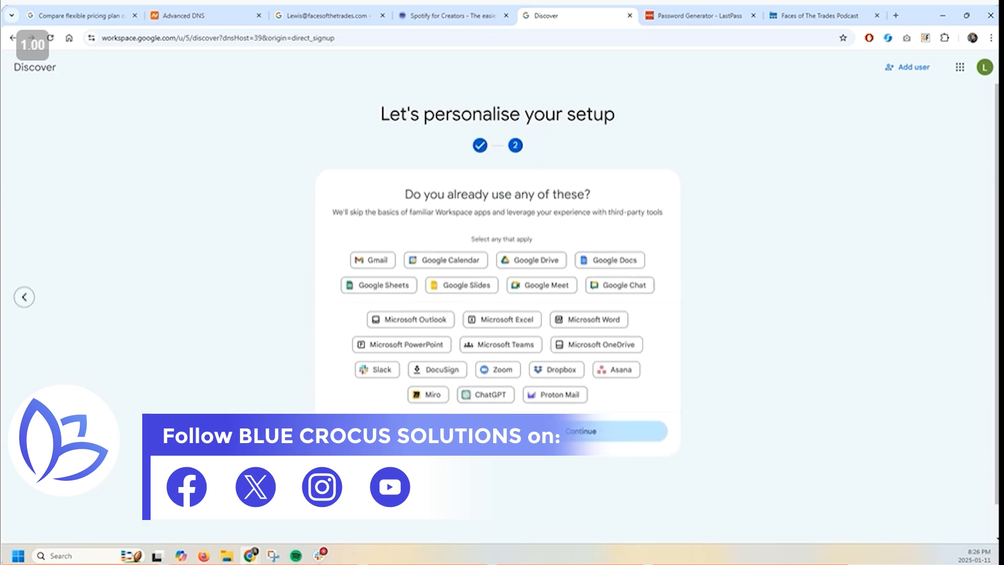
pyautogui.click(428, 410)
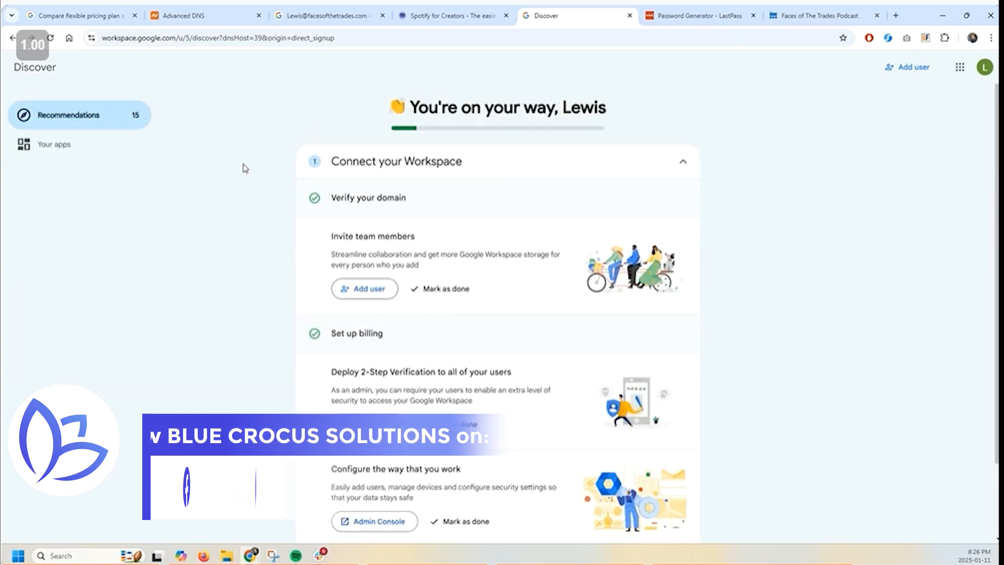
pyautogui.scroll(-2, 342, 220)
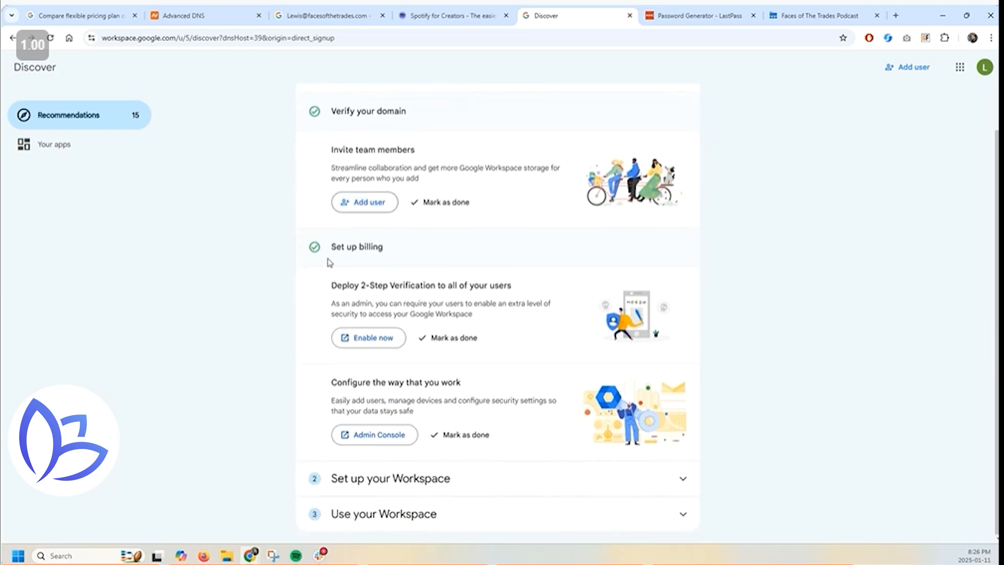
pyautogui.click(424, 487)
pyautogui.scroll(-5, 367, 367)
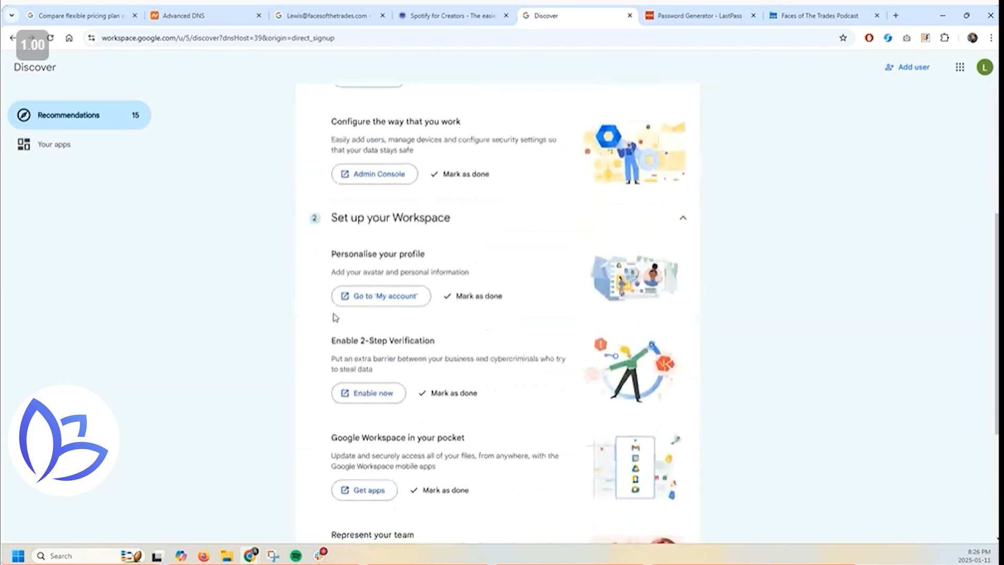
pyautogui.click(396, 295)
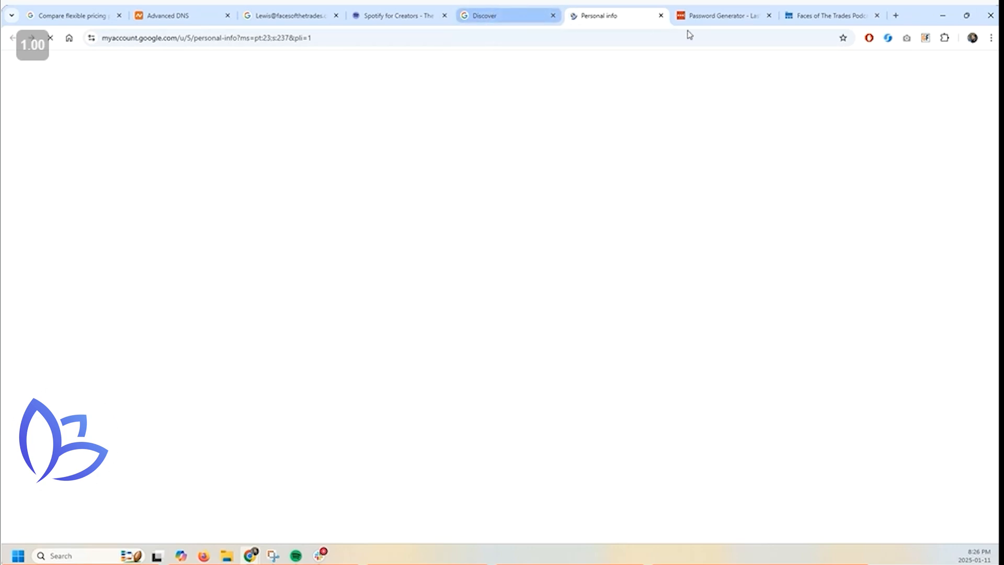
# - Search for the Google Workspace admin site in a new tab and open Google Admin
pyautogui.click(896, 15)
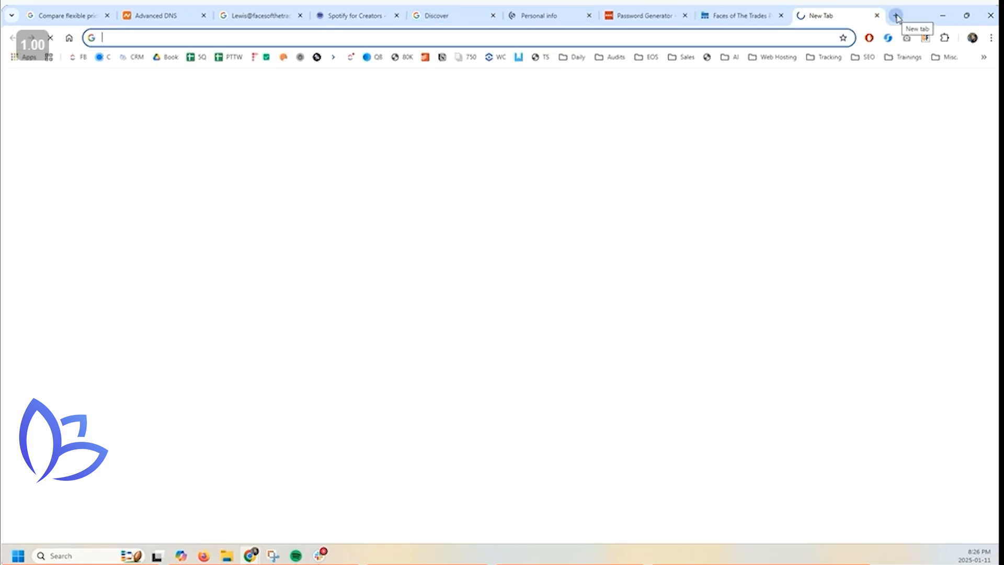
pyautogui.write('admin go')
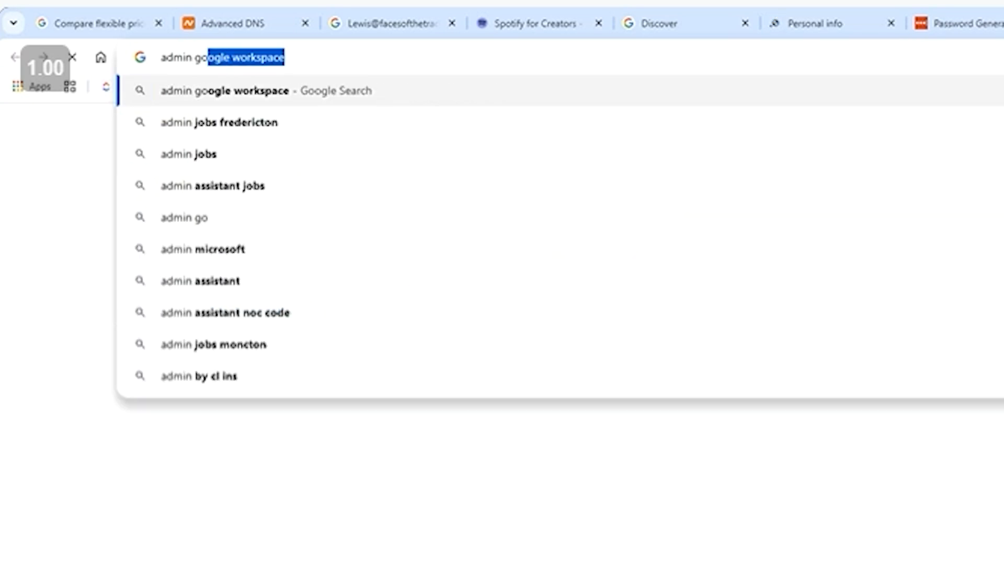
pyautogui.press('Return')
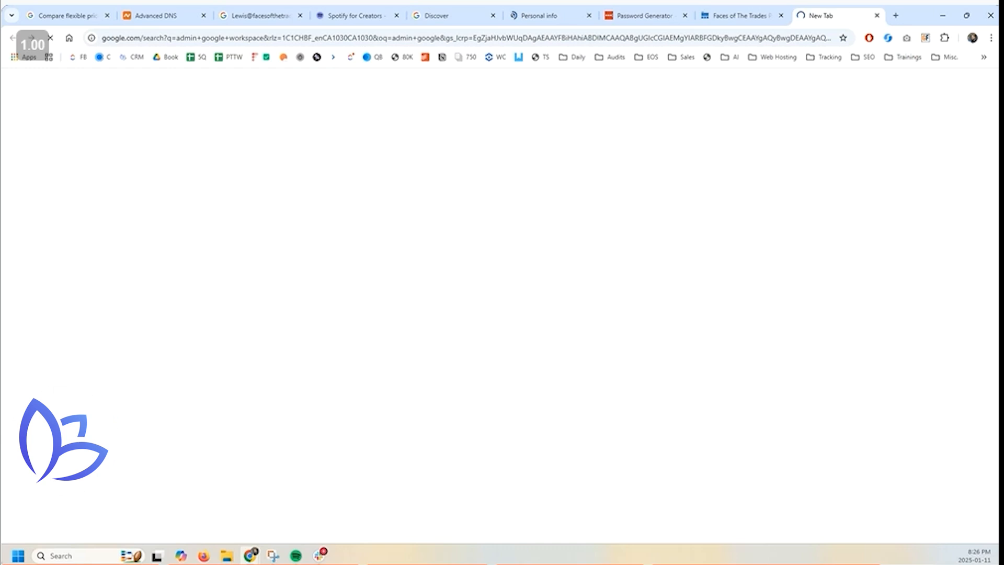
pyautogui.scroll(-3, 108, 222)
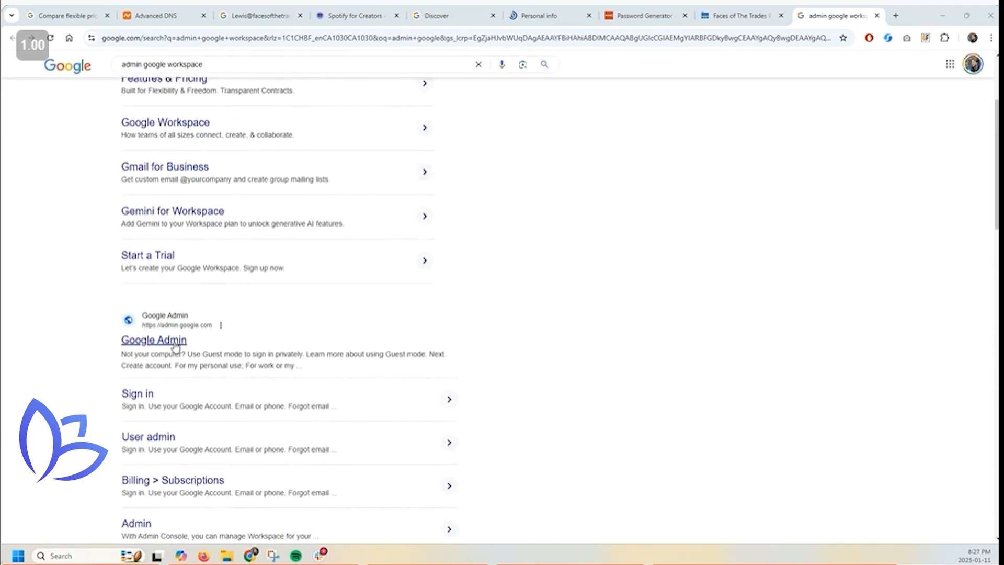
pyautogui.click(175, 343)
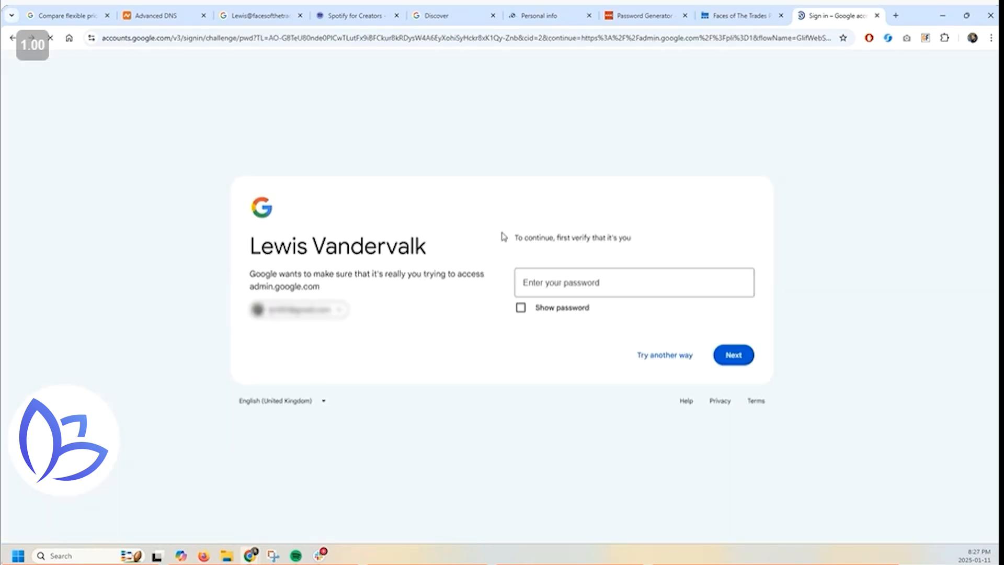
# - Sign in to Google Admin with the facesofthetrades.com work account using its saved password
pyautogui.click(343, 310)
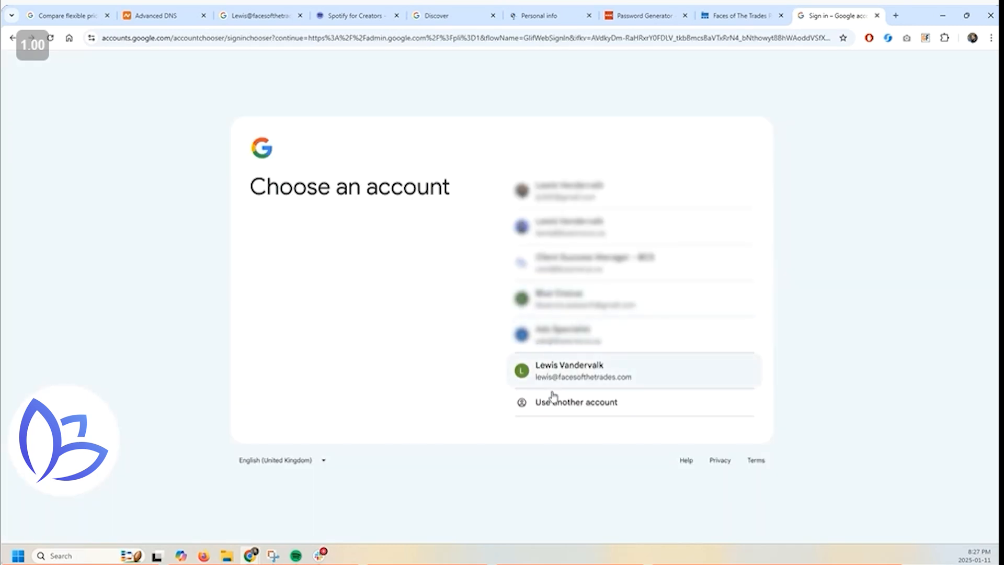
pyautogui.click(559, 375)
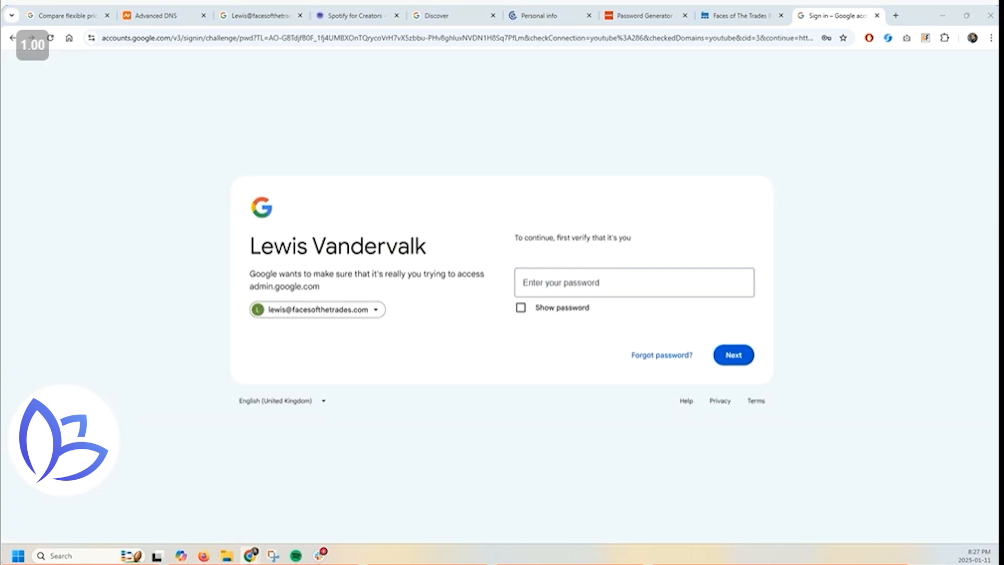
pyautogui.click(540, 281)
pyautogui.click(659, 320)
pyautogui.click(725, 353)
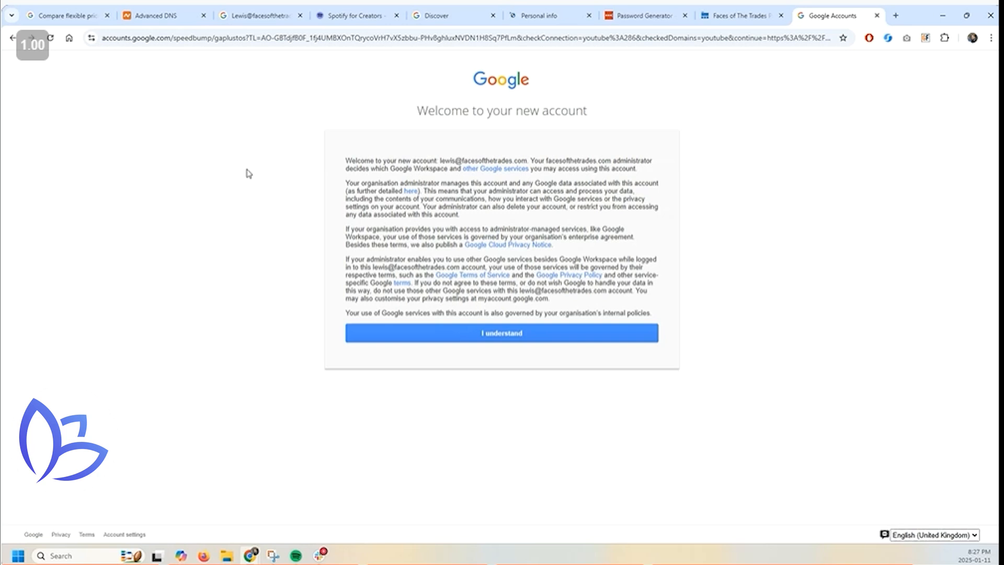
# - Accept the new-account terms, try adding an alternative email for the only user, then open Users
pyautogui.click(511, 337)
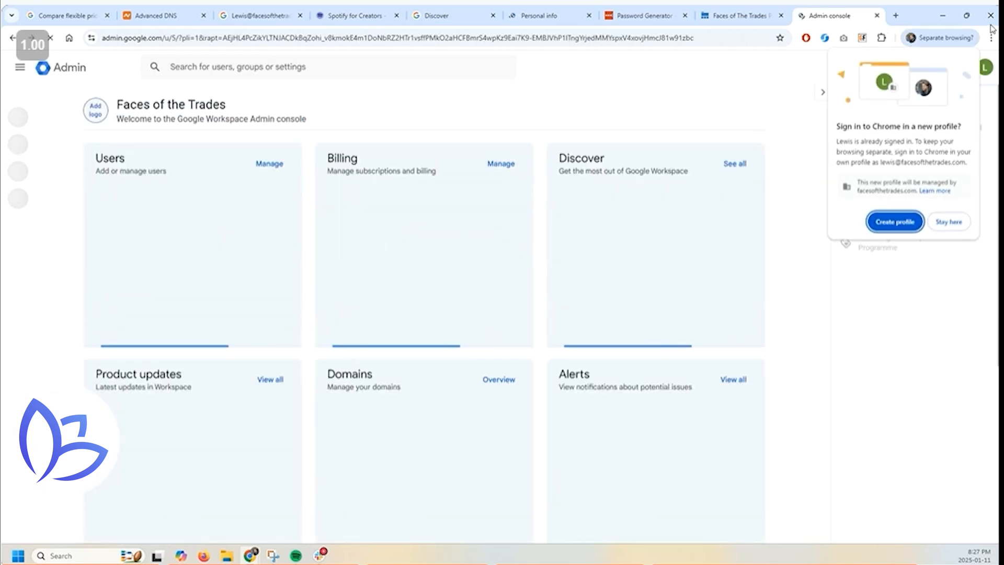
pyautogui.click(948, 222)
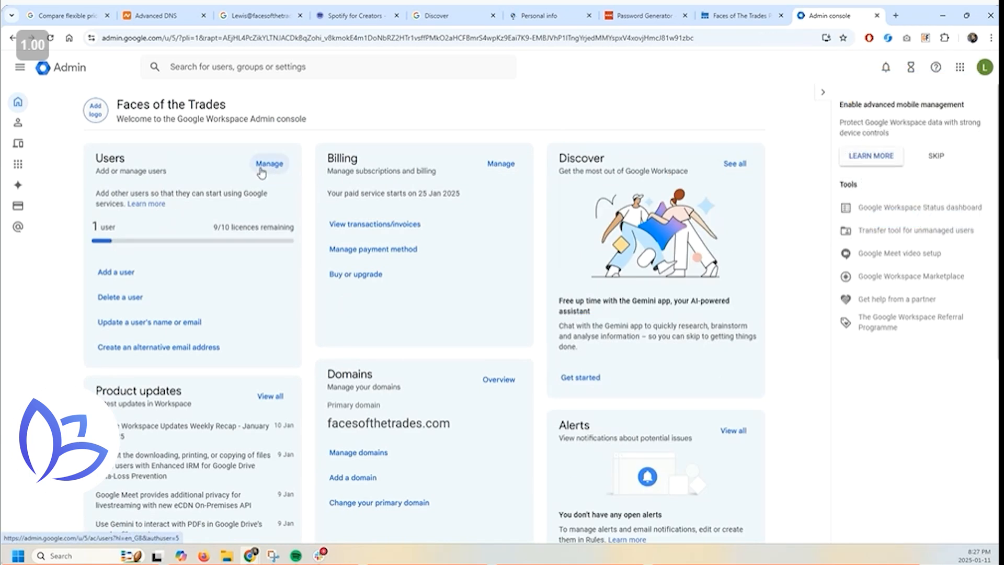
pyautogui.click(158, 348)
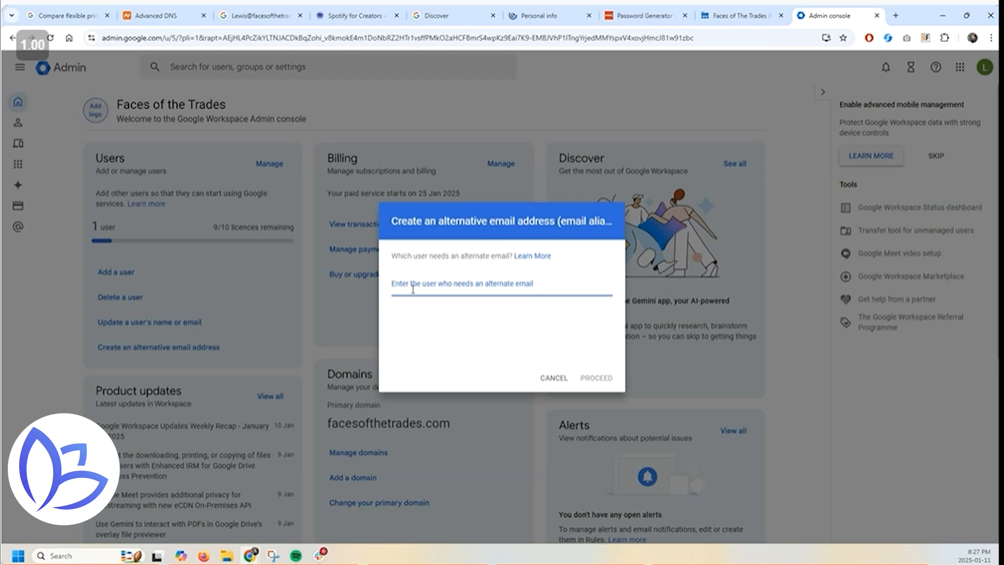
pyautogui.click(485, 312)
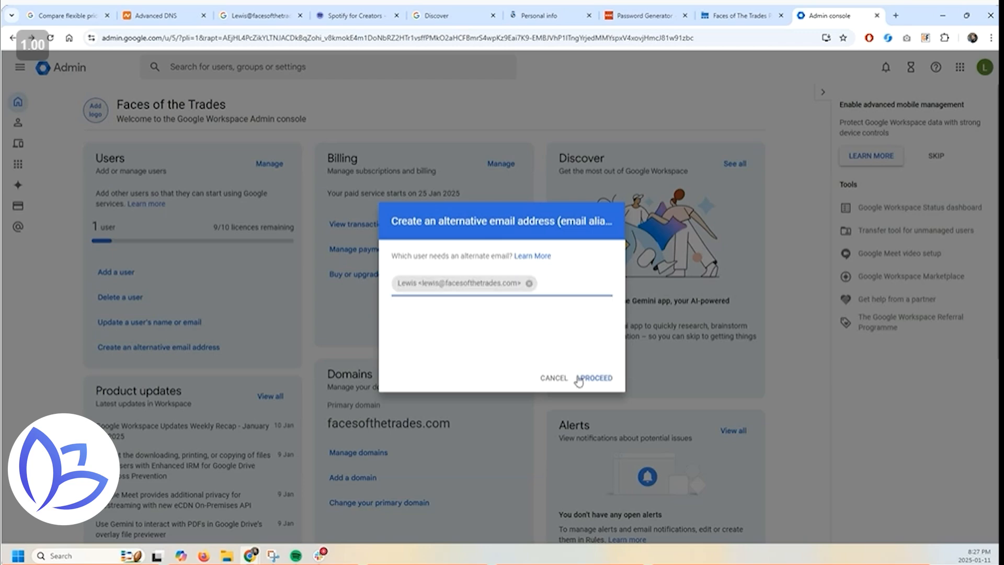
pyautogui.click(598, 381)
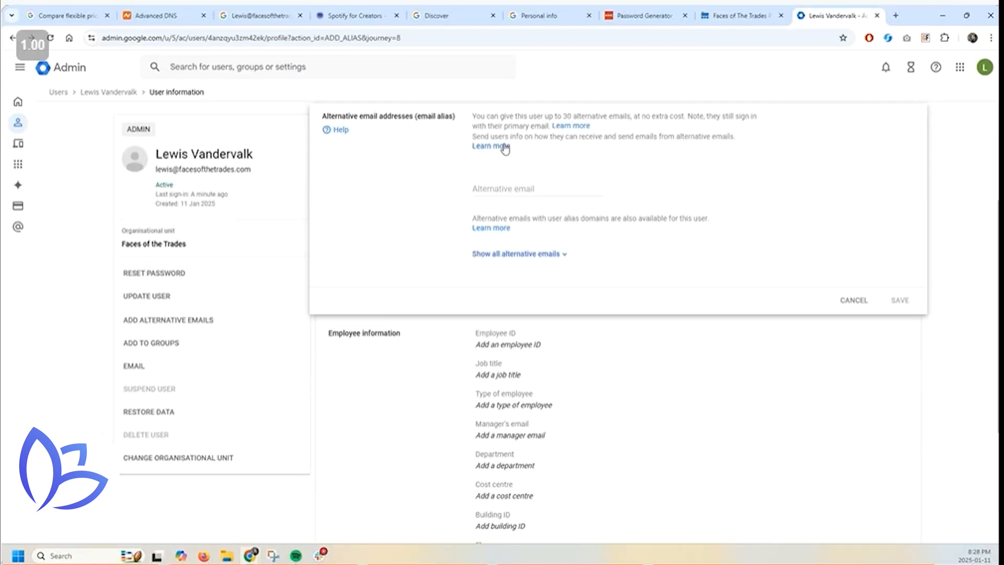
pyautogui.click(18, 100)
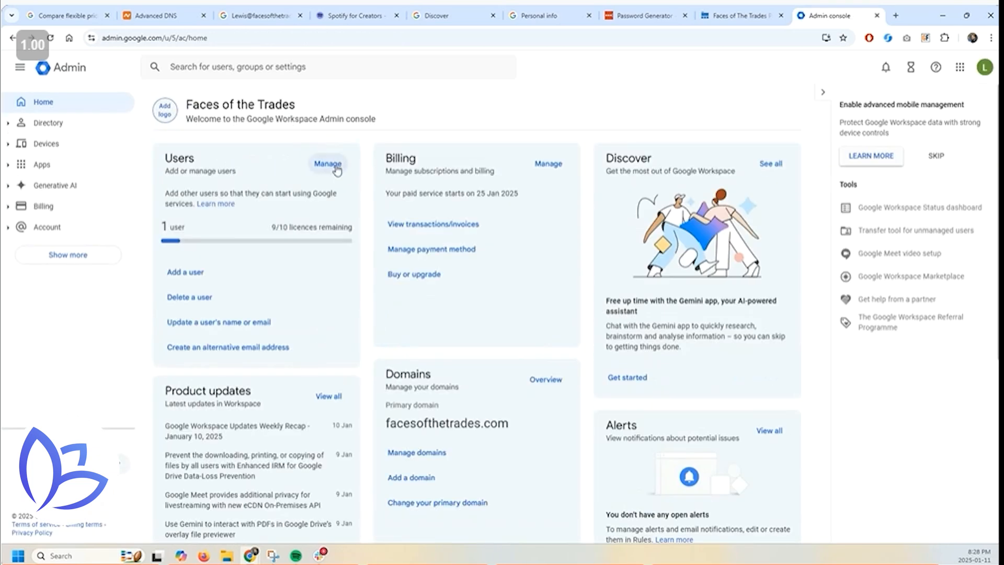
pyautogui.click(335, 164)
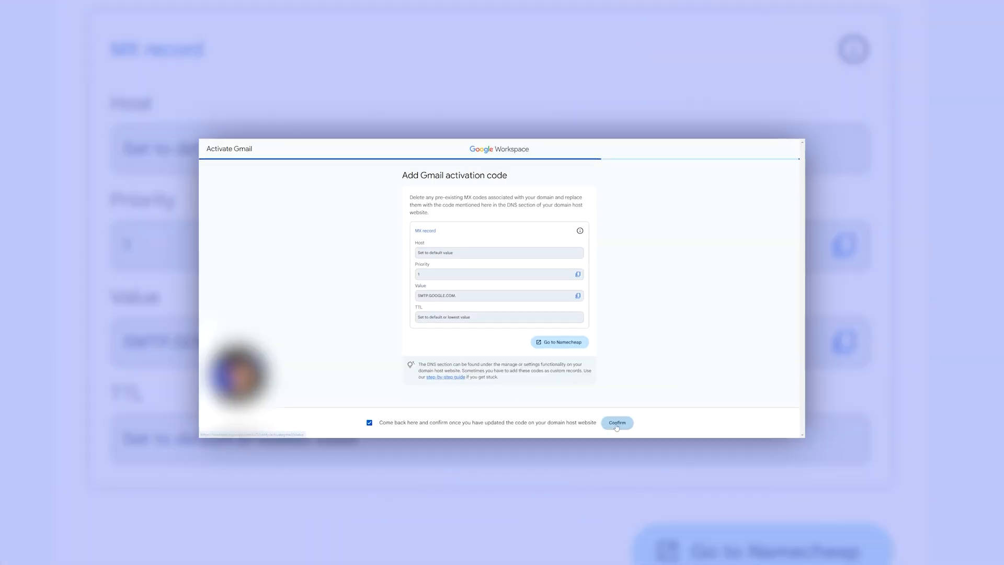
# - Back in Namecheap, set mail to Custom MX with SMTP.GOOGLE.COM and save the record
pyautogui.click(618, 423)
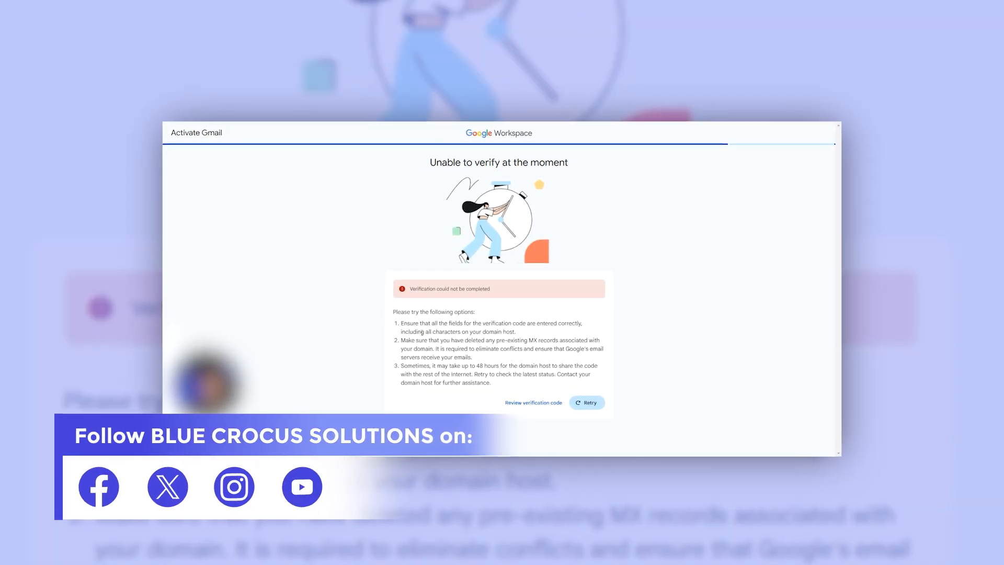
pyautogui.click(532, 404)
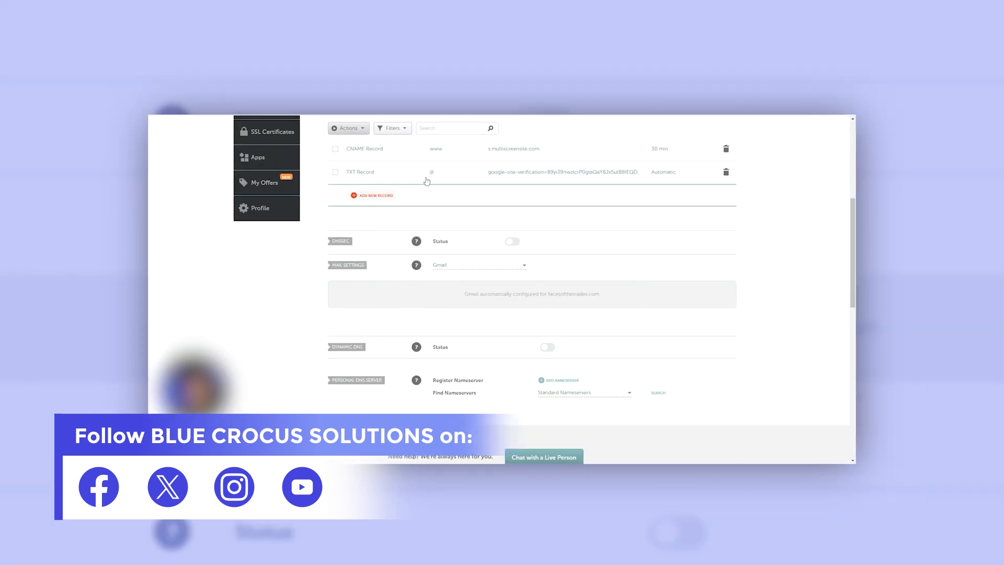
pyautogui.click(459, 264)
pyautogui.click(465, 303)
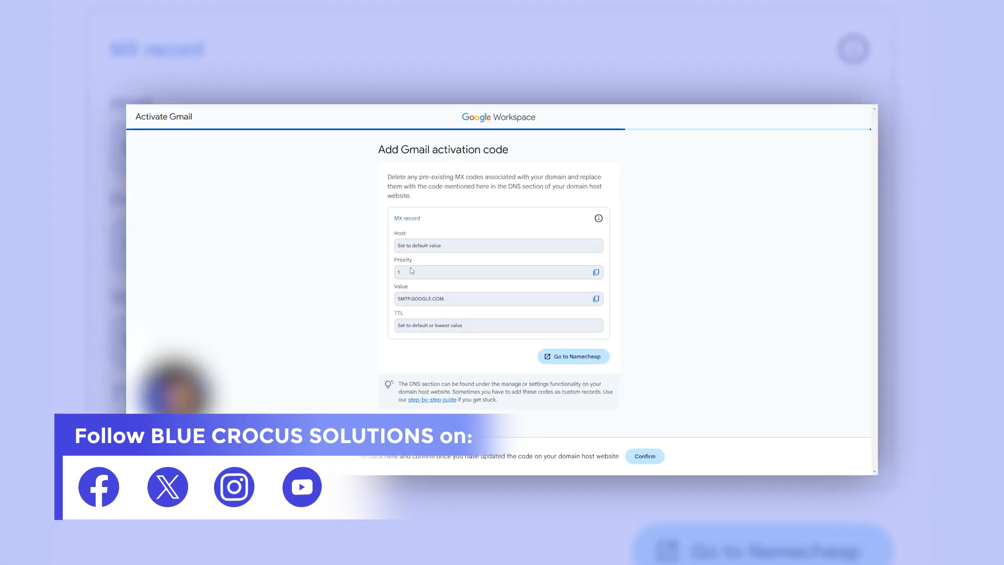
pyautogui.hotkey('ctrl', 'v')
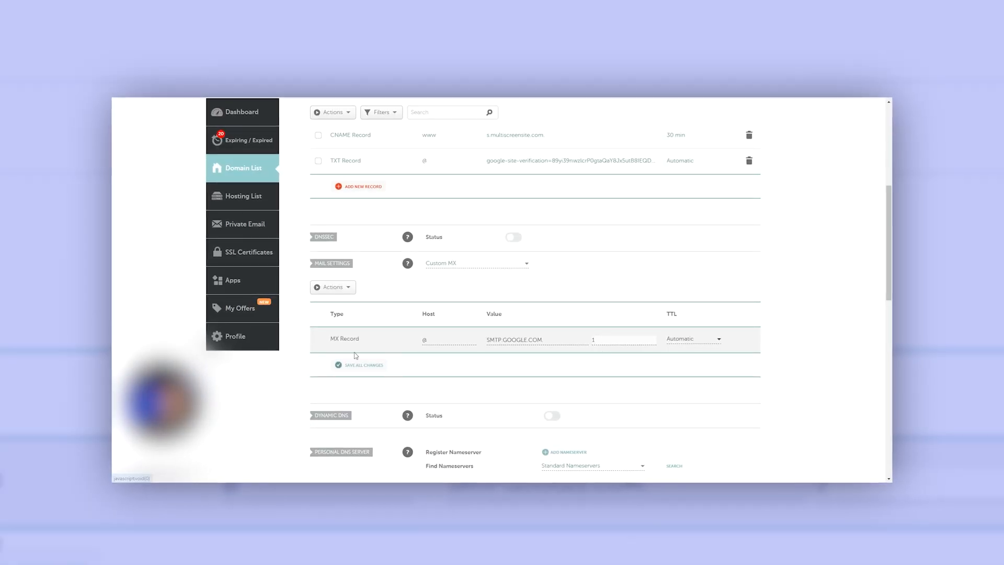
pyautogui.press('Return')
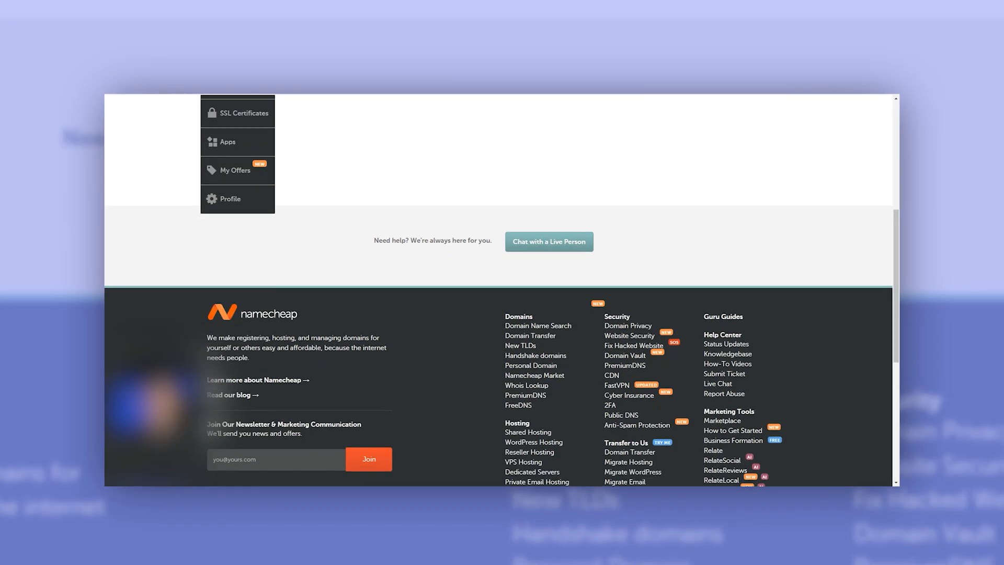
# - Confirm the MX update, continue to Explore Google Workspace, and skip the main-goal question
pyautogui.scroll(2, 191, 309)
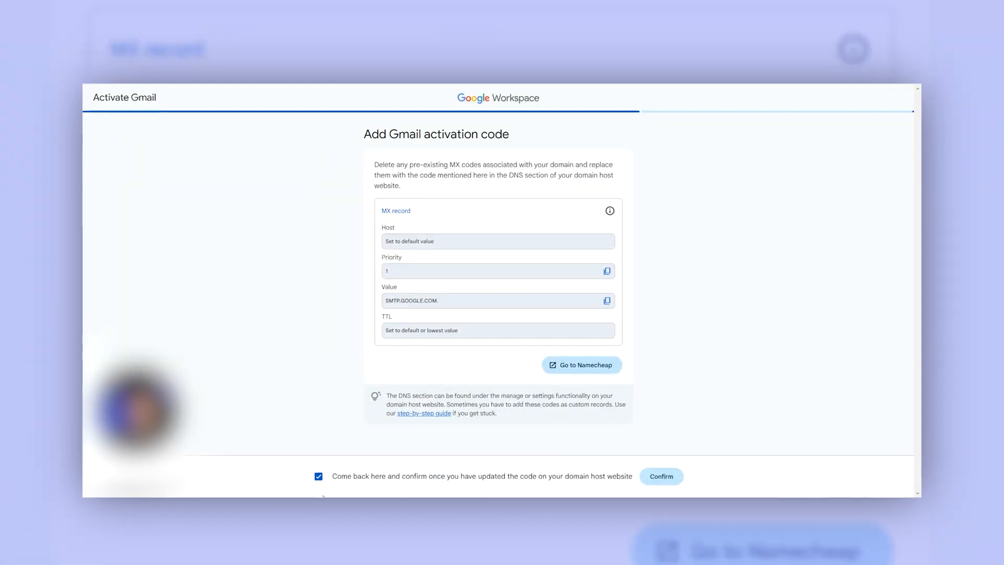
pyautogui.click(668, 477)
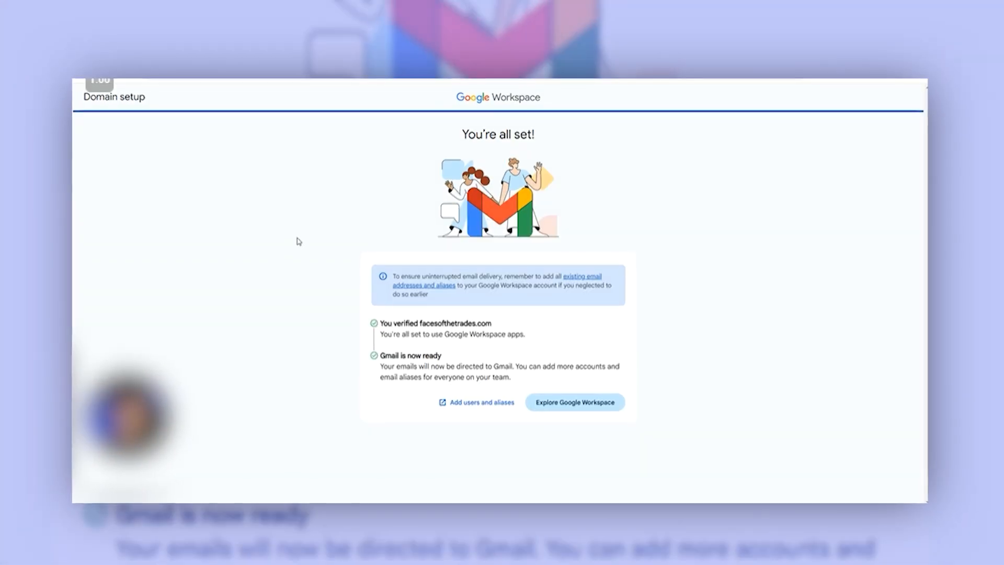
pyautogui.click(579, 409)
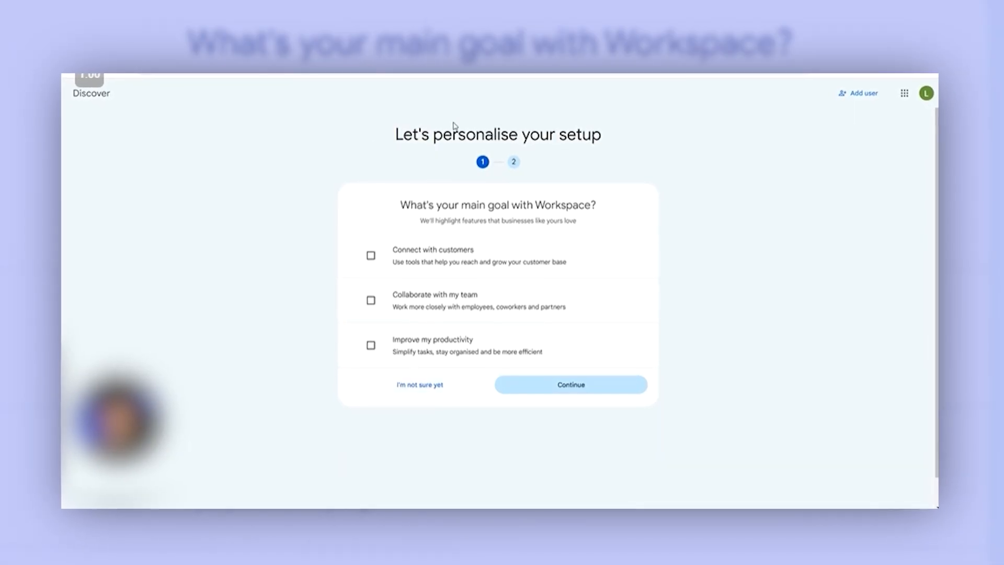
pyautogui.click(458, 393)
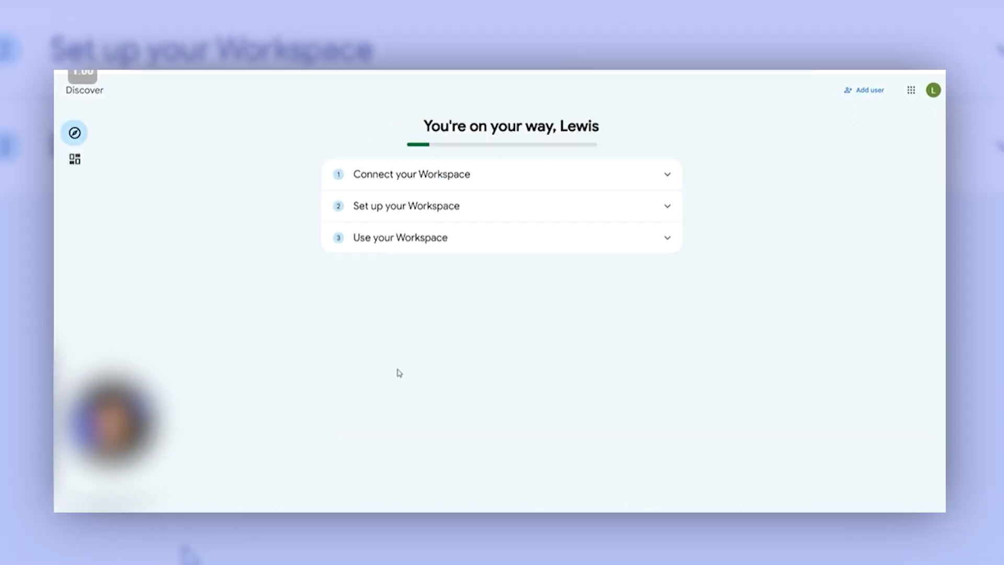